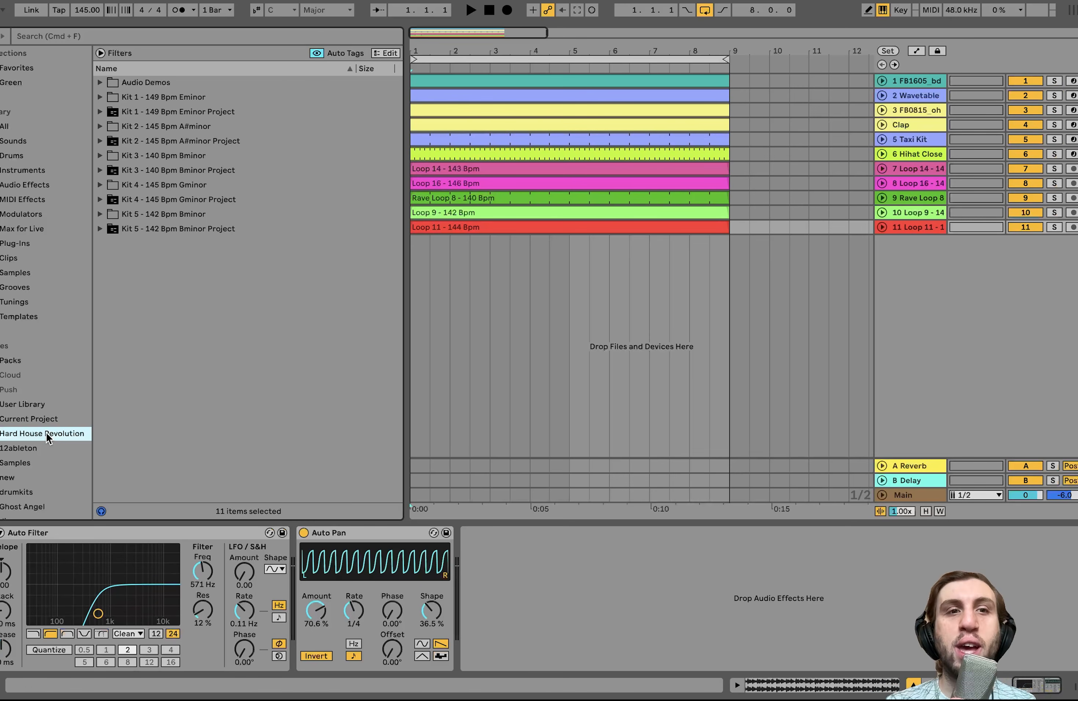
Show the devices of the FB1605_bd kick track and play the full eight-bar loop with all tracks
click(511, 78)
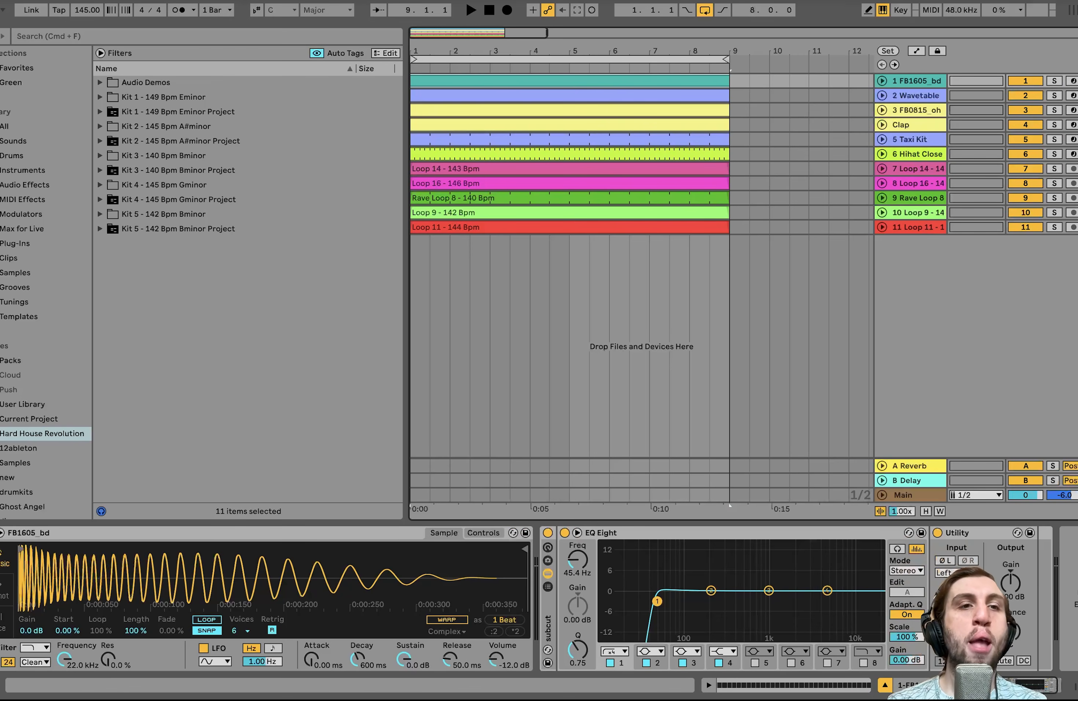
click(899, 82)
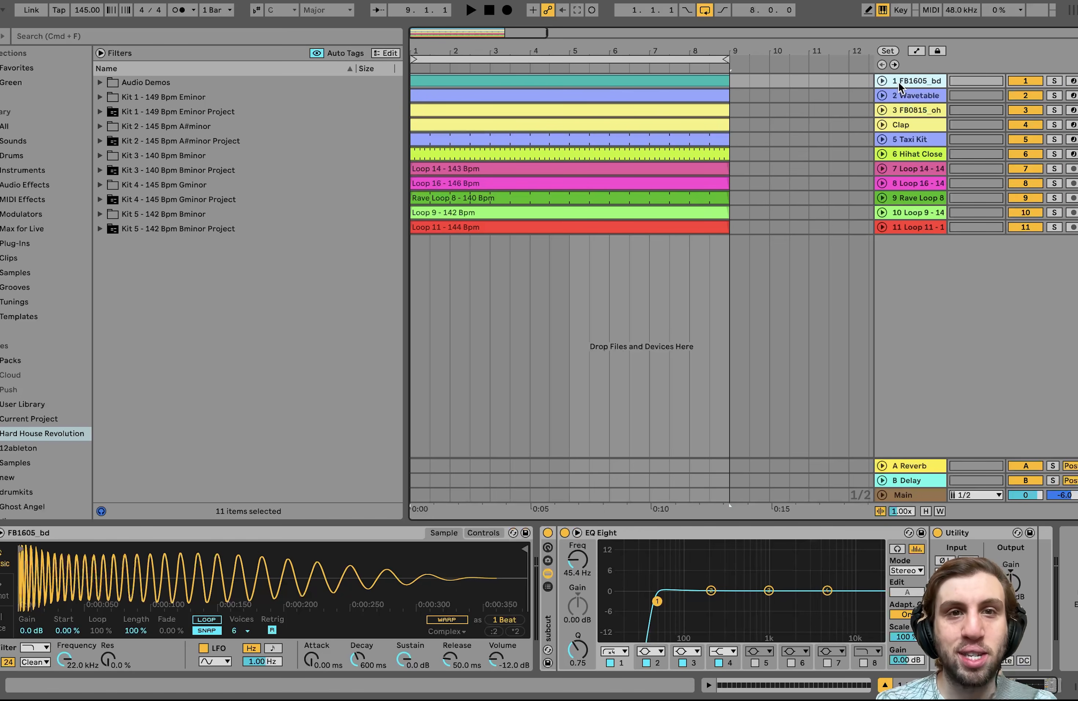
key(space)
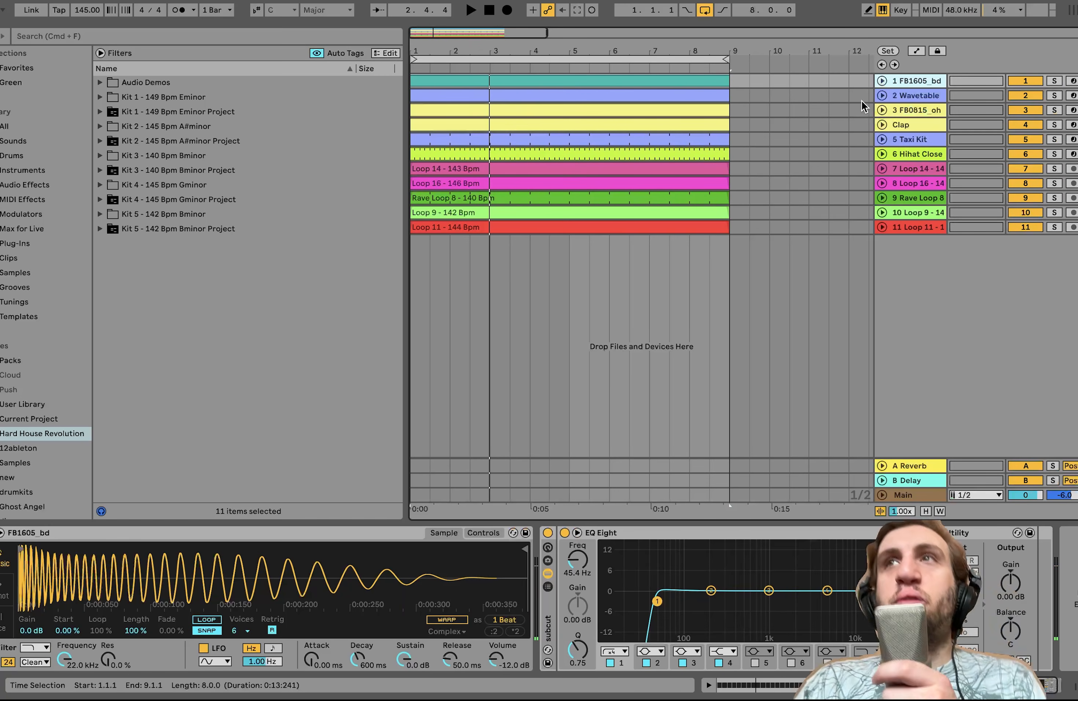
Mute the Wavetable bass track and play the loop without it from the start
click(916, 96)
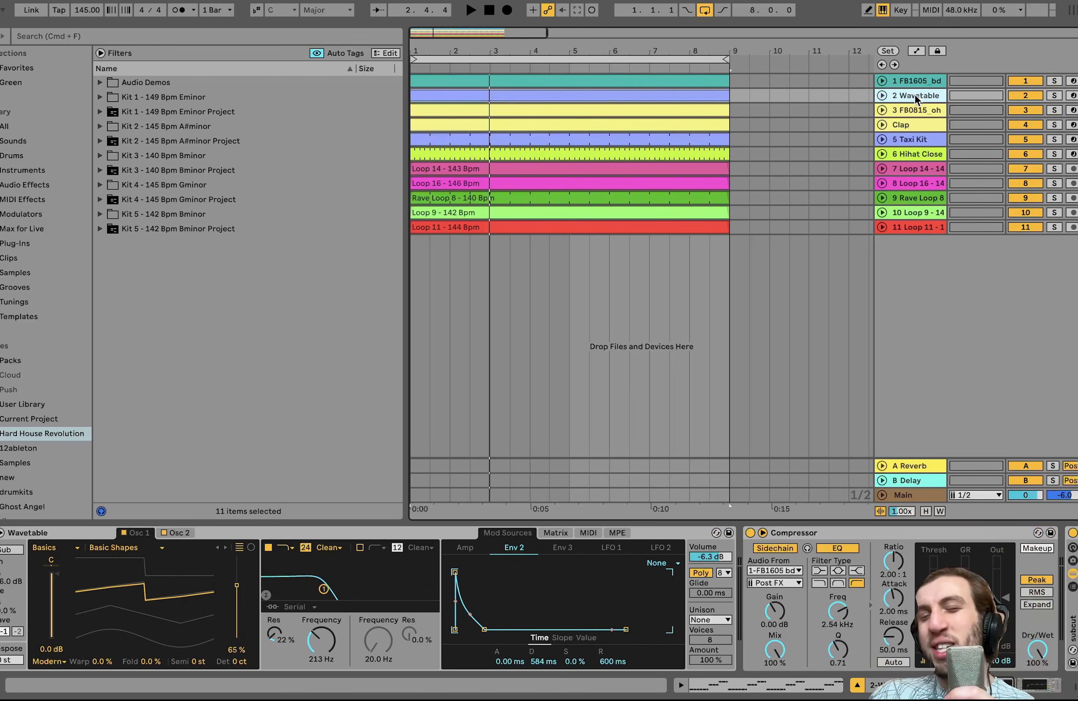
click(1035, 95)
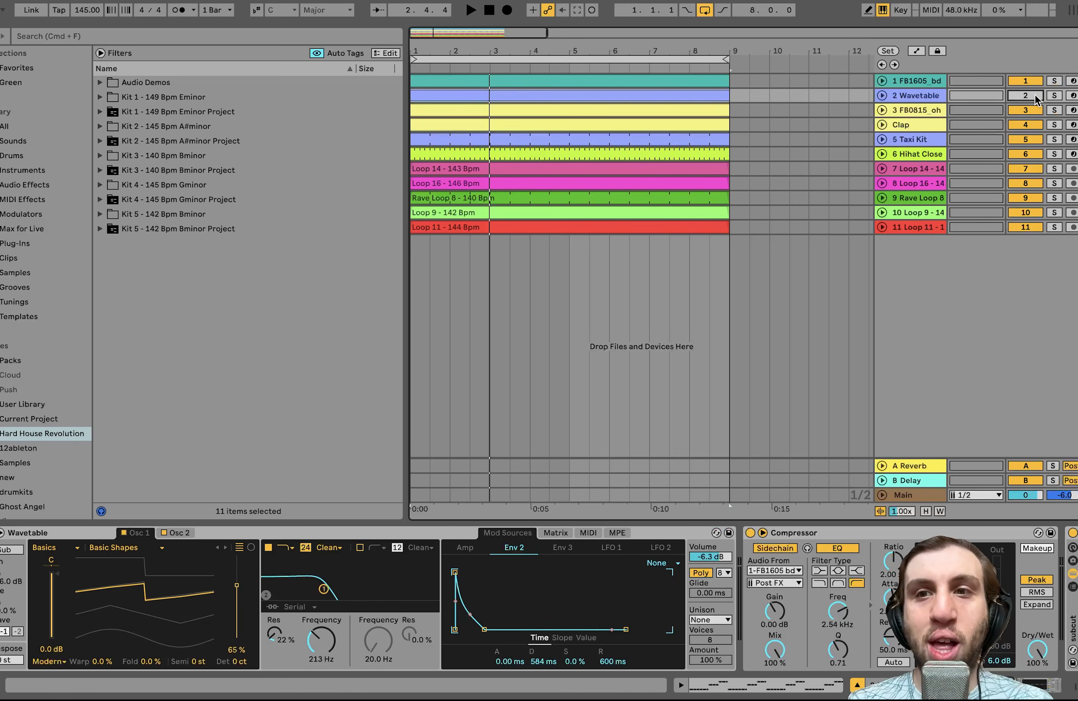
key(space)
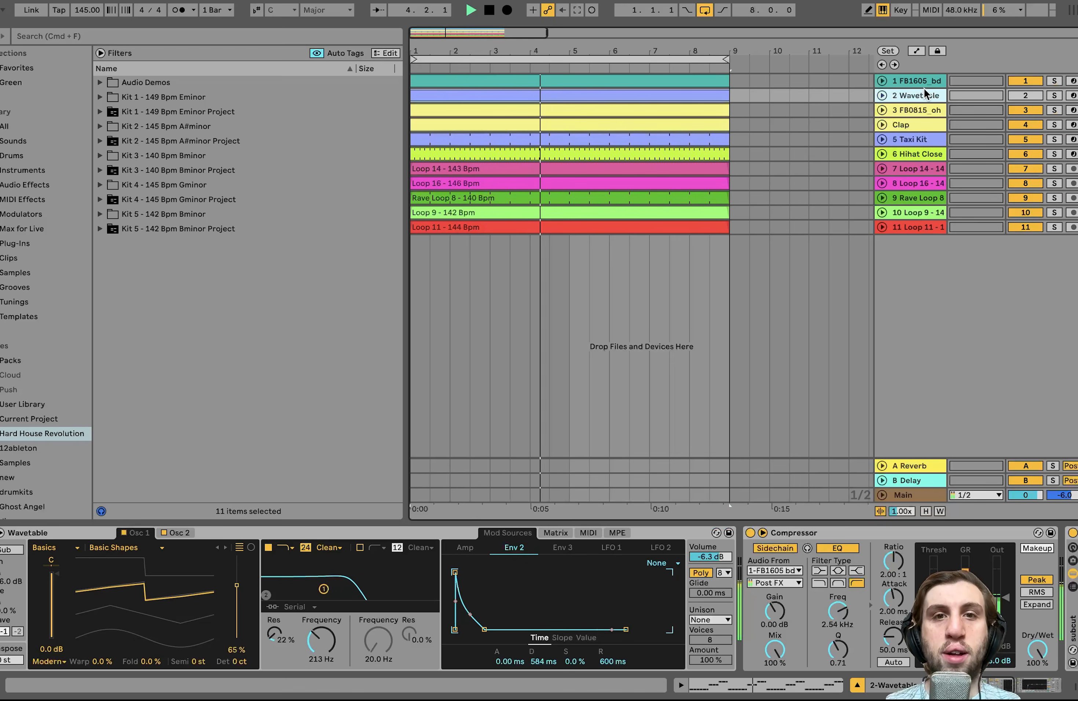
key(space)
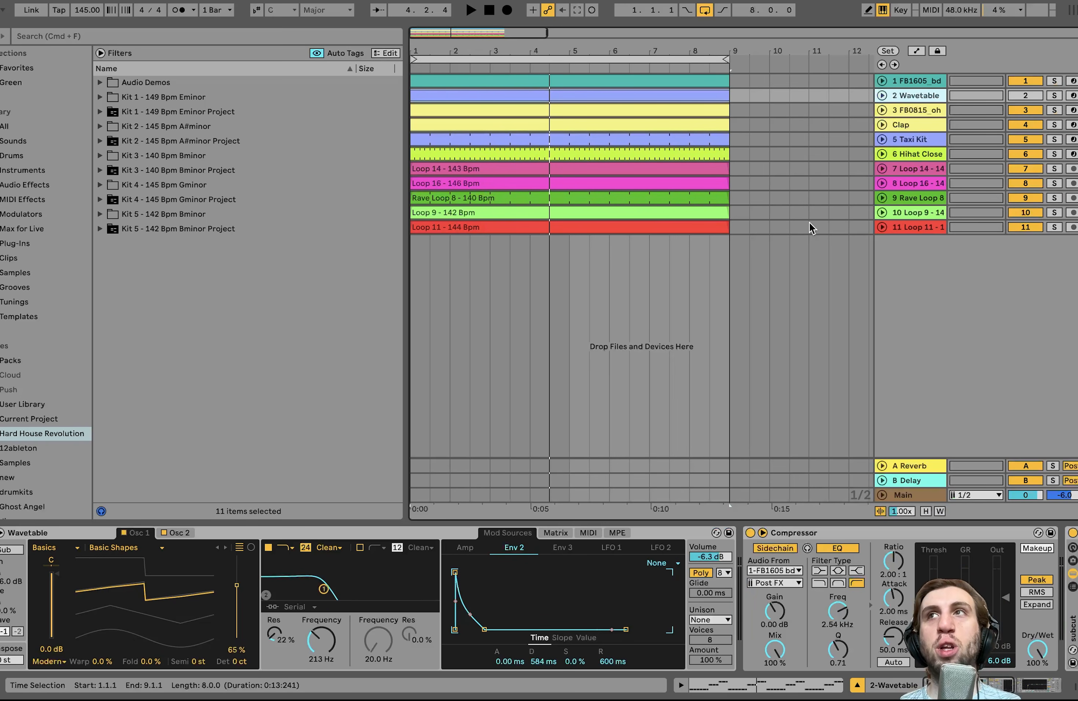
click(594, 94)
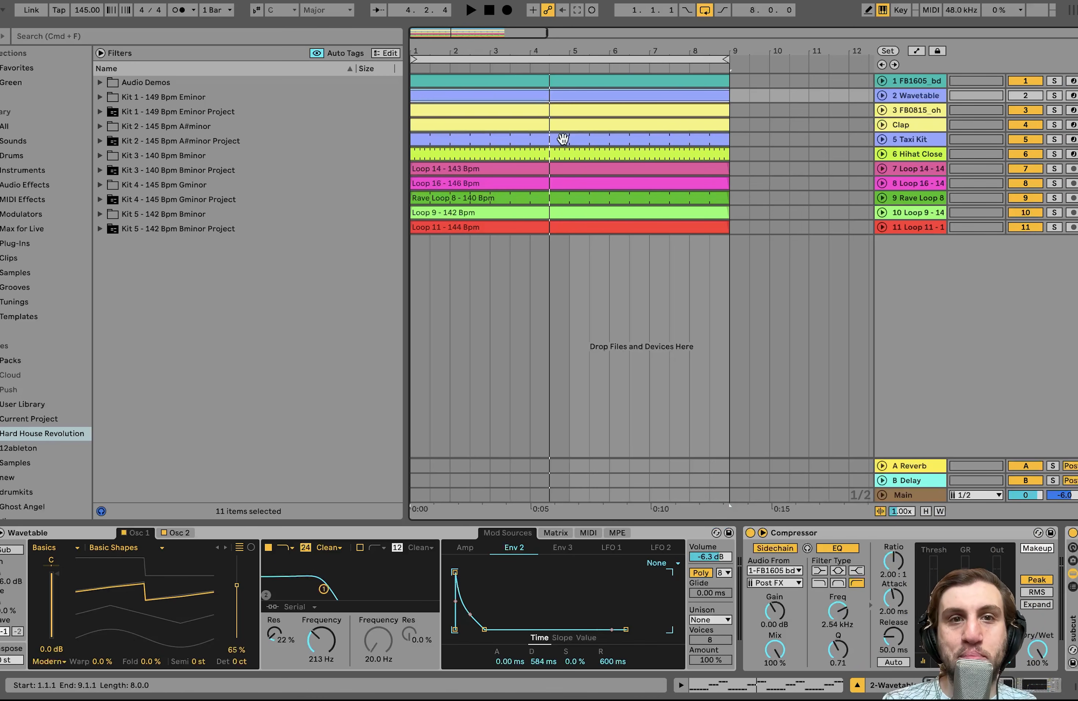
key(space)
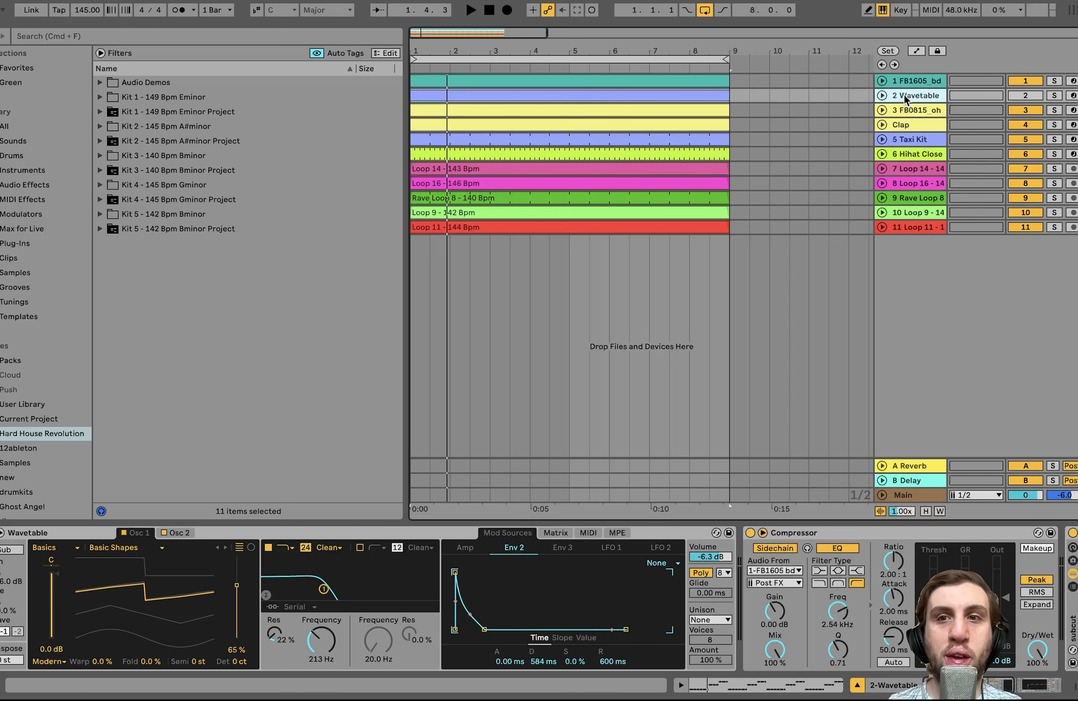
Unmute the Wavetable bass, solo it together with the FB1605_bd kick, and play the two tracks
shift+click(911, 83)
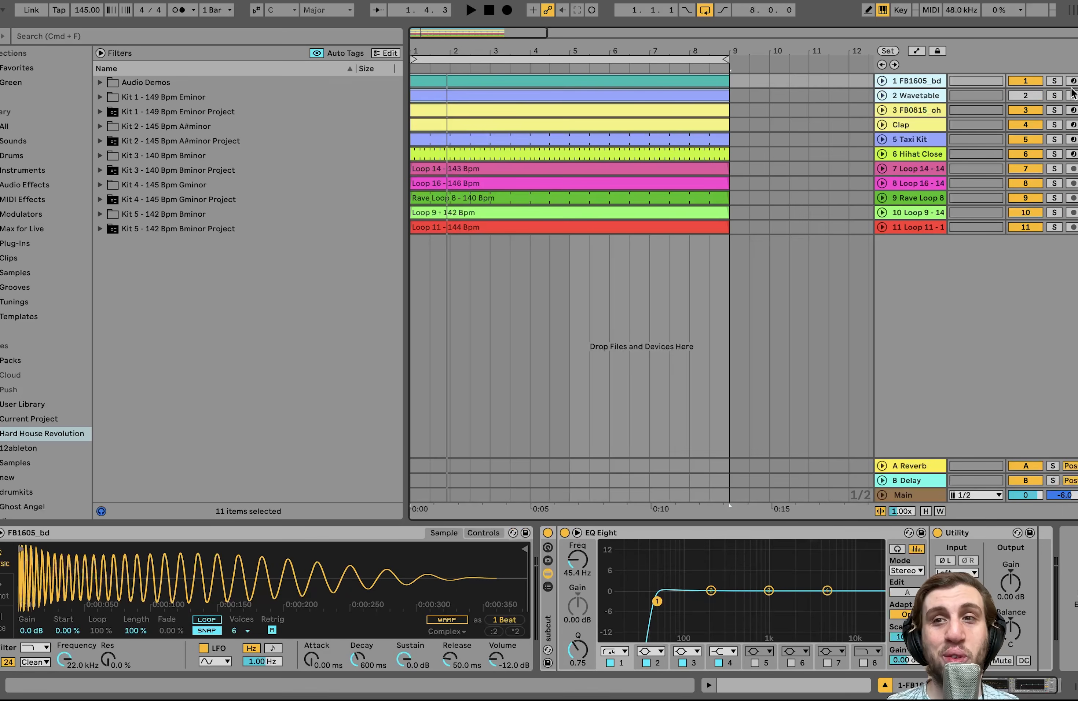
click(1054, 81)
key(space)
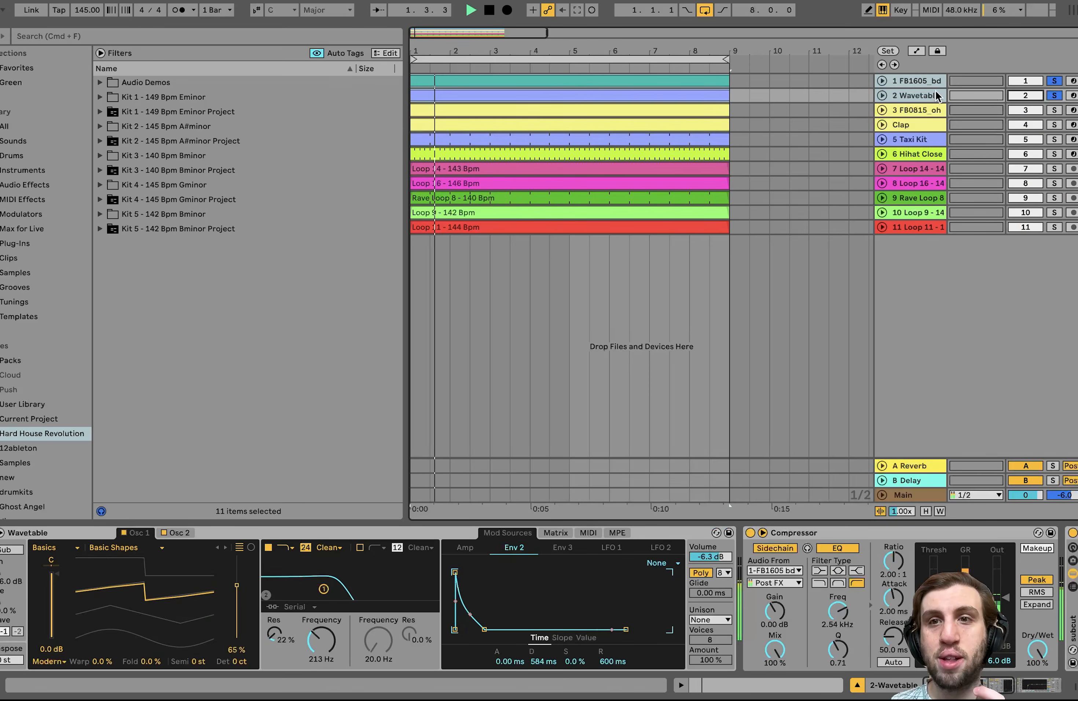
click(913, 81)
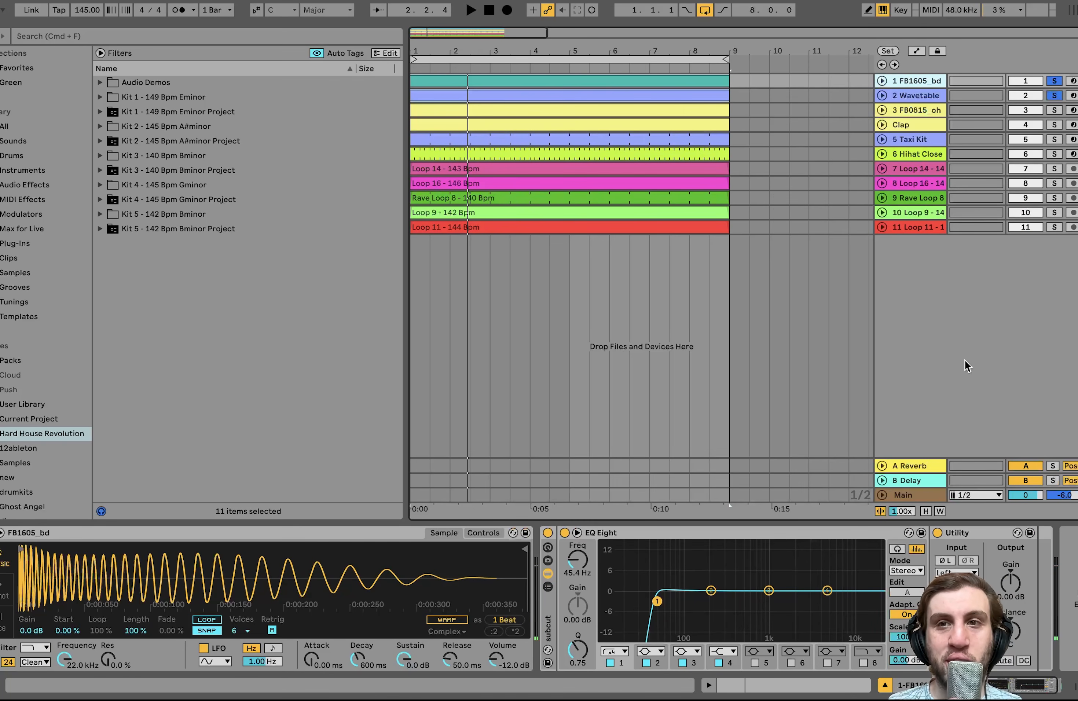
key(space)
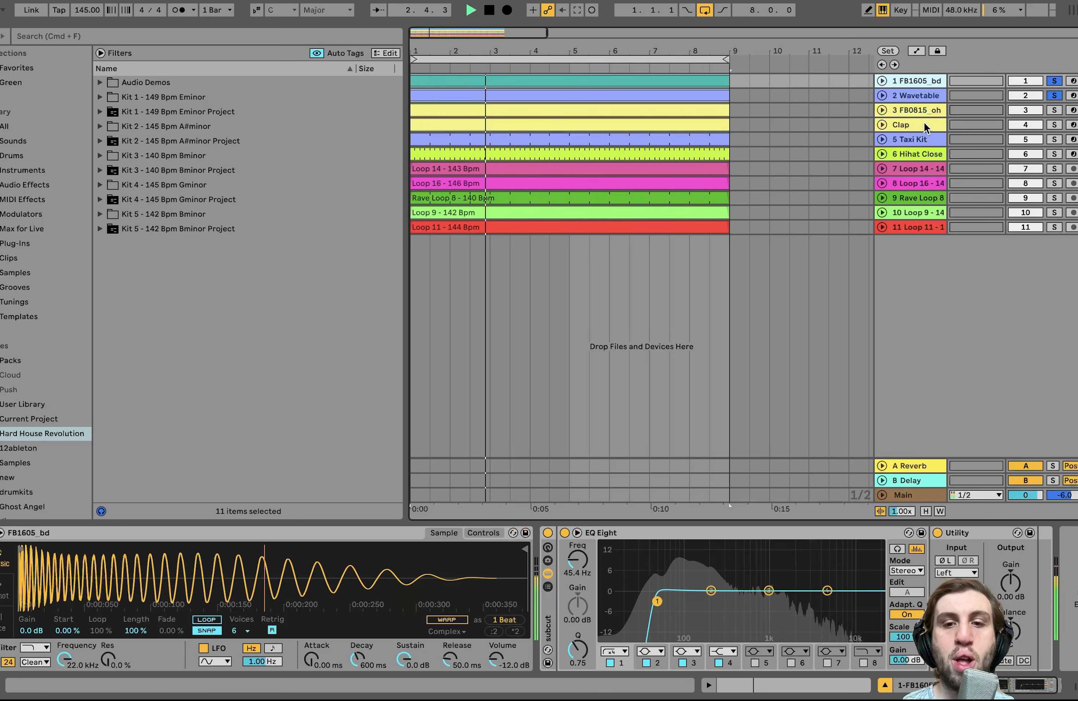
Solo only the FB1605_bd kick, inspect its Simpler sample waveform and envelope controls, and play it back
click(1054, 81)
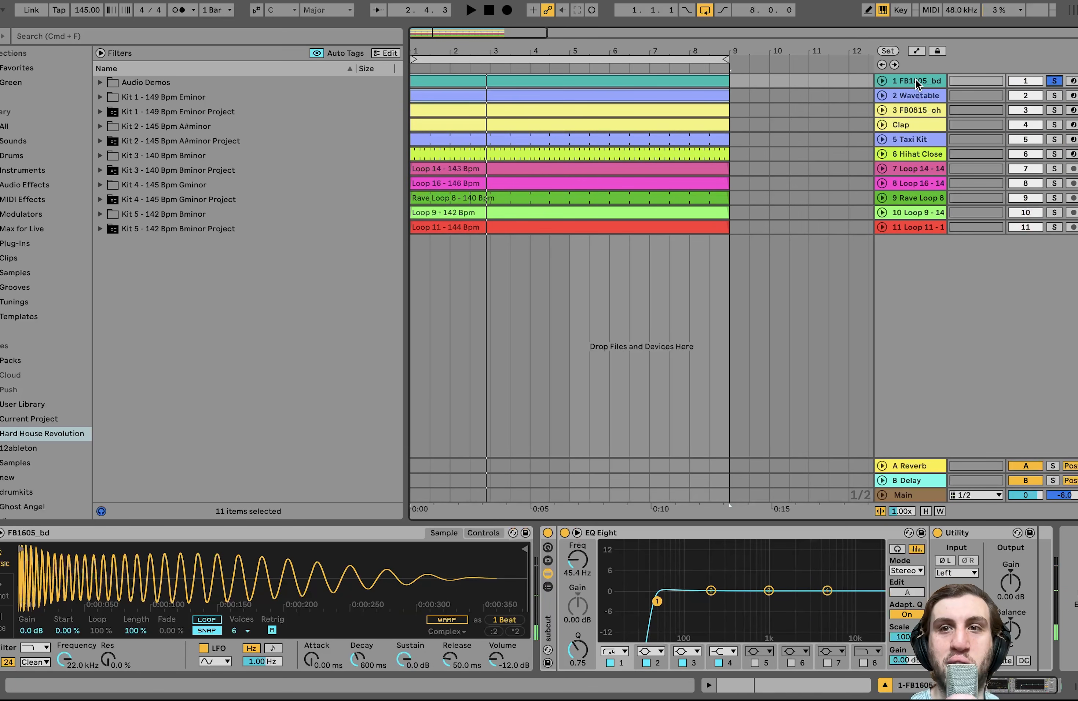
click(484, 533)
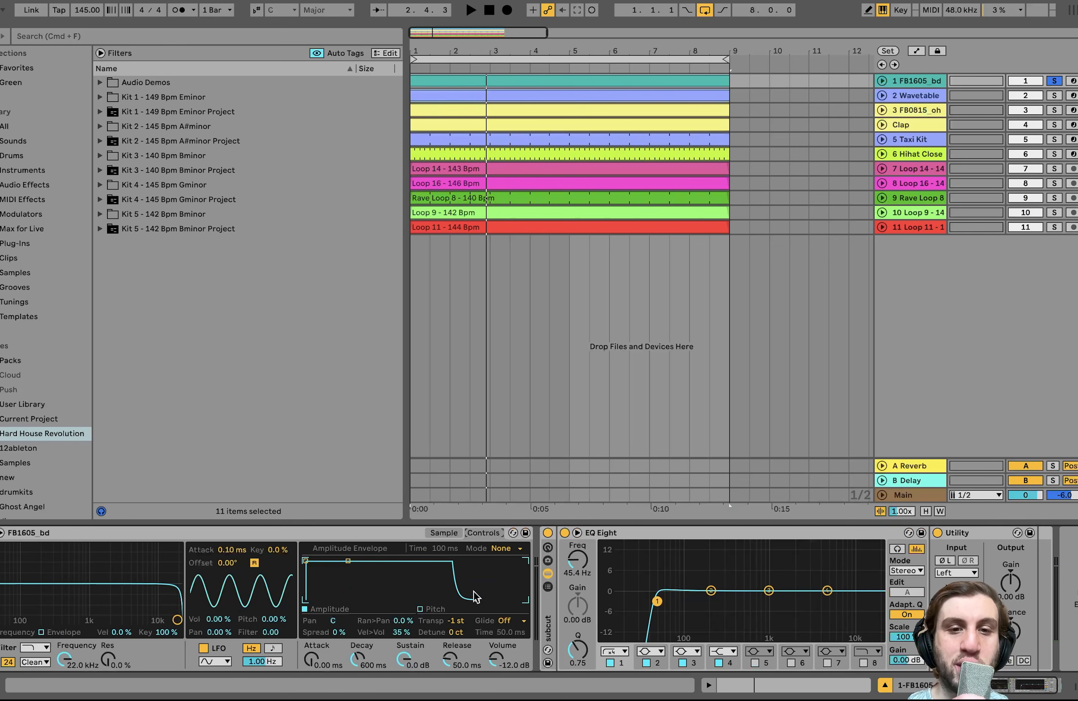
click(435, 532)
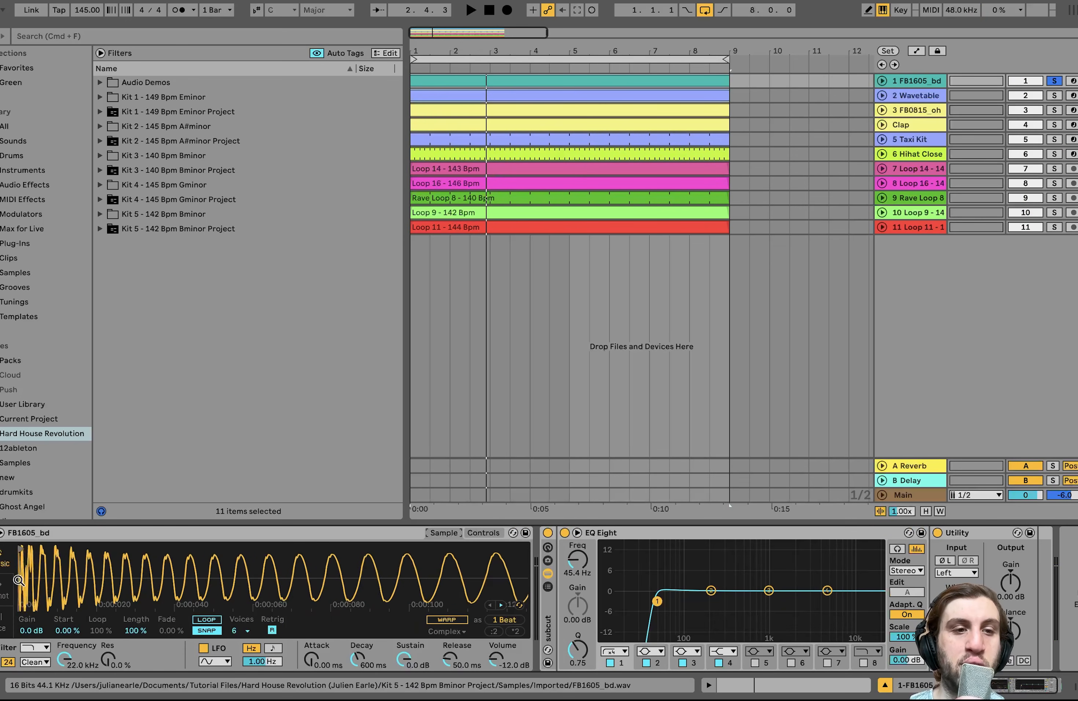
key(space)
click(483, 533)
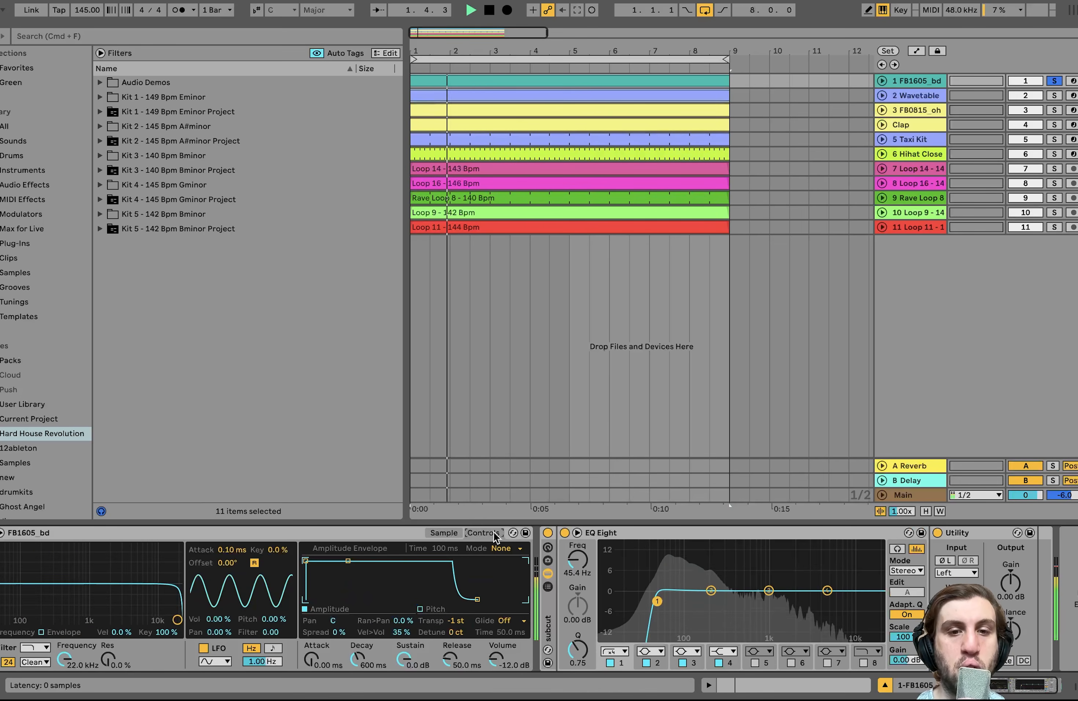
key(space)
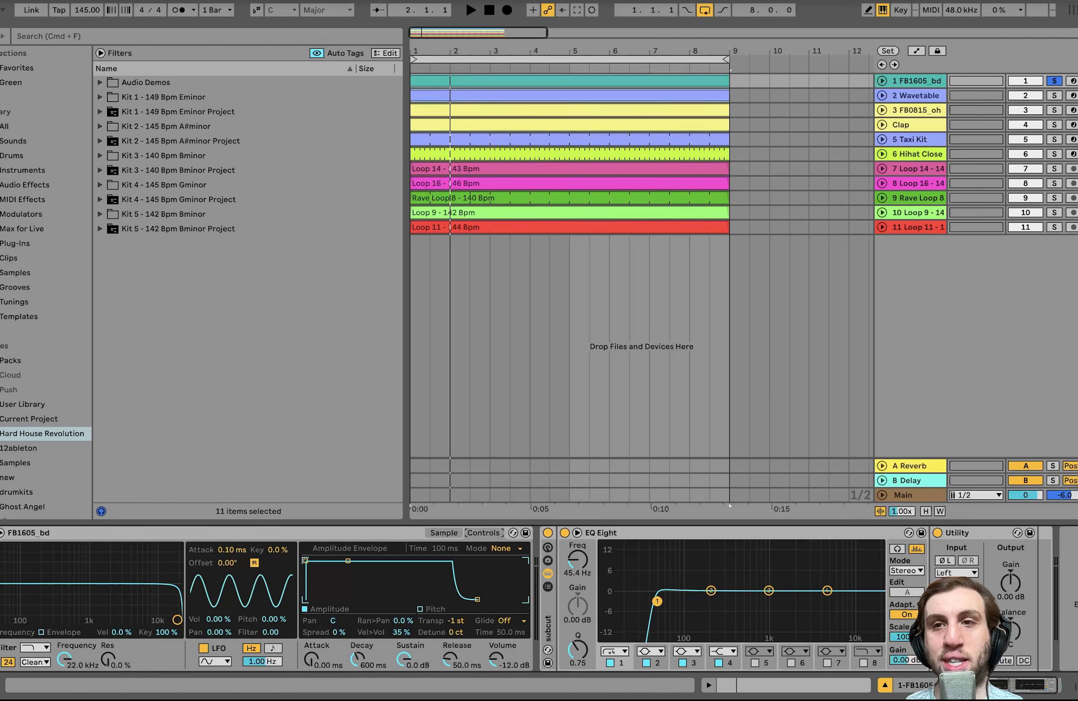
Unsolo the kick and play the full loop with its subcut rack bypassed, then again with it re-enabled
click(1054, 81)
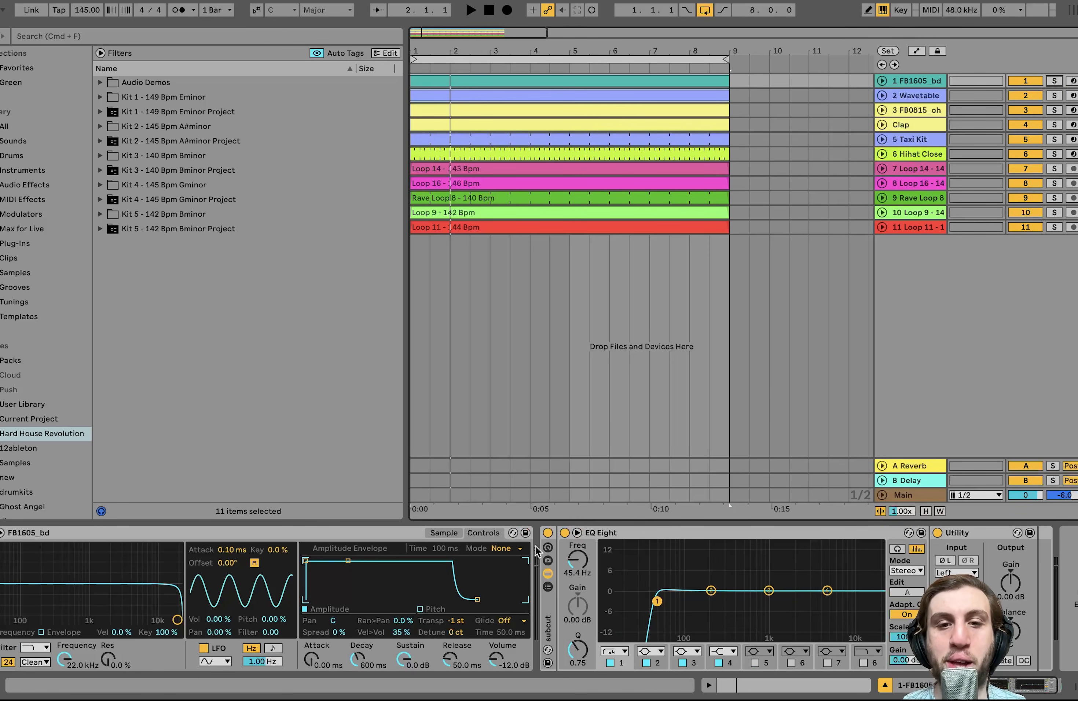
click(548, 533)
key(space)
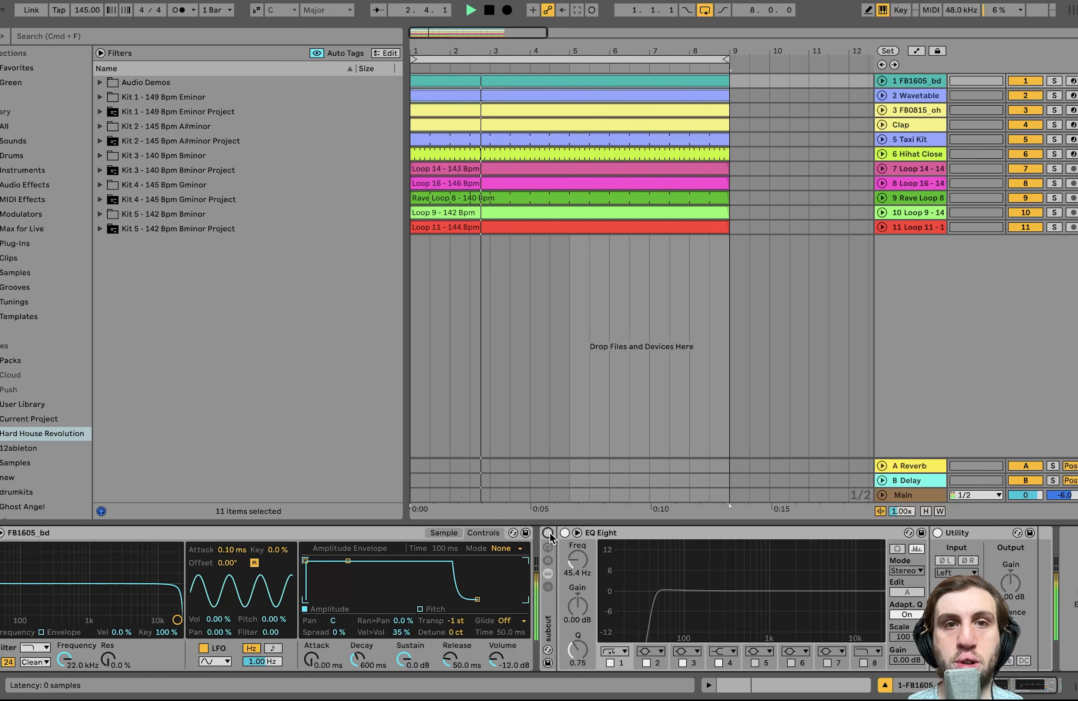
click(549, 532)
key(space)
key(space)
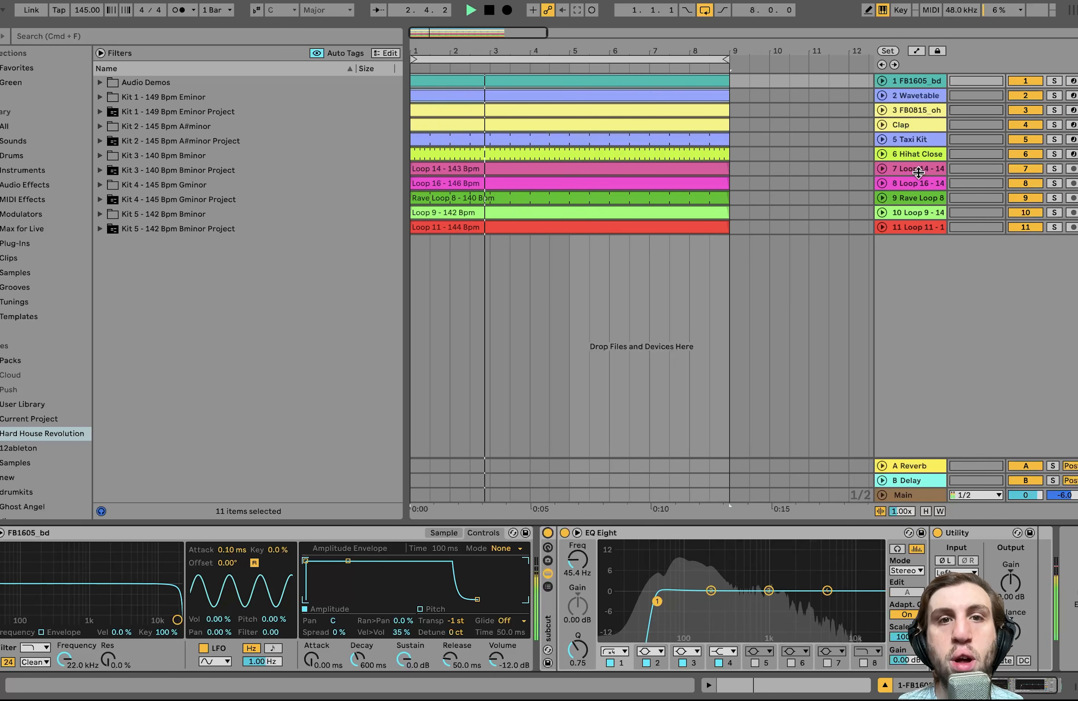
key(space)
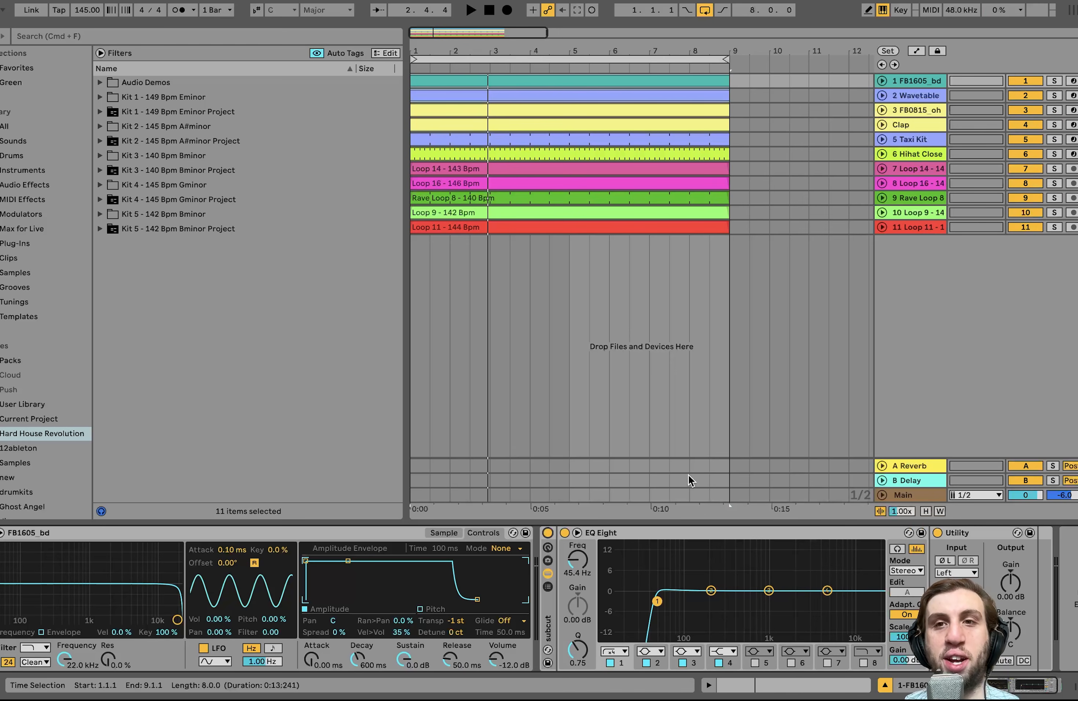
Solo the kick, toggle its subcut rack off and back on during playback, and examine its EQ Eight and Utility
click(1058, 85)
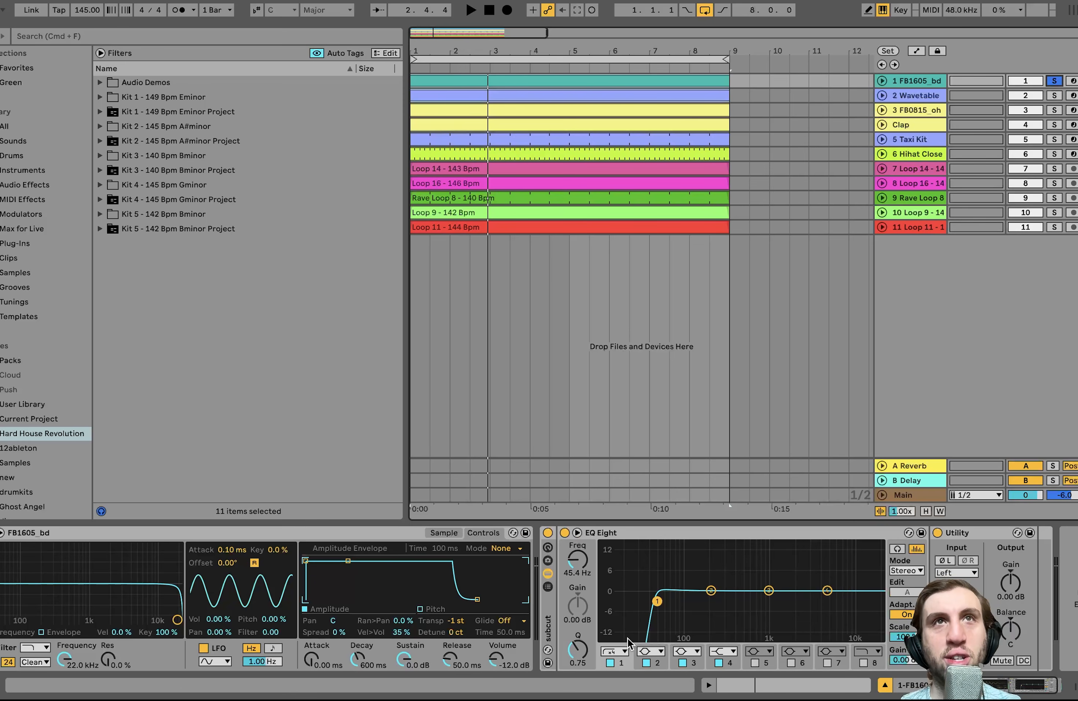
key(space)
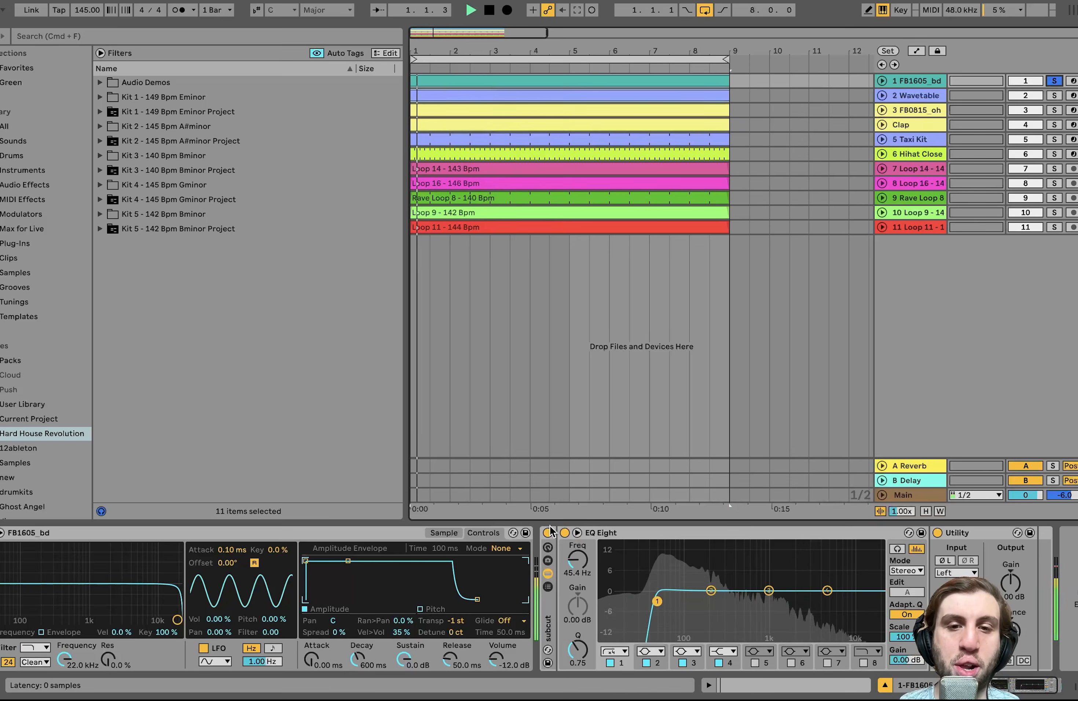
click(548, 533)
click(548, 533)
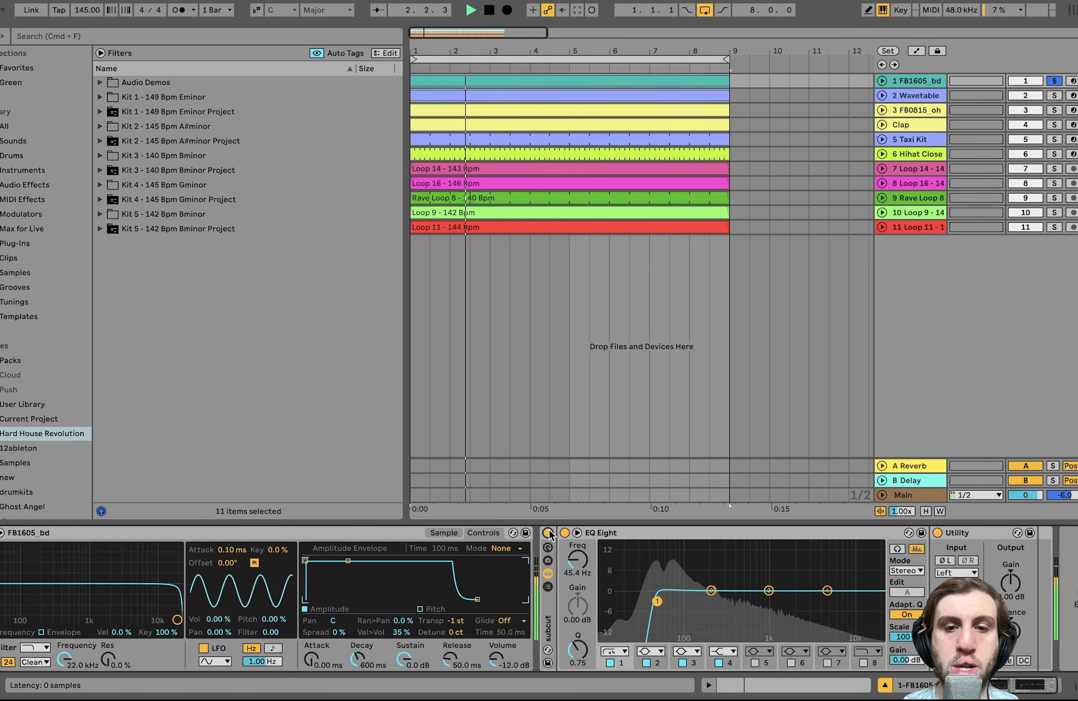
key(space)
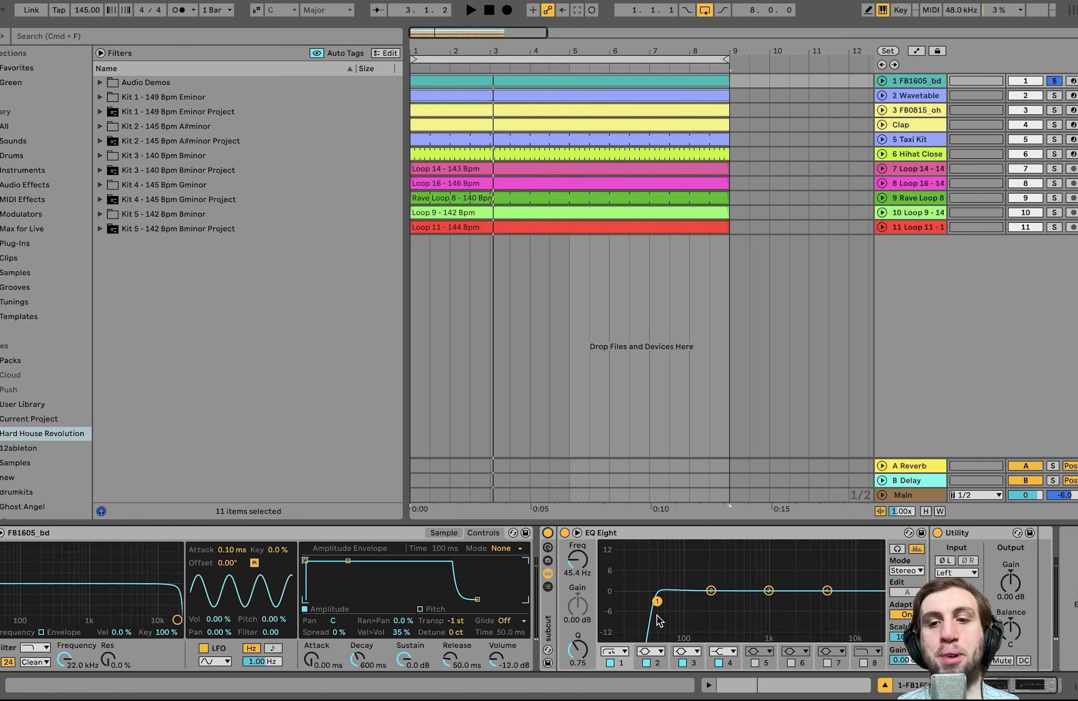
scroll(823, 569, right, 2)
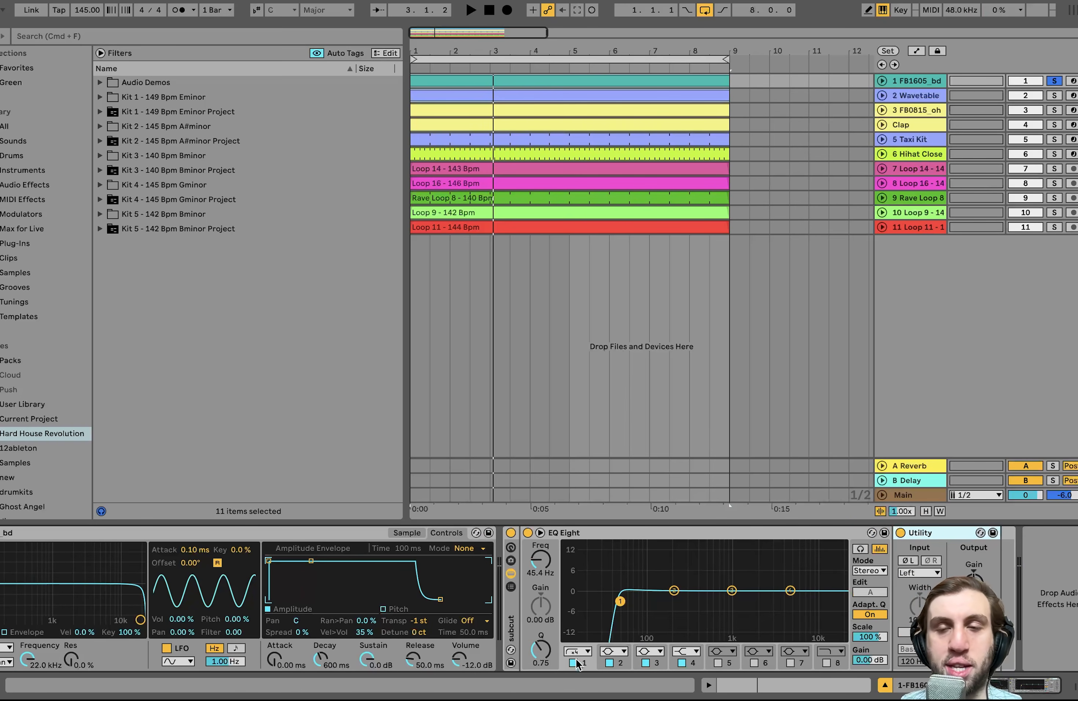
Solo the Wavetable bass track, unfold it in the arrangement, and play its pattern
click(1055, 95)
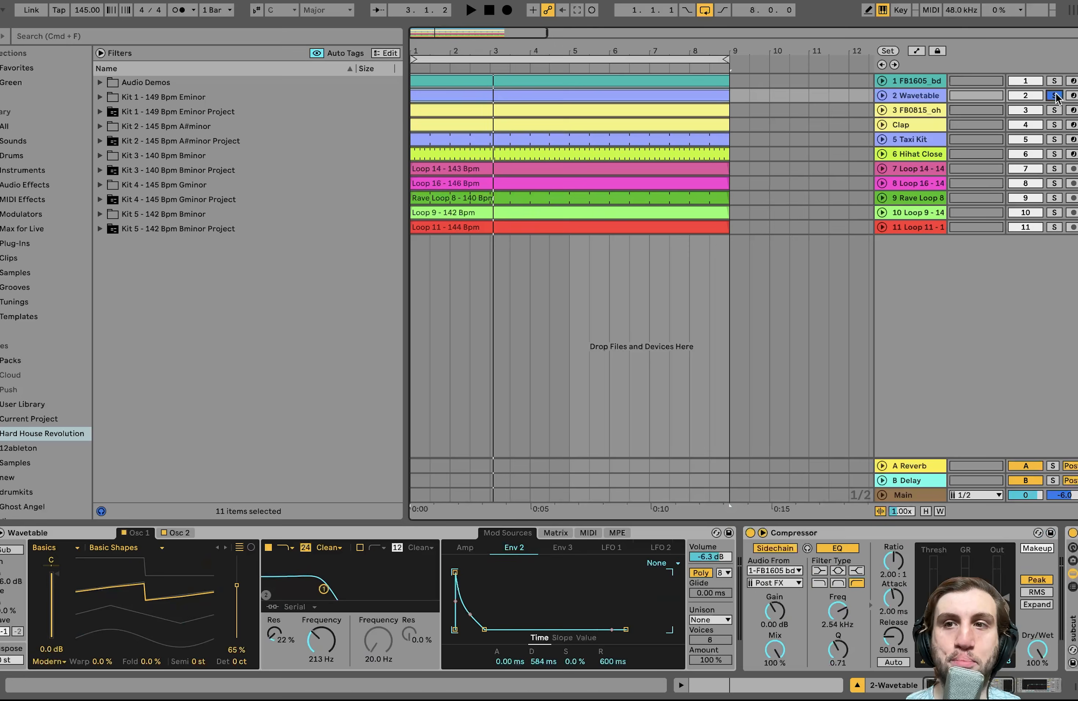
click(882, 95)
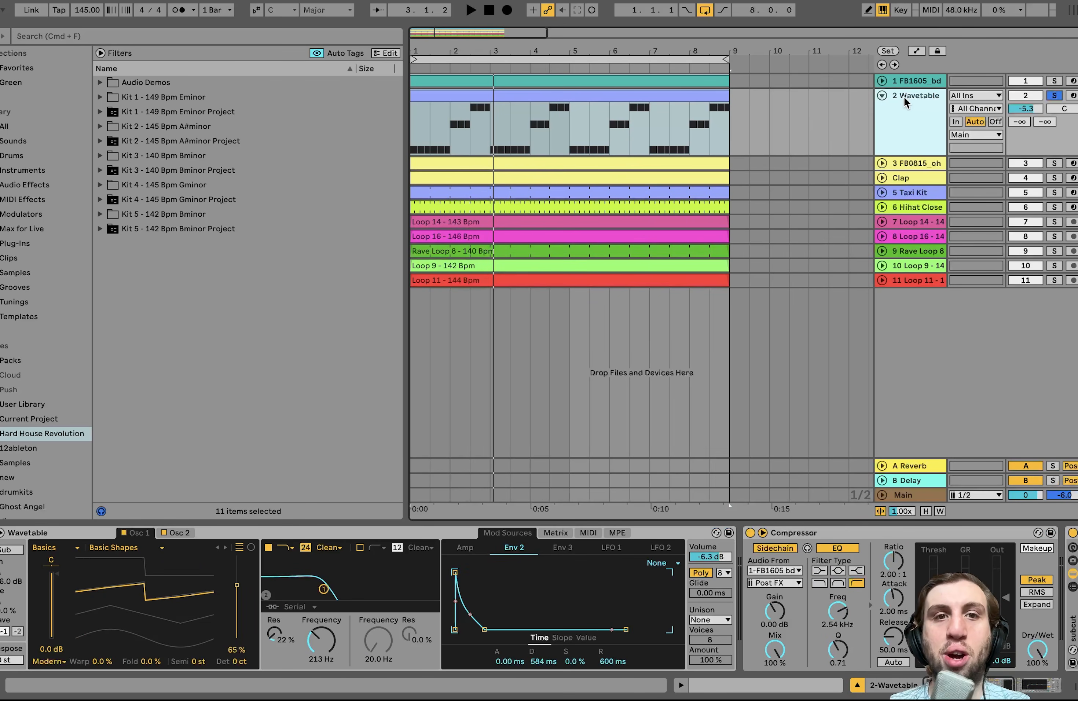
key(space)
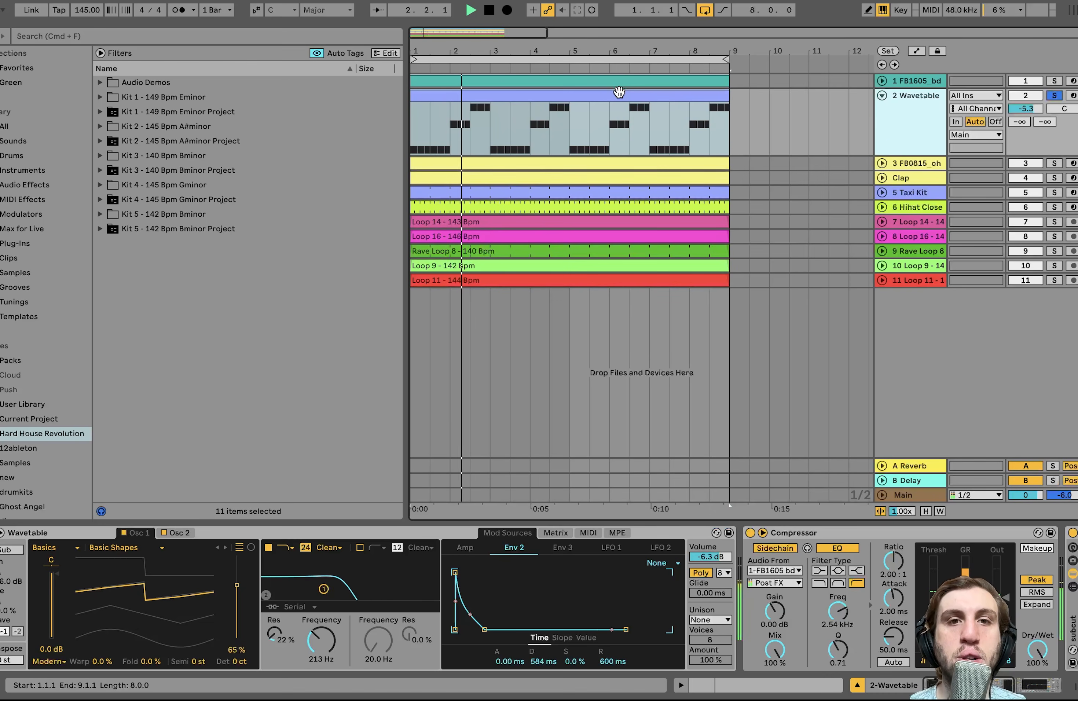
key(space)
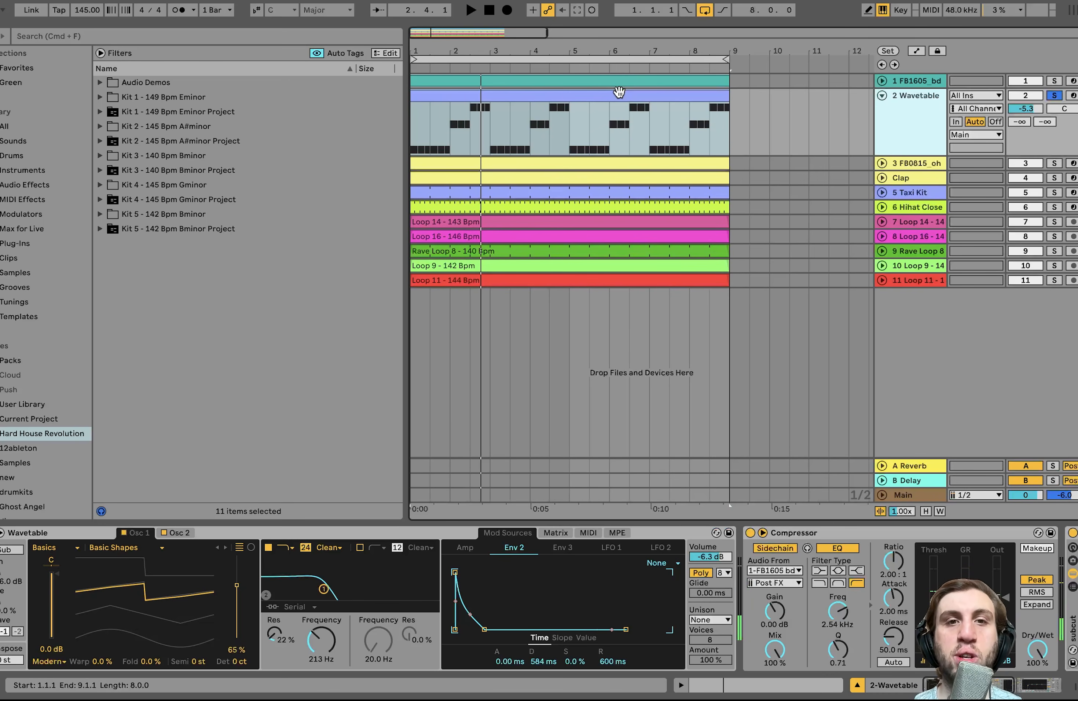
Inspect the MIDI notes of the Wavetable bass clip, return to the track's device chain, and play the soloed bass
double_click(618, 91)
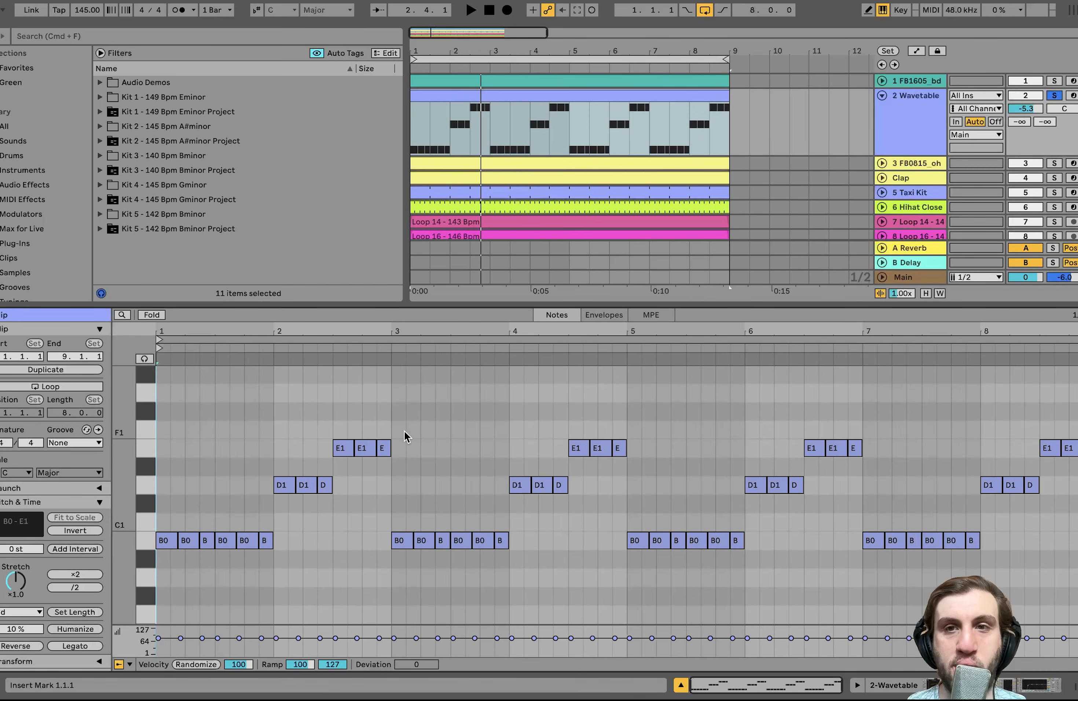
double_click(908, 139)
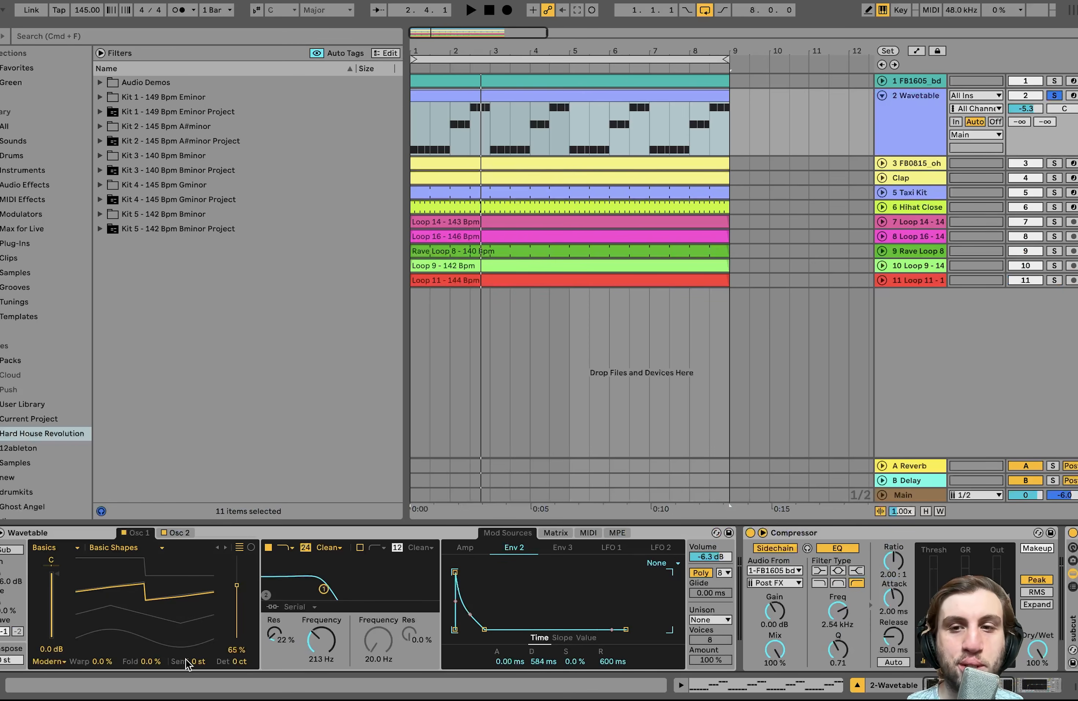
scroll(185, 659, right, 10)
scroll(186, 659, left, 10)
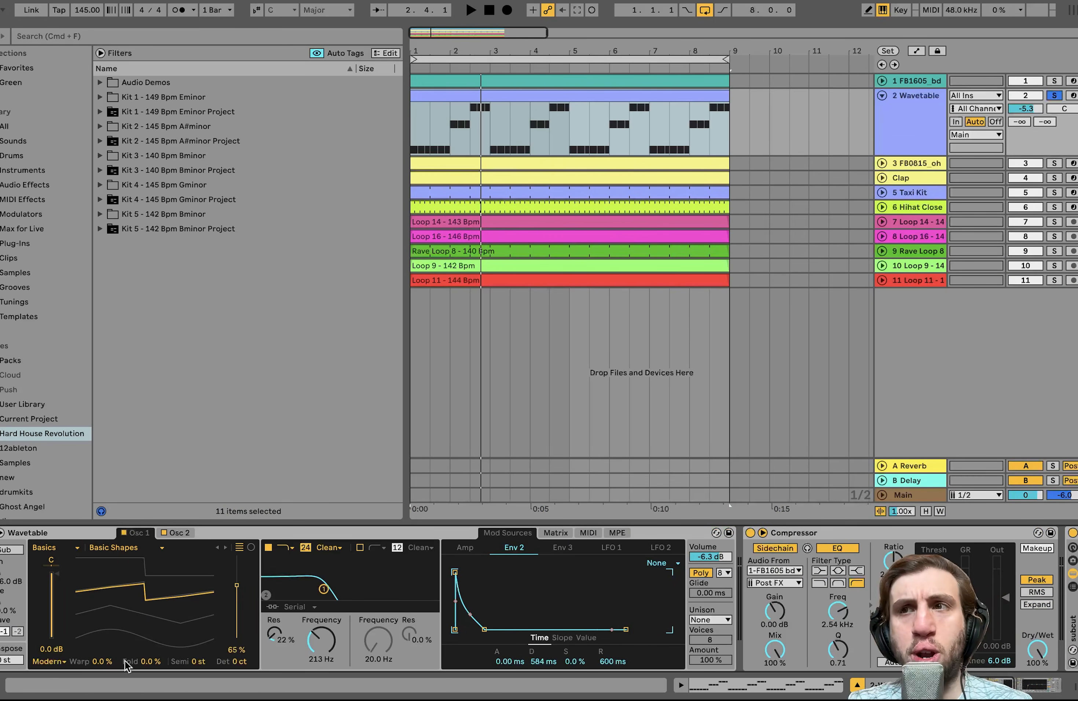
key(space)
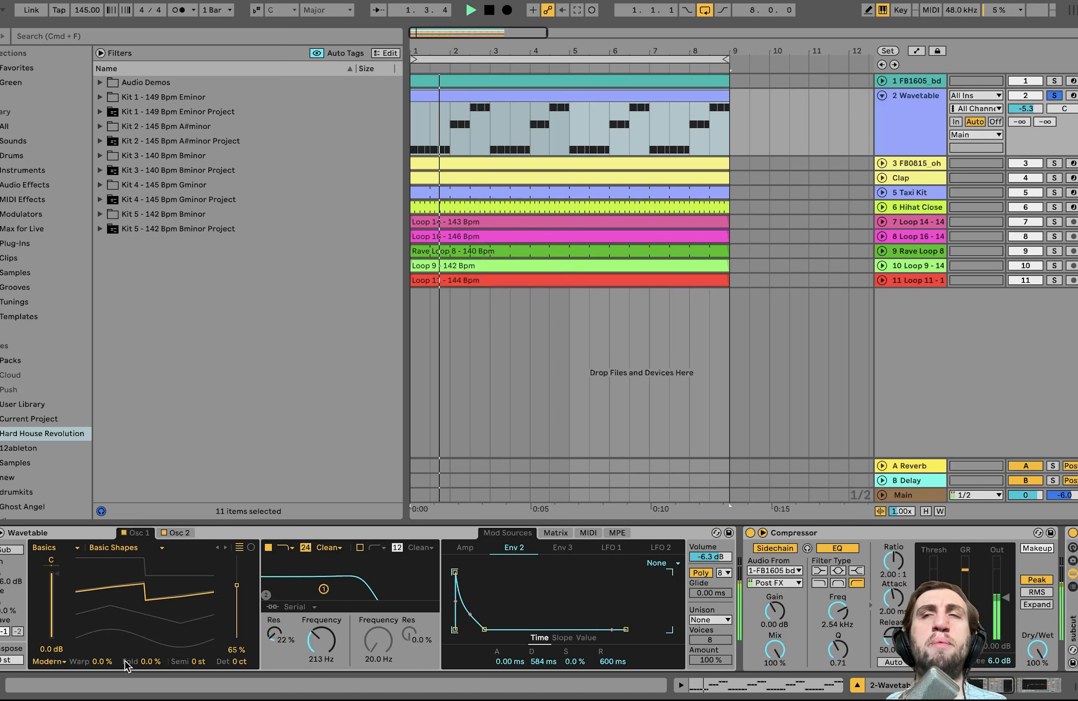
Stop playback, examine the Wavetable bass's sidechain Compressor, EQ Eight and Utility, and show the FB0815_oh track's devices
key(space)
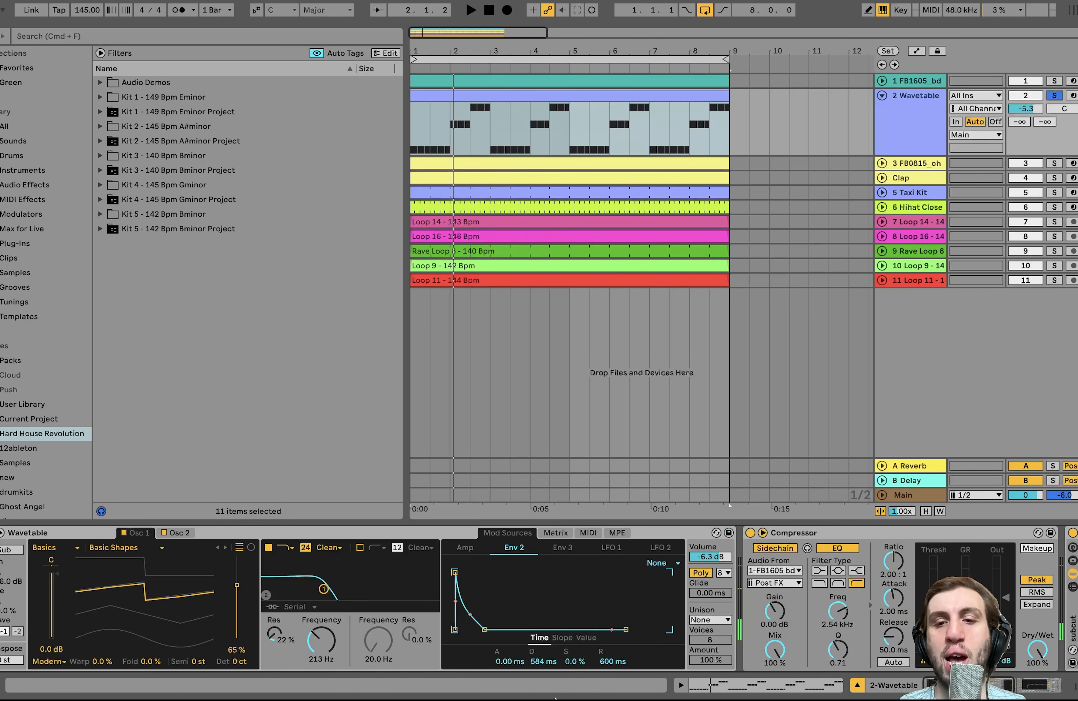
scroll(841, 635, right, 10)
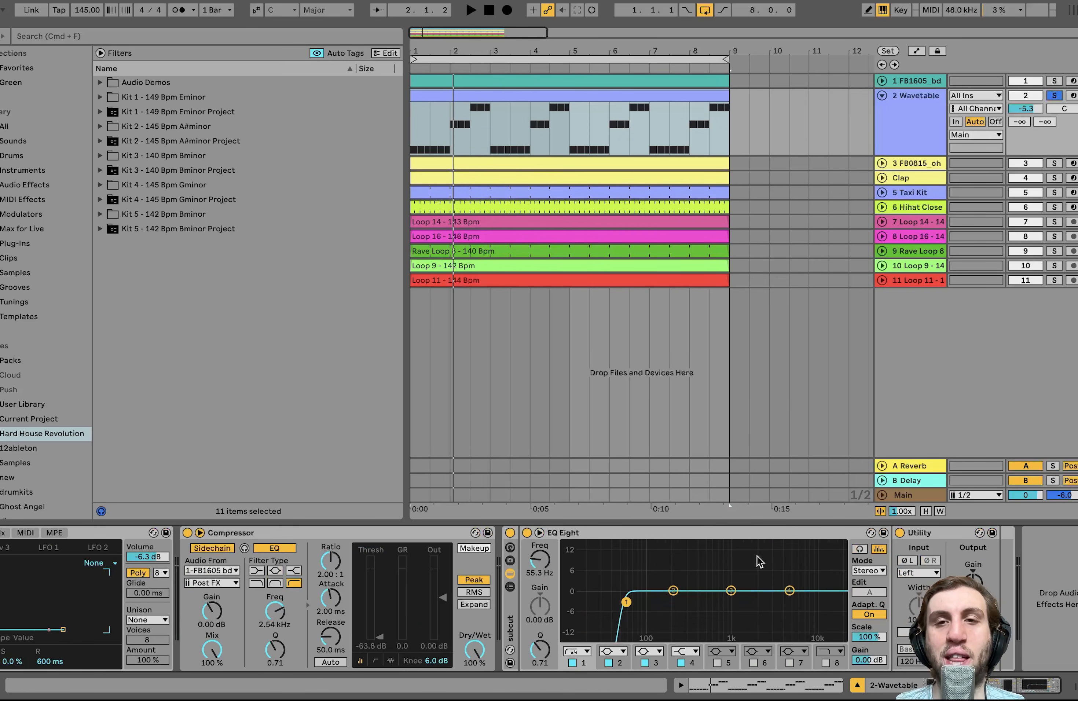
click(905, 164)
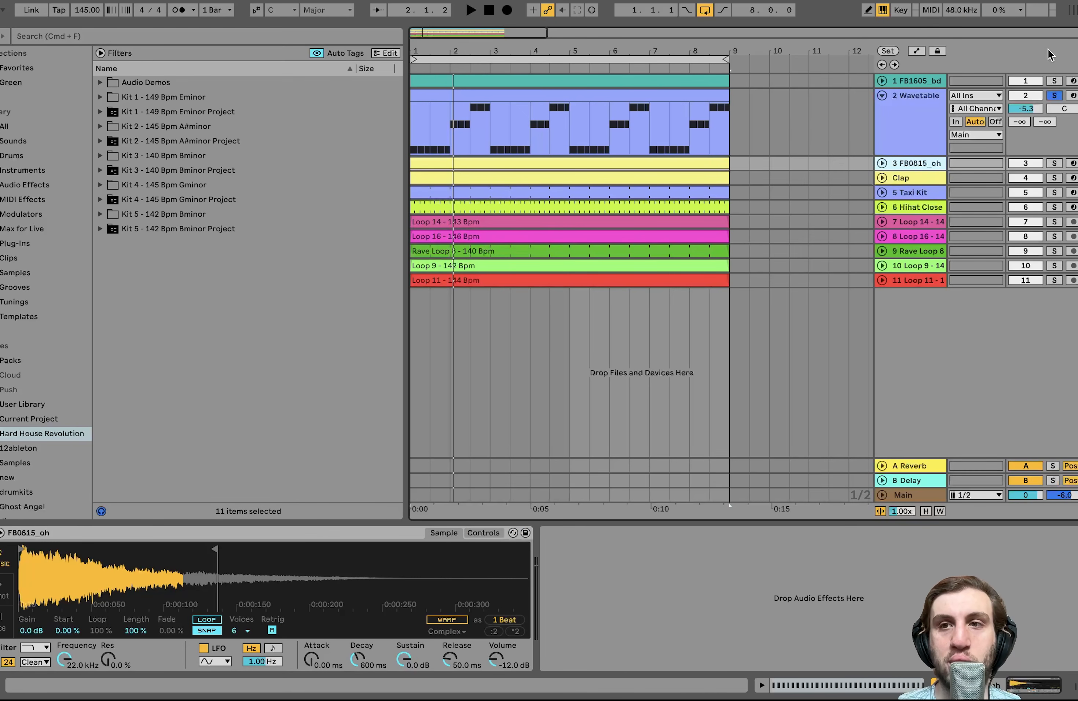
Solo the kick, FB0815_oh and Clap tracks alongside the Wavetable bass, and play the four together
click(1054, 81)
key(super+space)
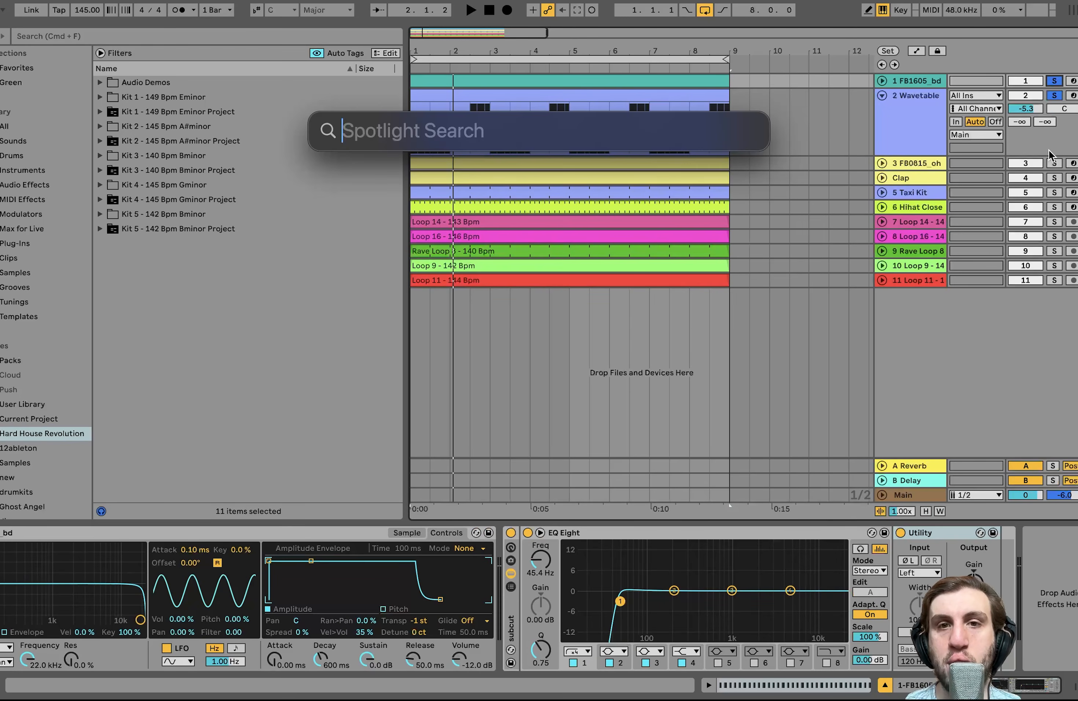
click(960, 134)
click(932, 129)
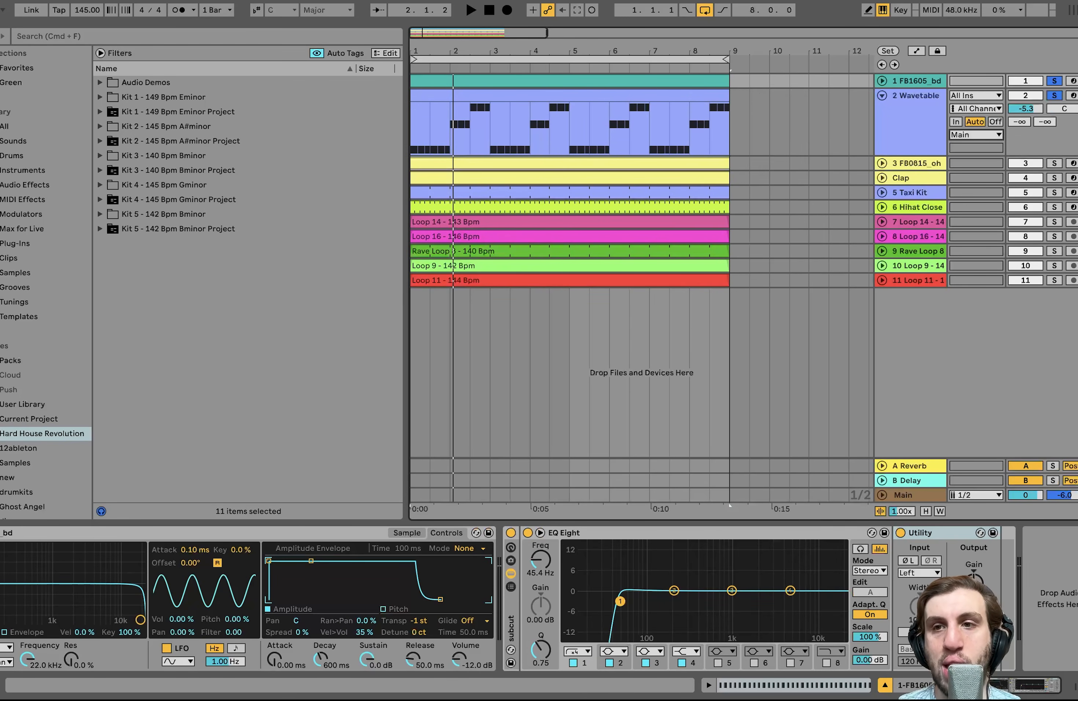
click(1053, 163)
click(1053, 177)
key(space)
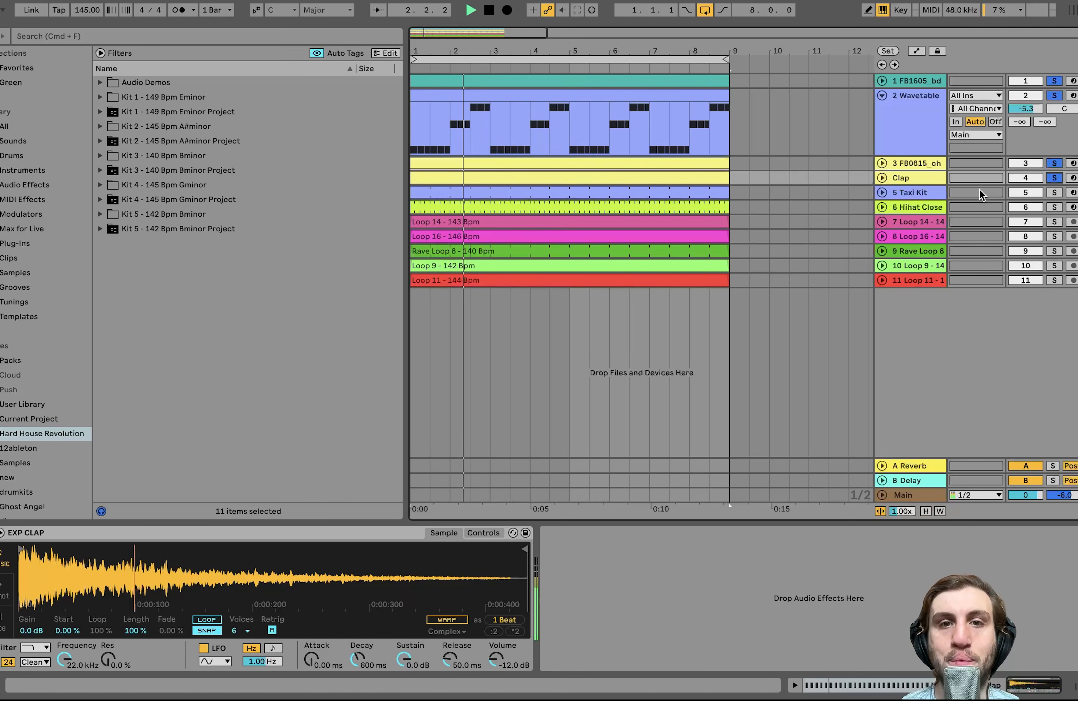
click(918, 179)
key(space)
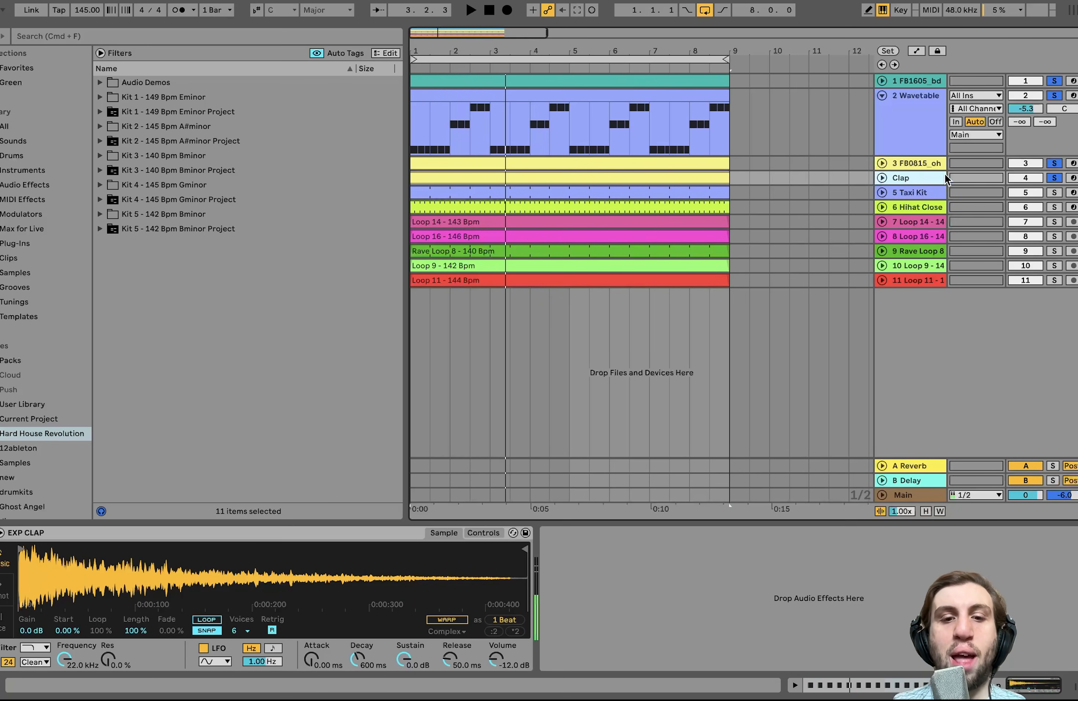
Play the combination with the FB0815_oh track selected, solo only that open hat, and examine its sample during playback
click(912, 166)
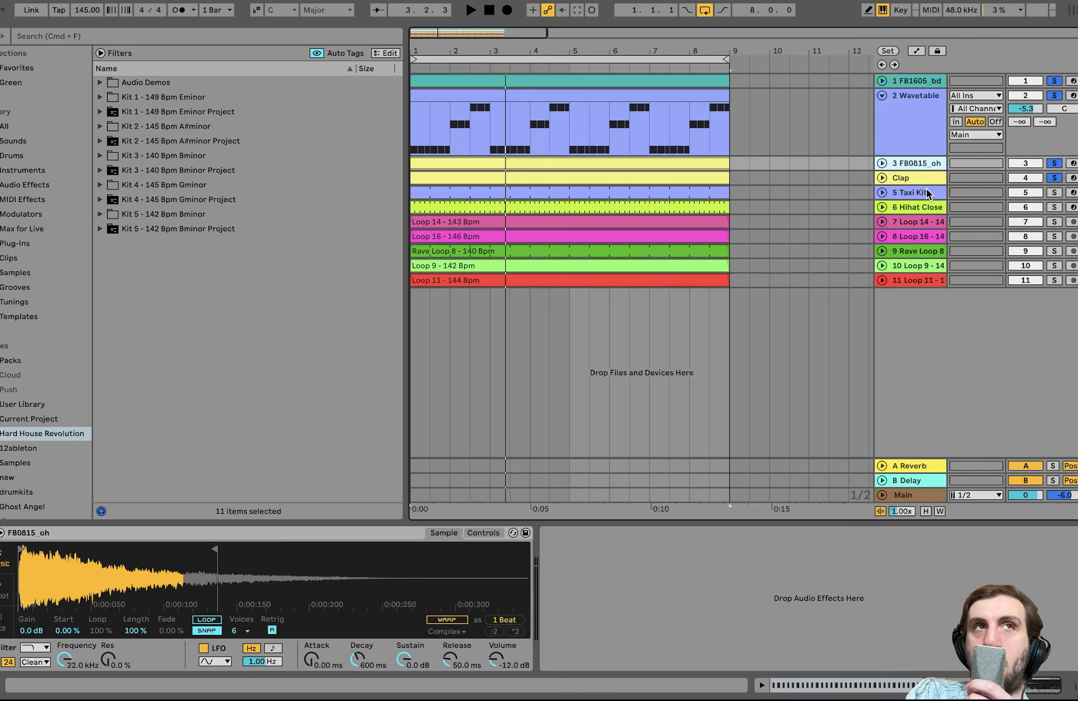
key(space)
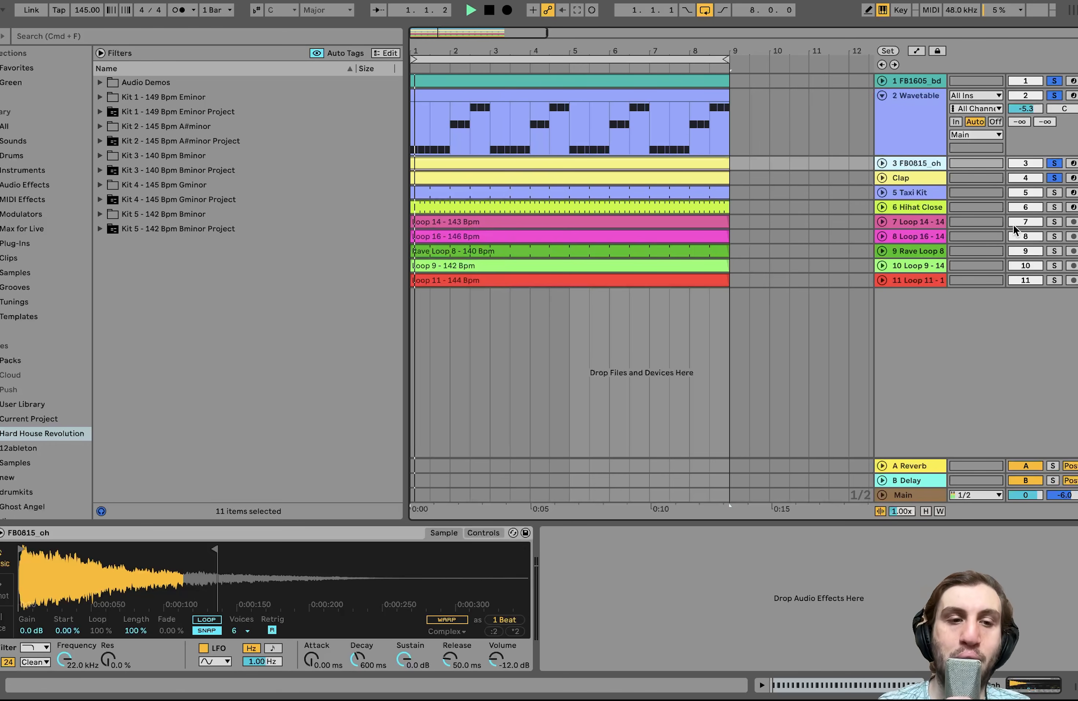
click(1052, 164)
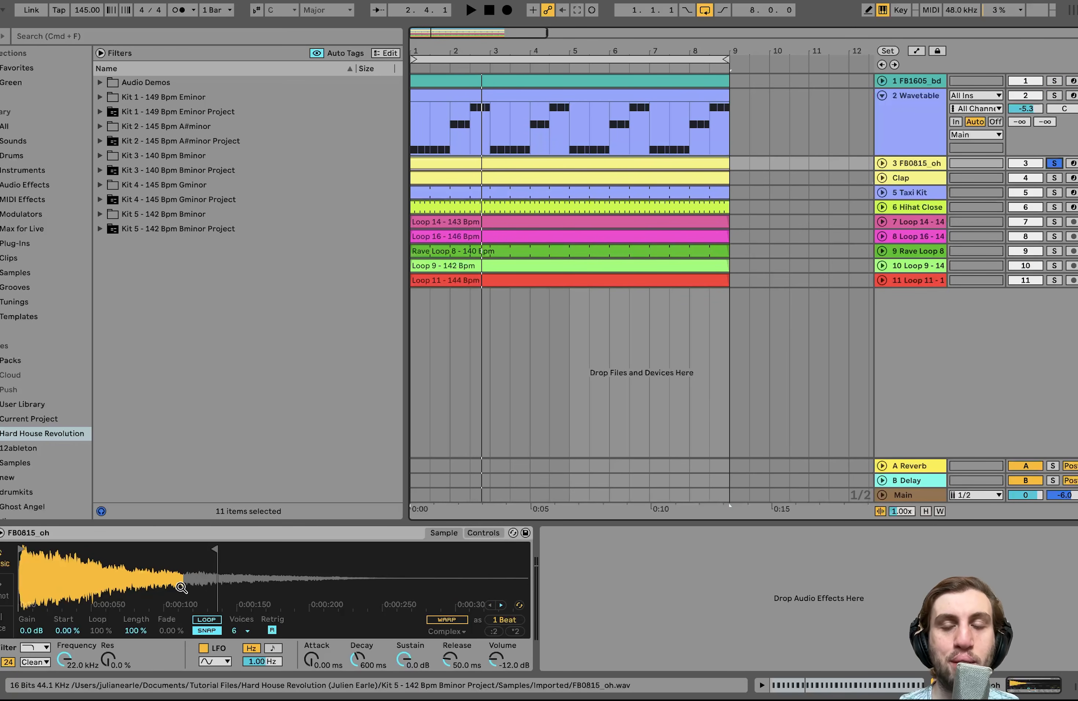
key(space)
key(space)
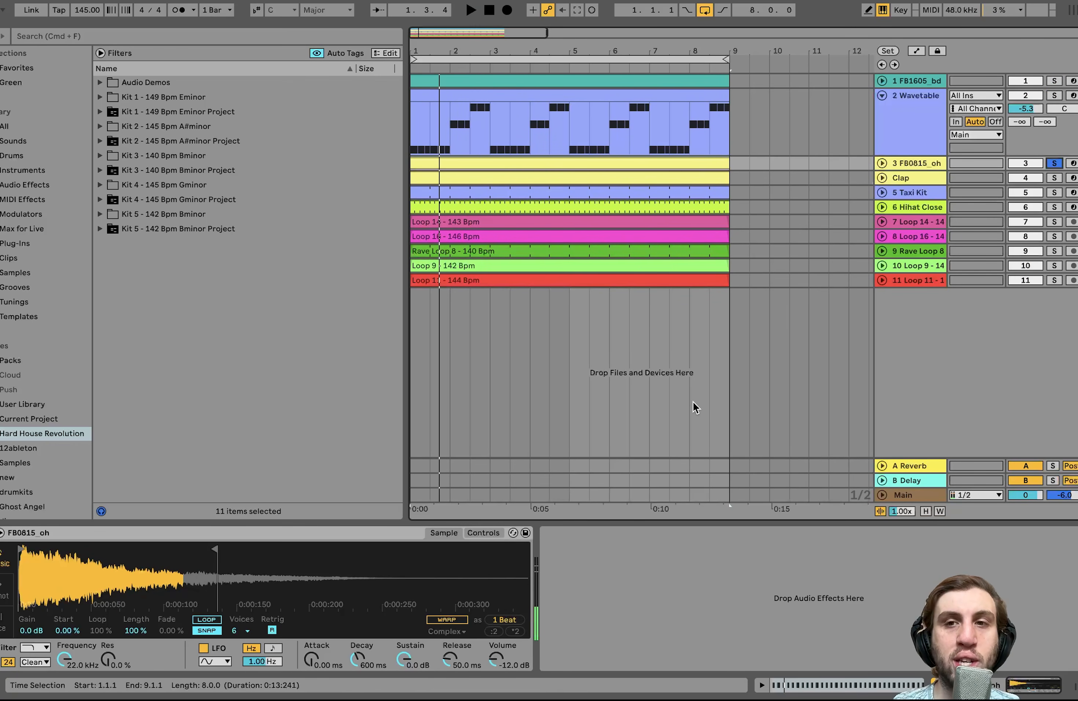
key(space)
Solo the Clap with the open hat, add the kick and Wavetable bass to the solos during playback, and reopen the Clap's devices
click(899, 178)
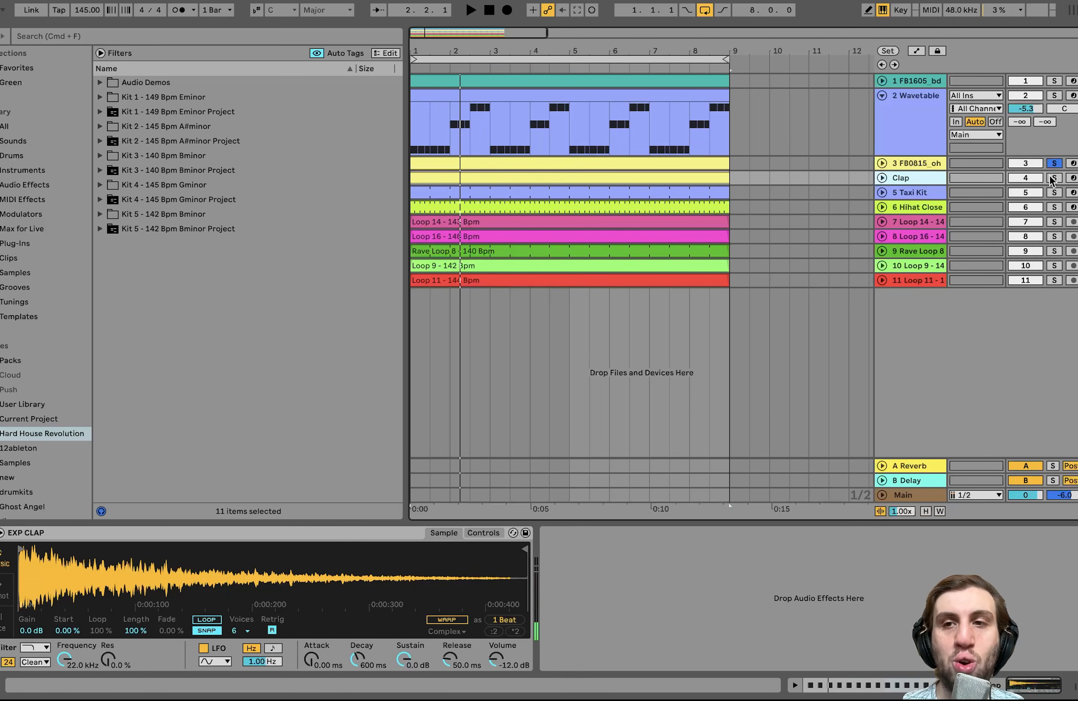
key(space)
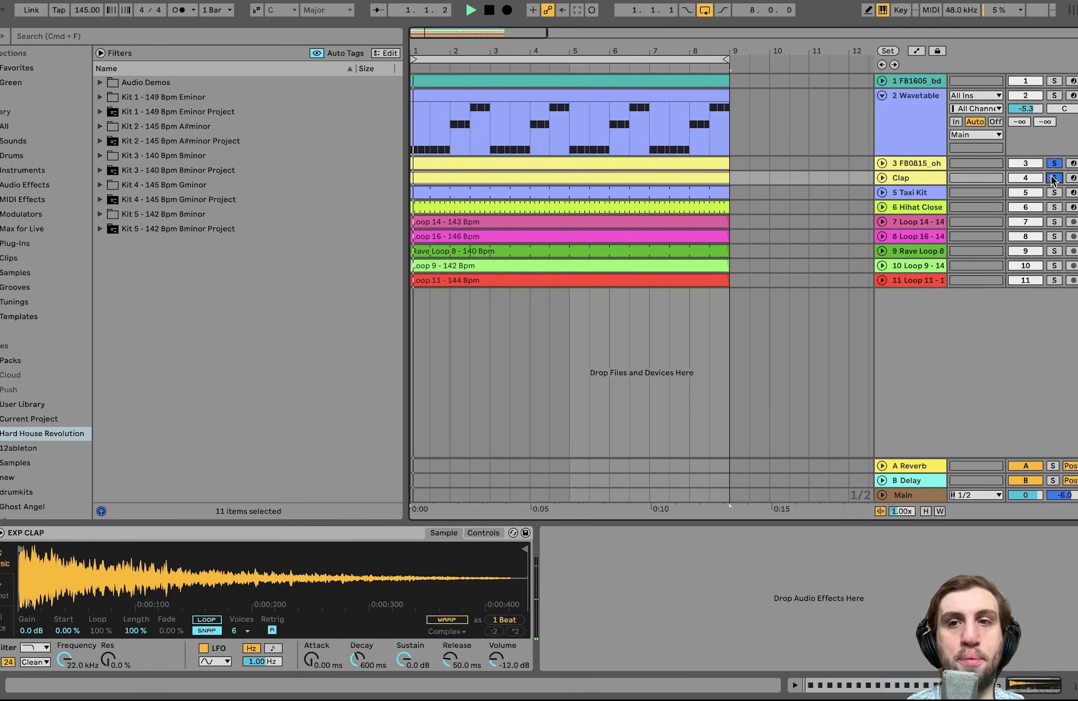
click(1055, 81)
click(1054, 96)
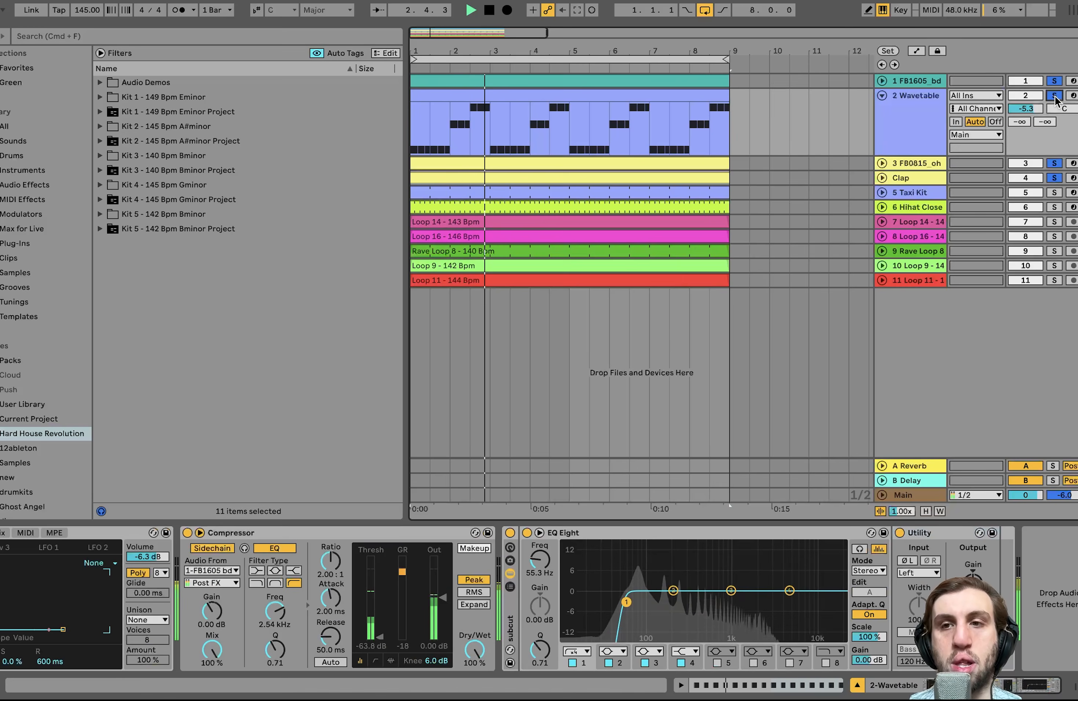
click(928, 177)
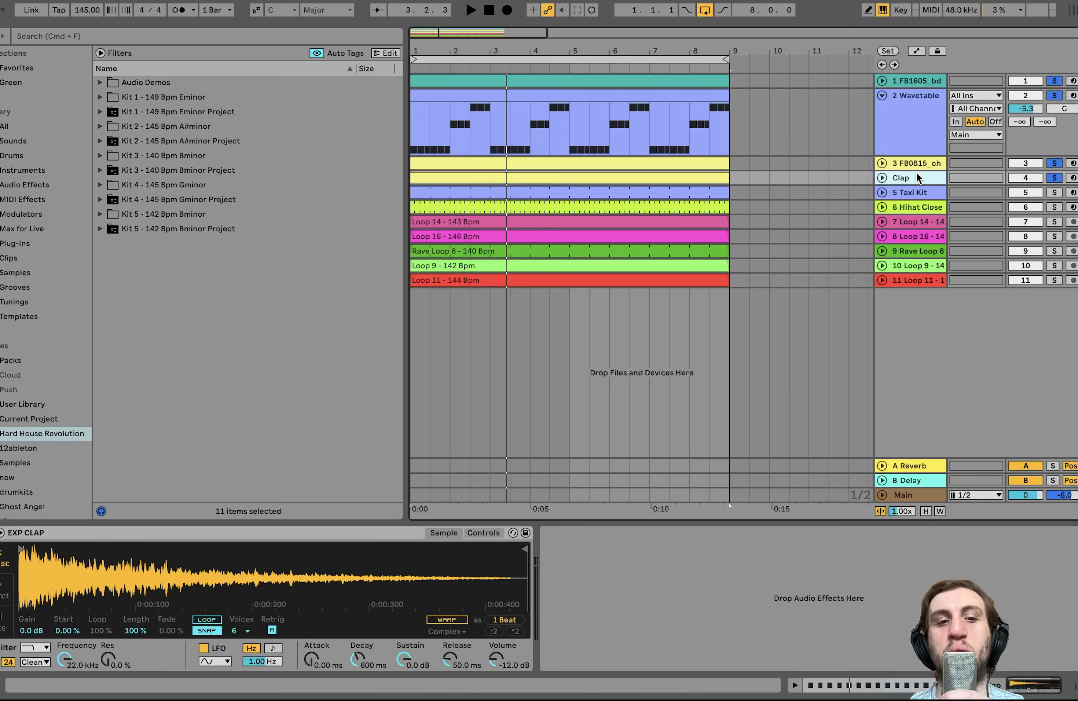
List the Audio Effects, play the loop briefly with all tracks unsoloed, and solo the kick, bass, open hat and Clap again
click(30, 188)
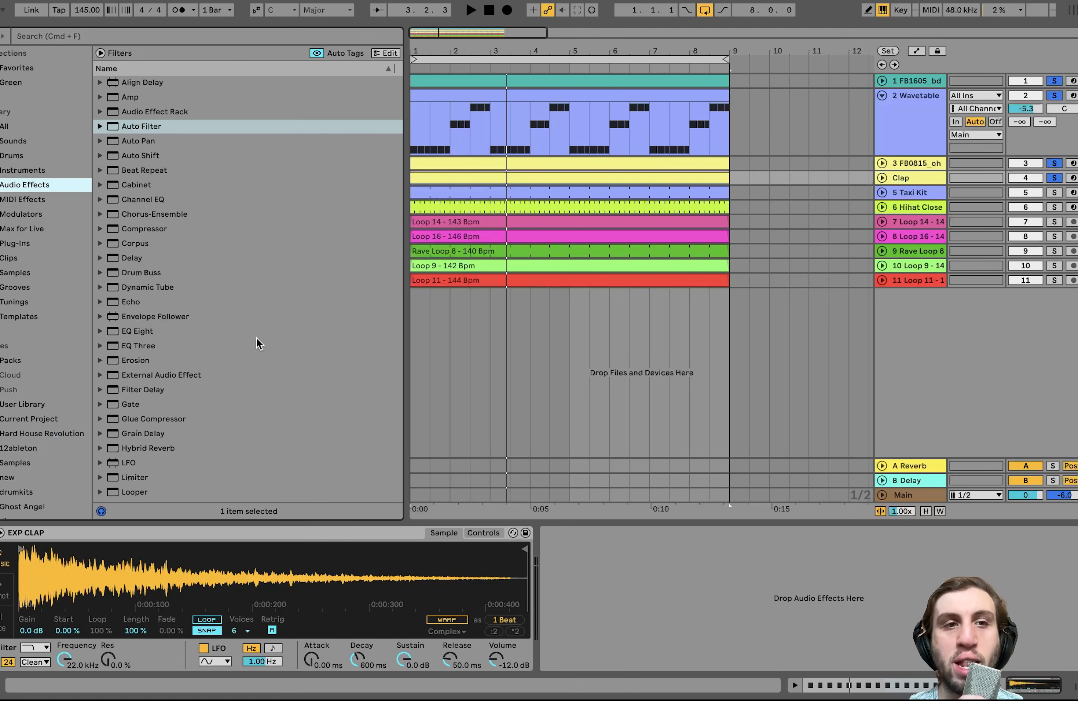
click(1054, 178)
key(space)
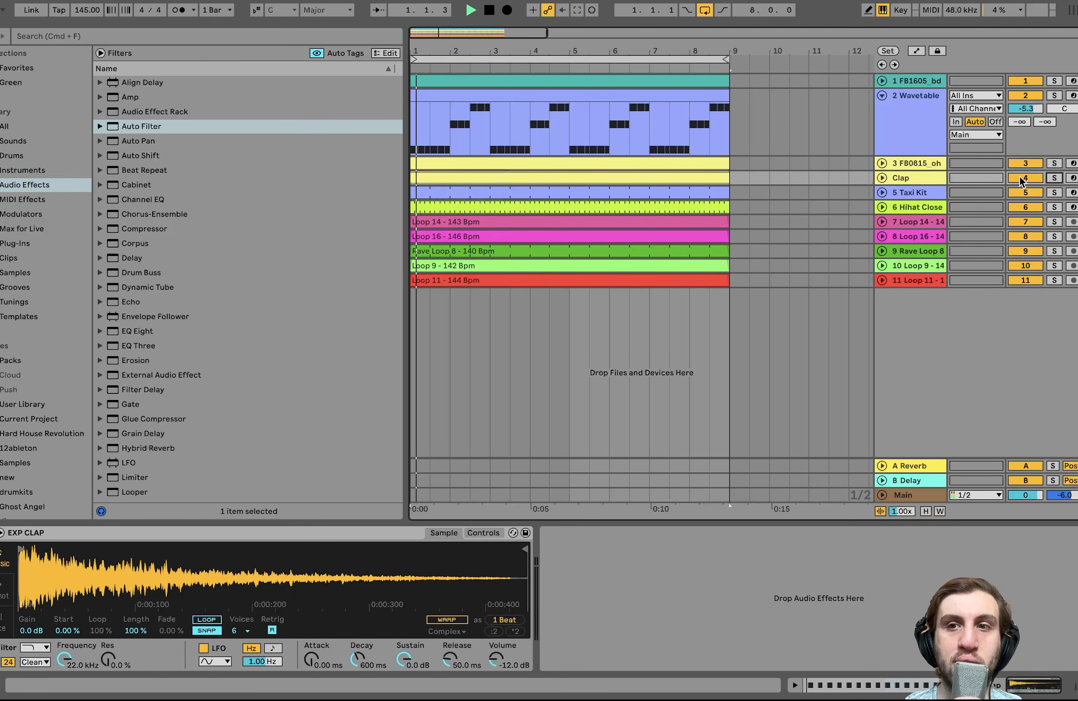
click(910, 178)
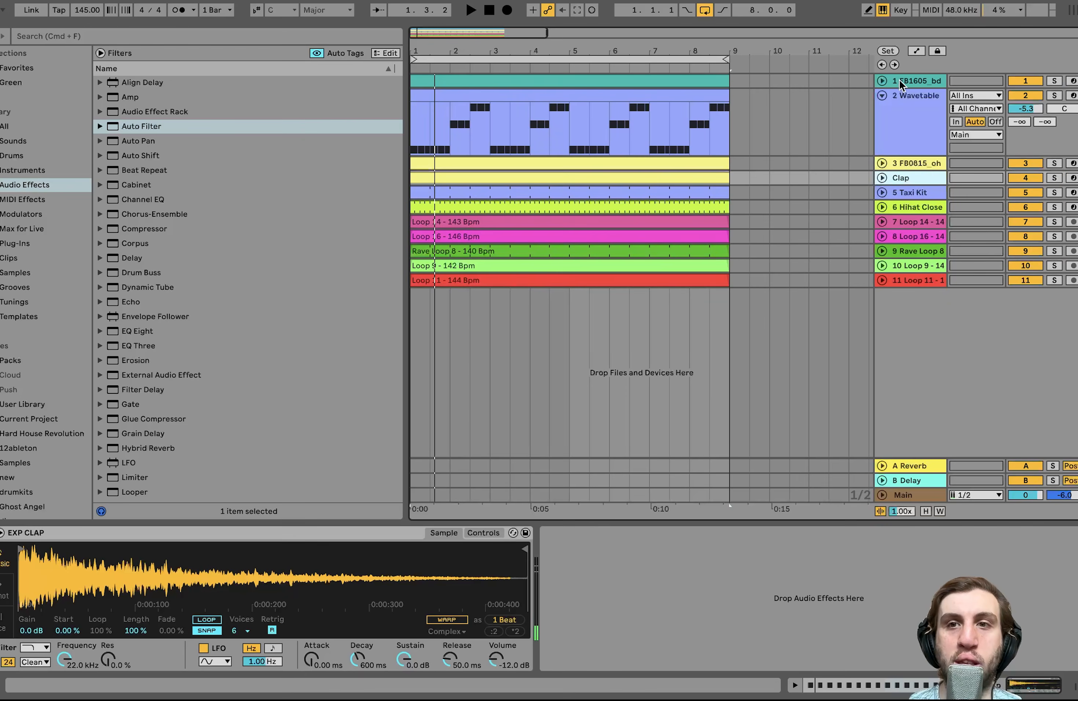
click(899, 82)
click(1049, 177)
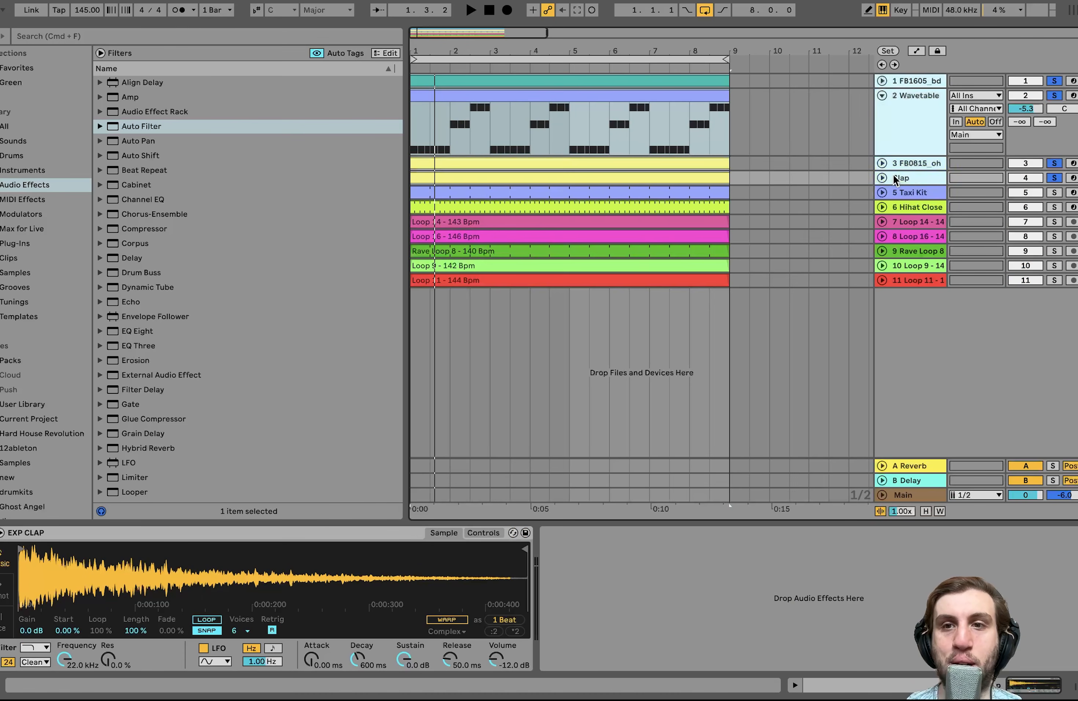
Add a Reverb to the Clap track with Size 0.22 and Decay 315 ms
click(908, 178)
scroll(63, 412, down, 5)
scroll(166, 408, down, 10)
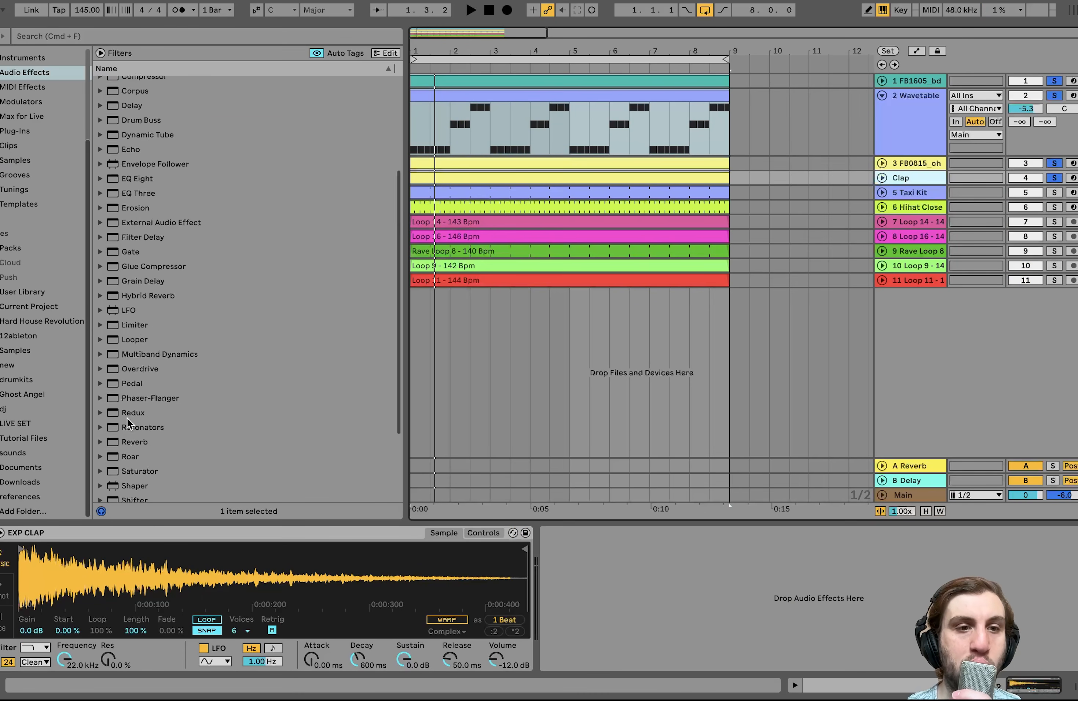
double_click(136, 334)
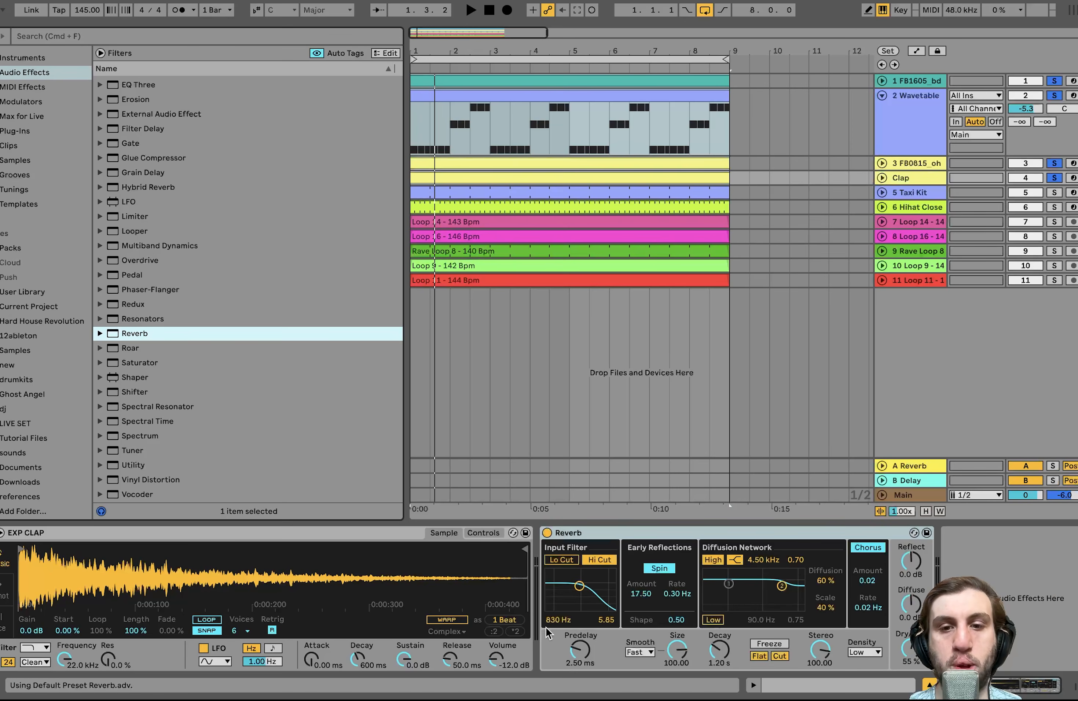
drag(678, 651, 678, 697)
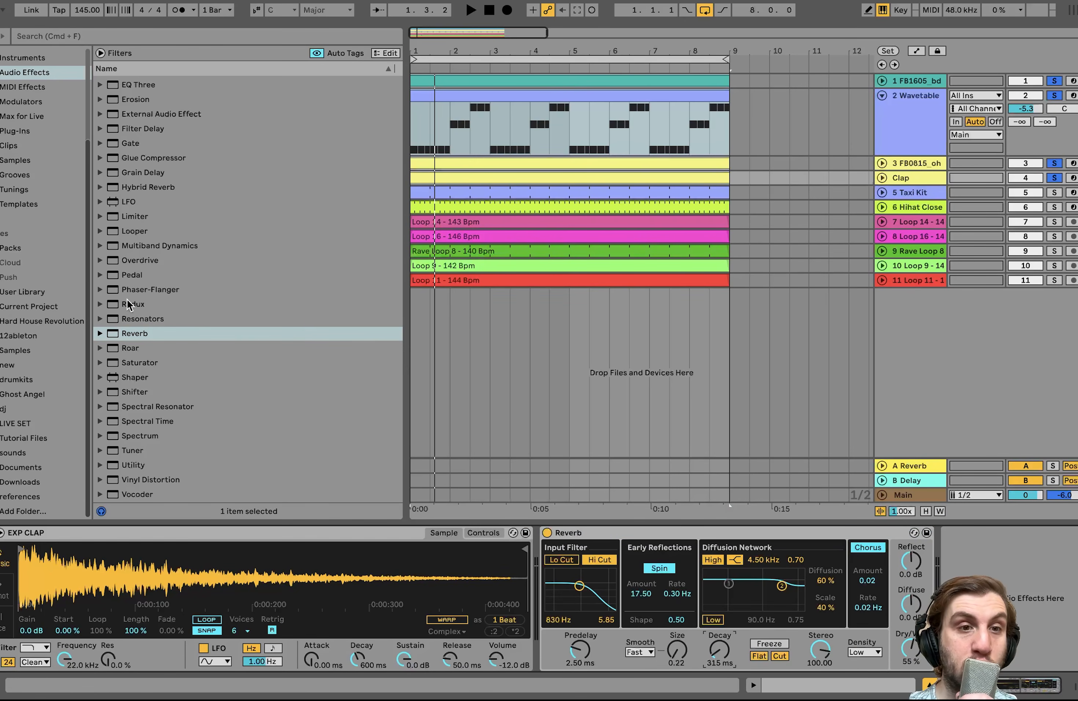
Add a Pedal in Distort mode after the Clap's Reverb with 31% Gain and 57% Dry/Wet, and set the Reverb Decay to 200 ms
double_click(133, 274)
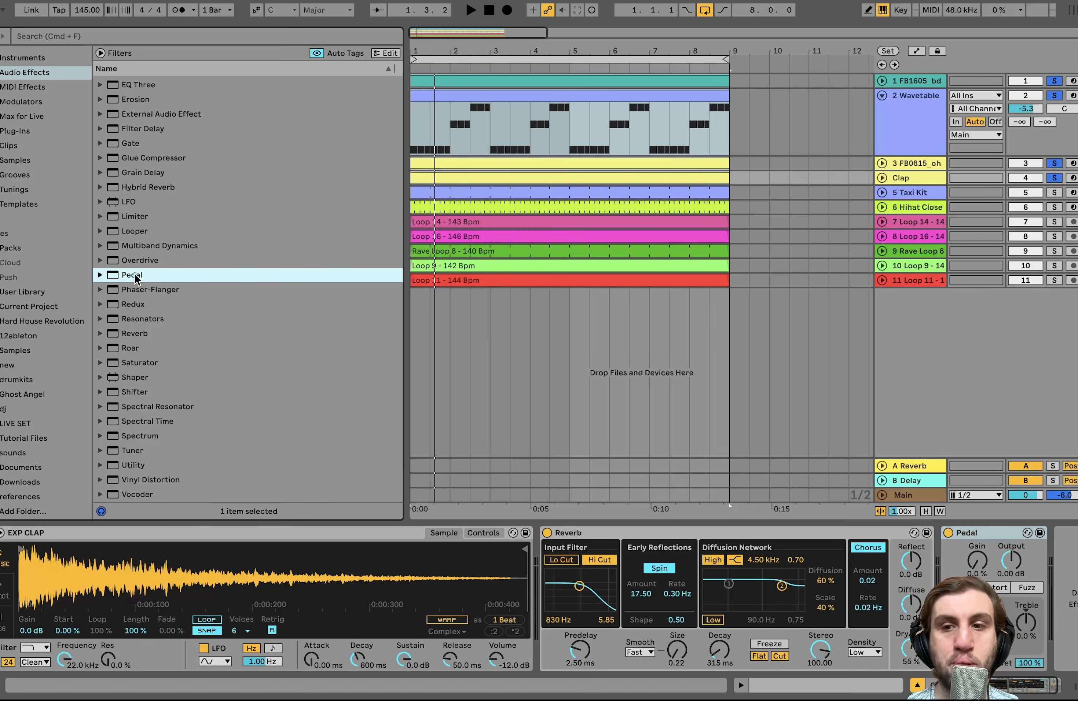
click(994, 587)
drag(976, 561, 977, 560)
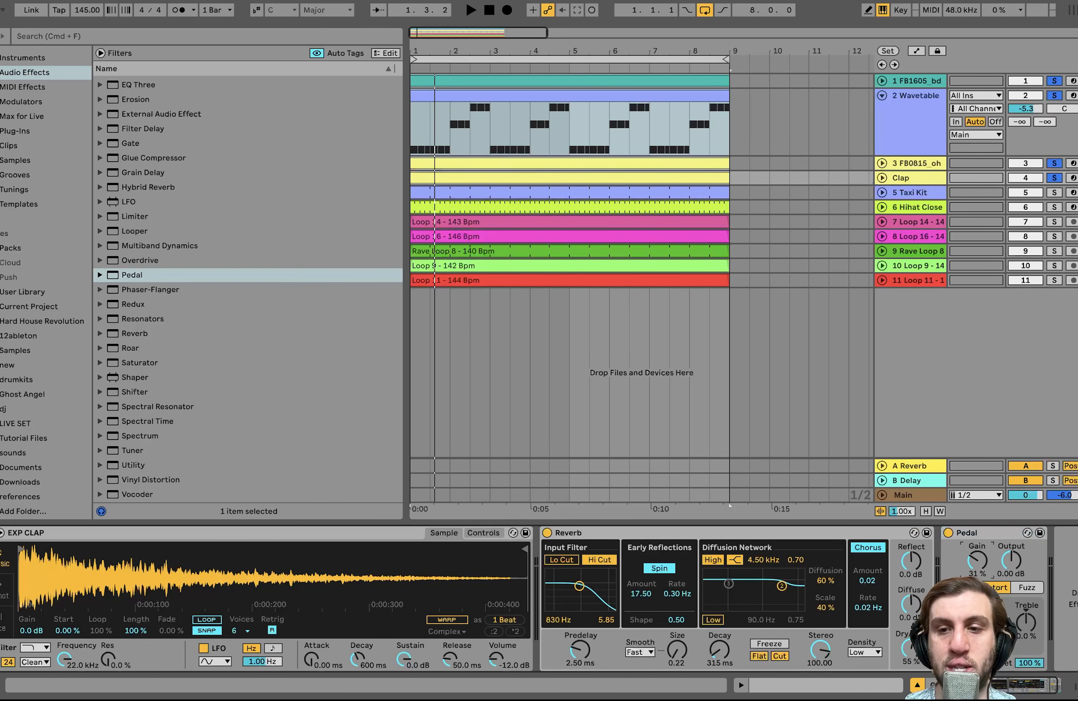
key(space)
drag(1028, 663, 1029, 696)
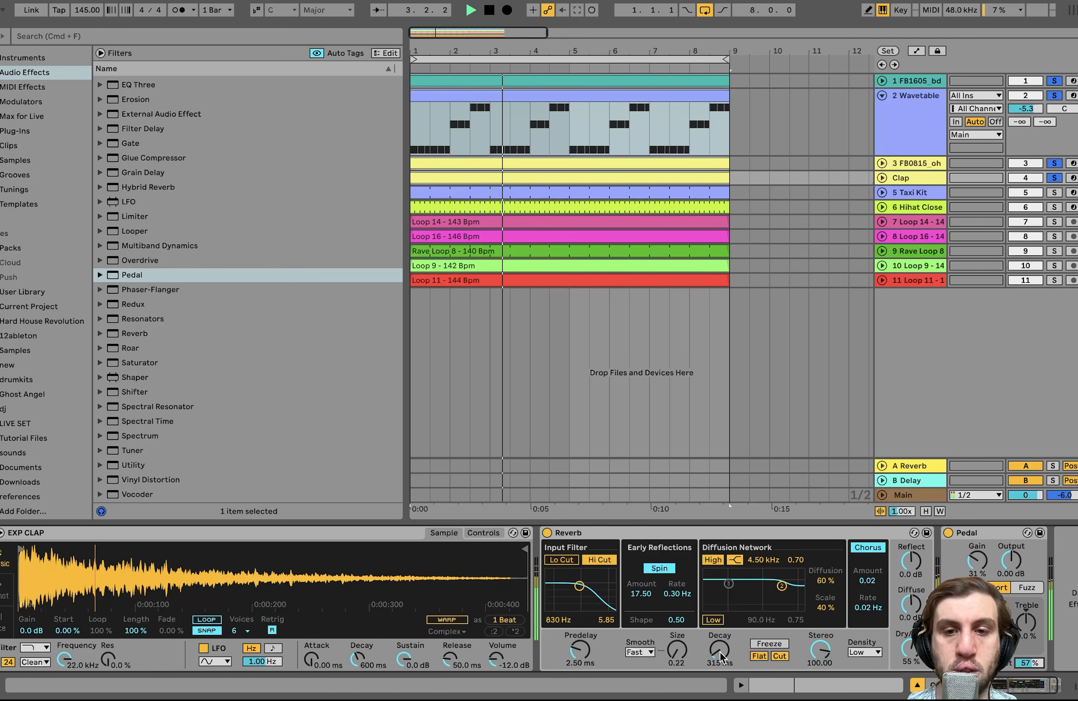
drag(719, 651, 720, 672)
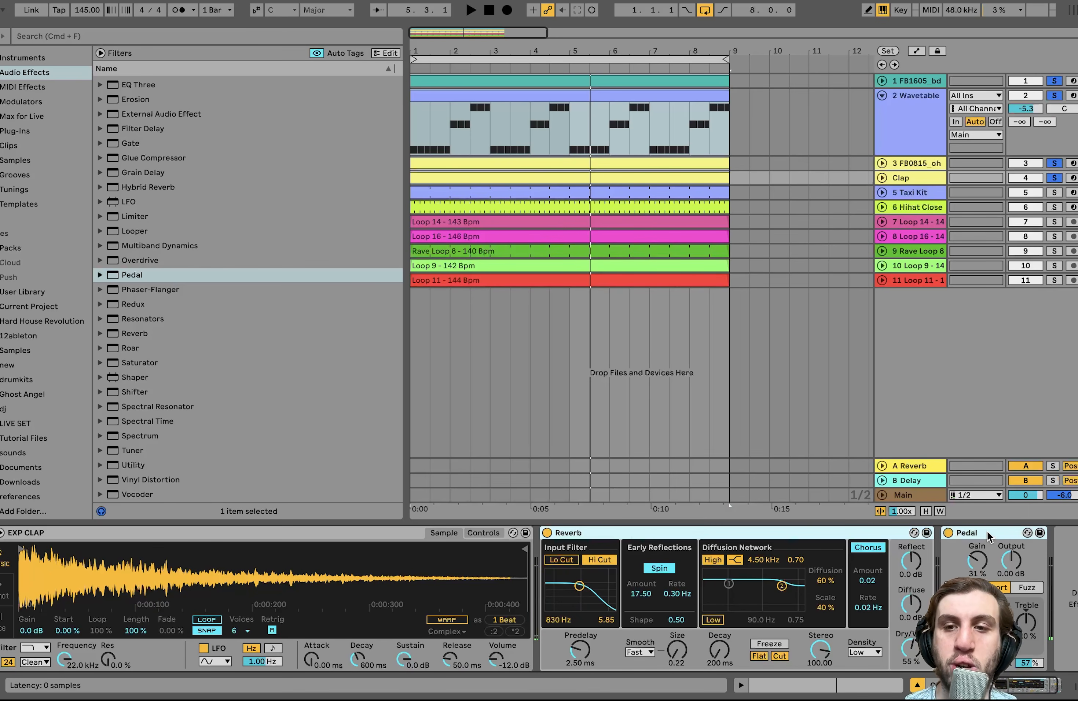
Delete the Reverb and Pedal from the Clap track, and play the soloed tracks without them
key(Delete)
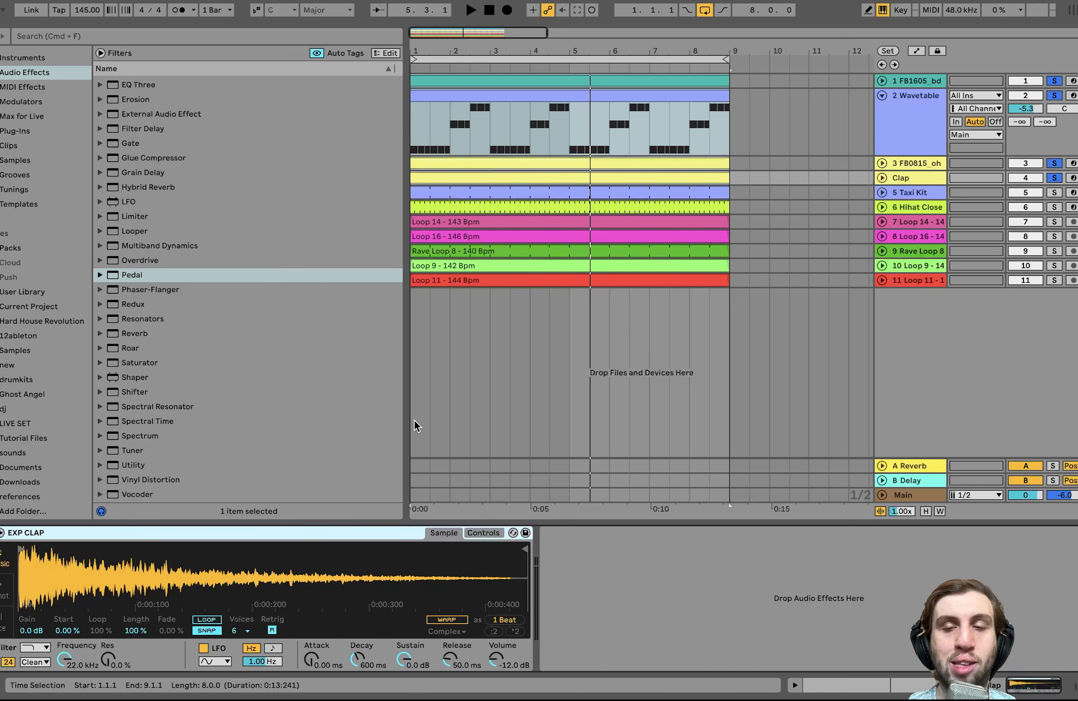
key(space)
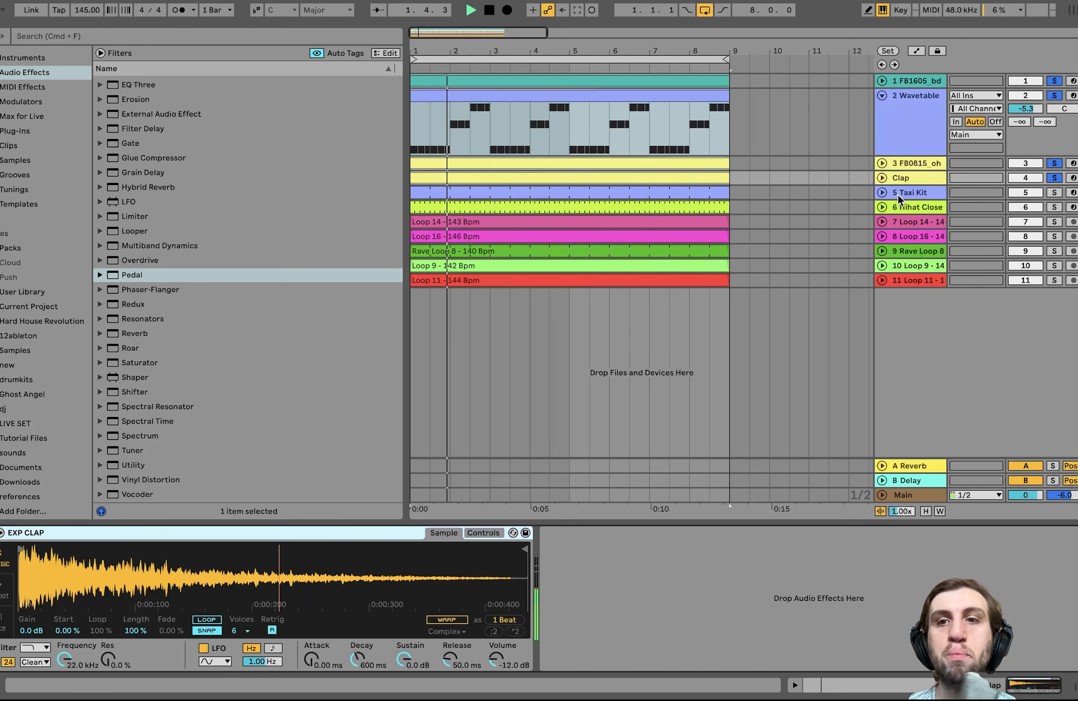
click(901, 165)
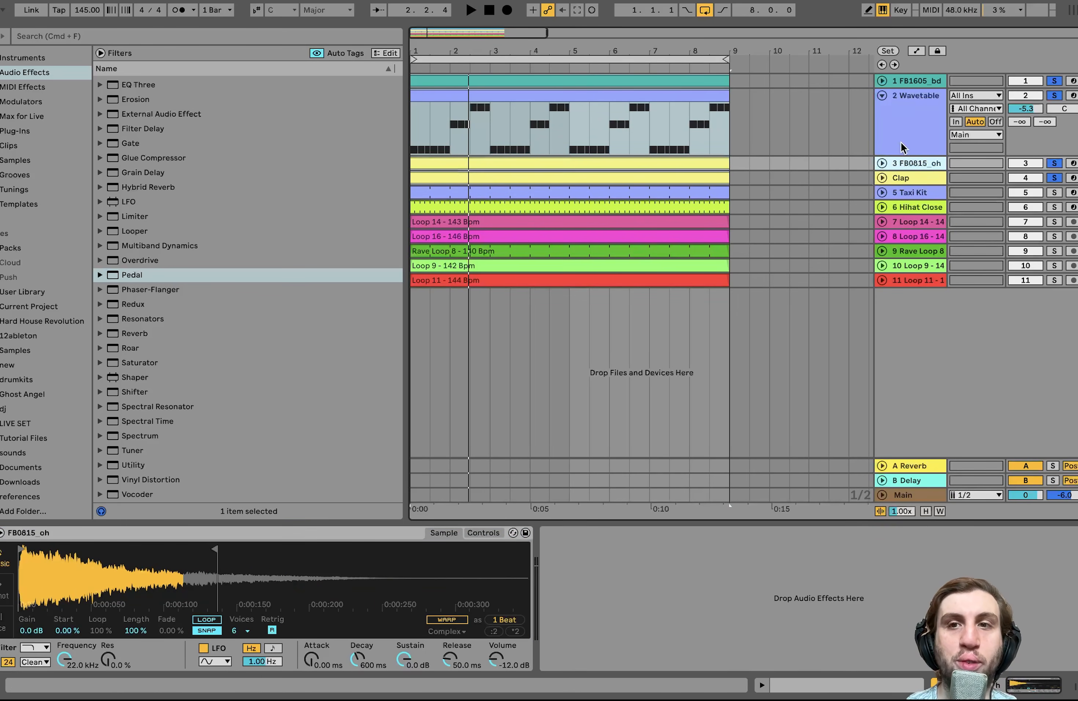
Go through the devices of the kick, Wavetable bass, FB0815_oh, Clap and Loop 14 tracks
click(903, 83)
click(906, 106)
click(916, 164)
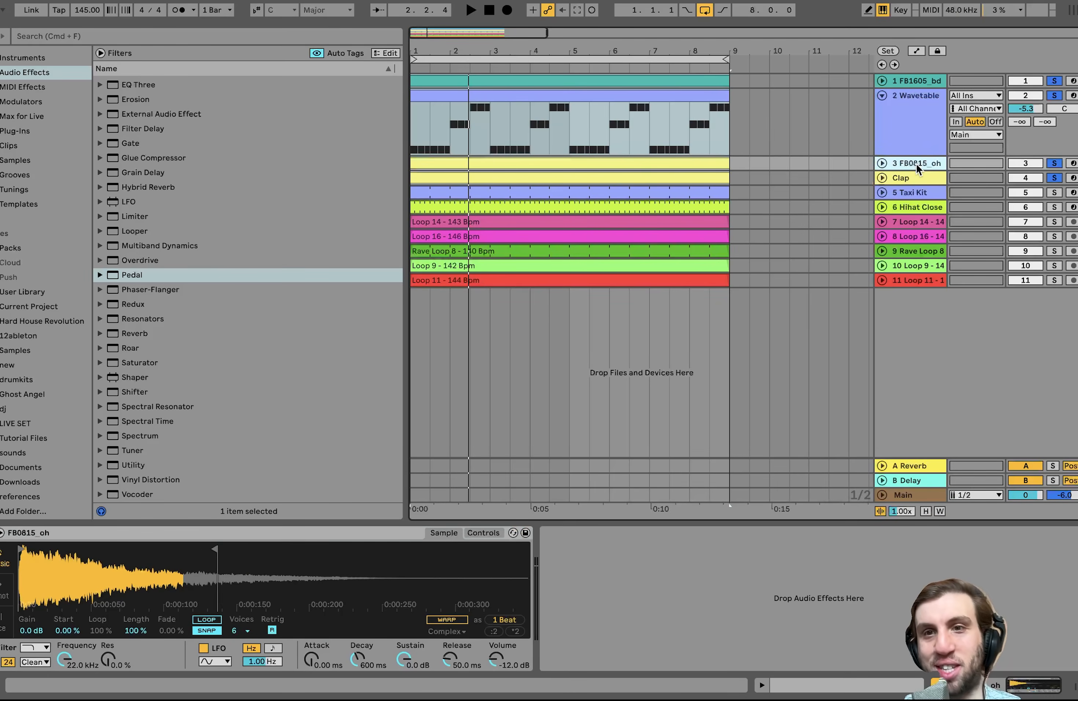
key(Down)
key(Down)
key(Up)
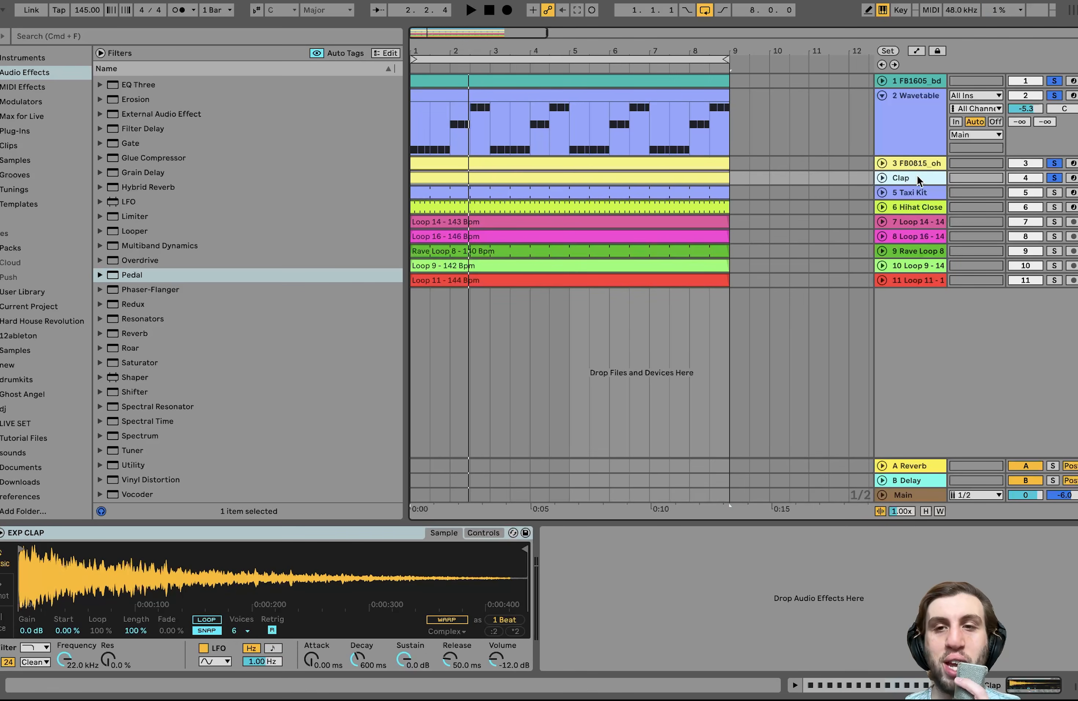
click(910, 222)
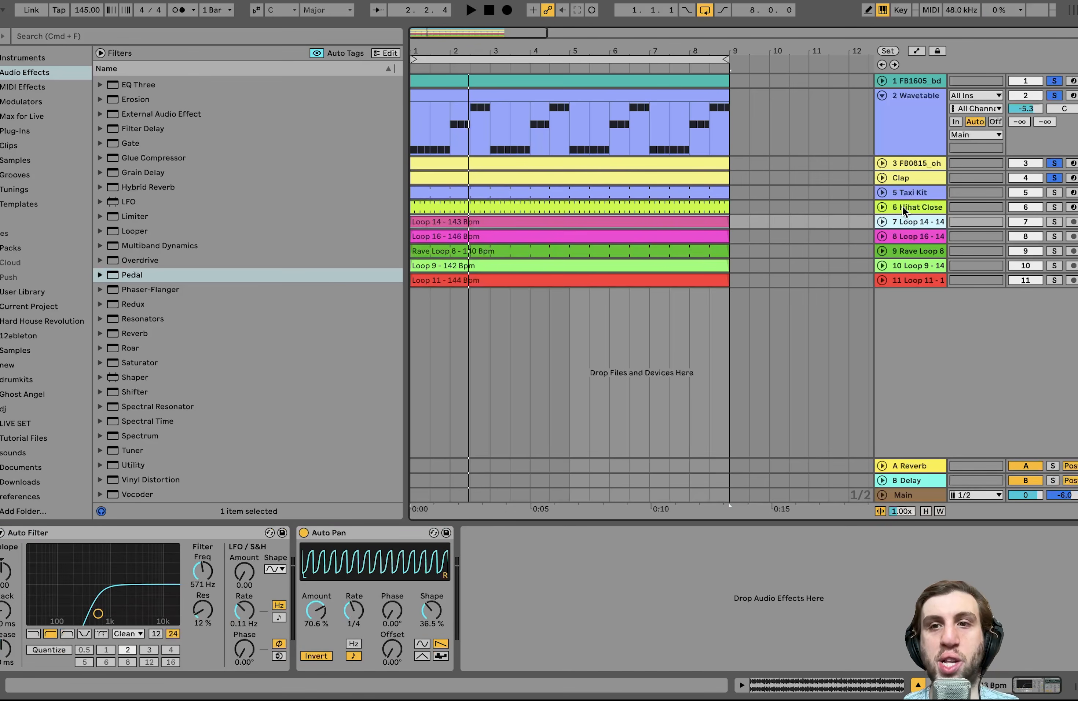
Add the Taxi Kit track to the soloed group, play the loop, and unfold the track in the arrangement
click(903, 191)
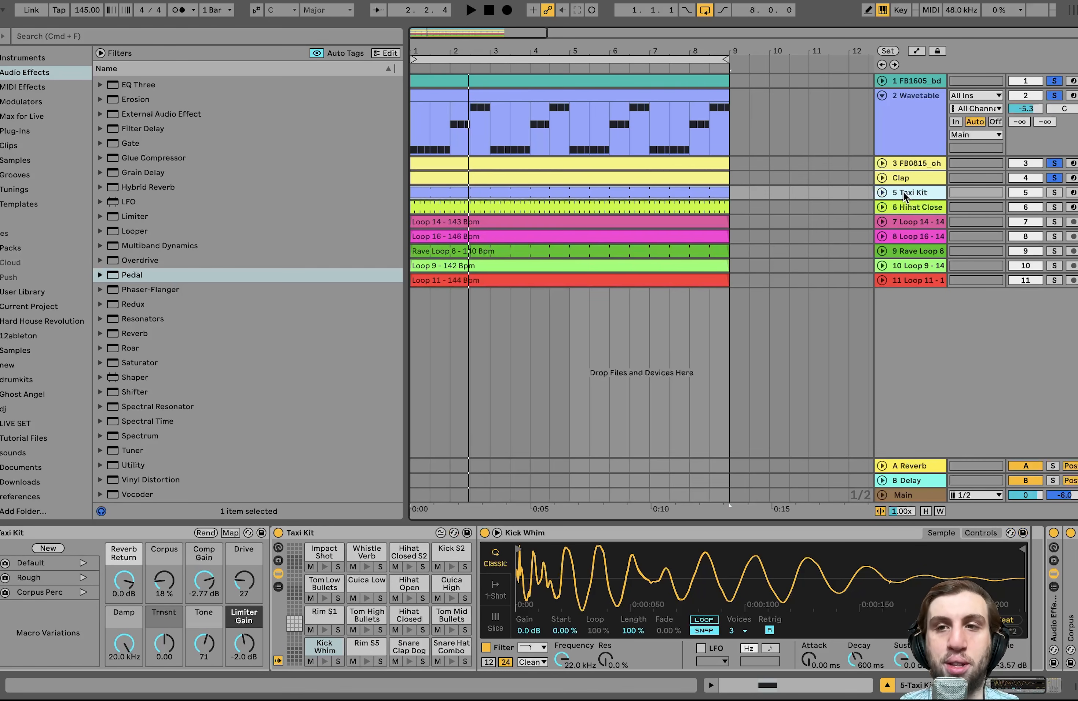
click(1053, 193)
key(space)
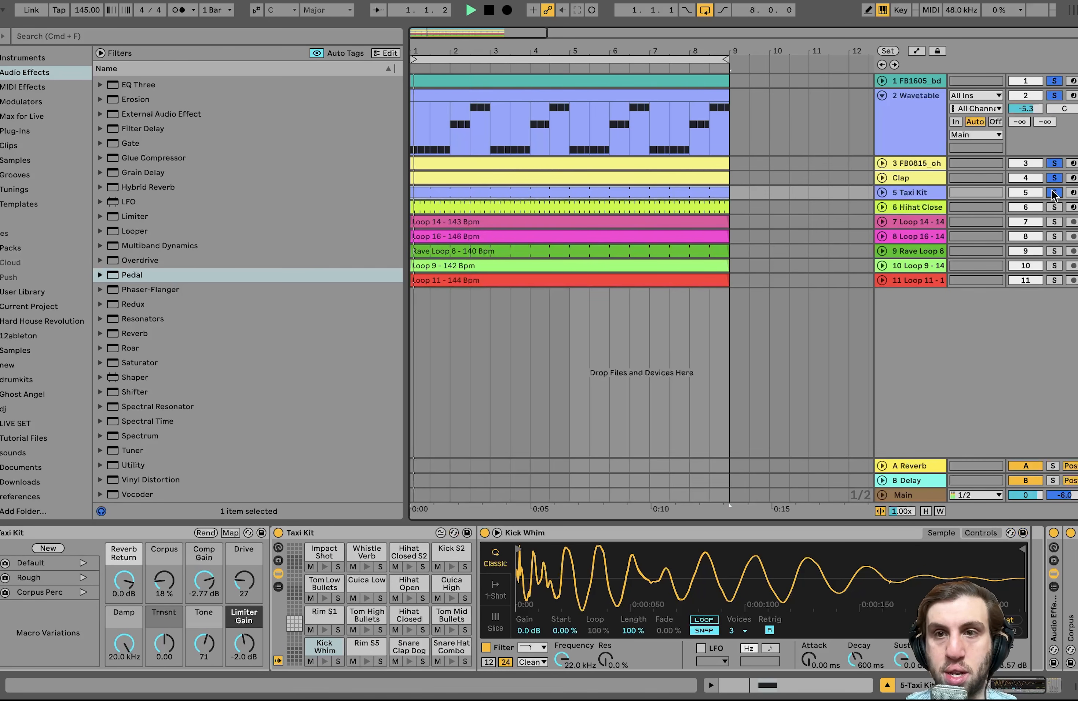
click(918, 192)
click(882, 193)
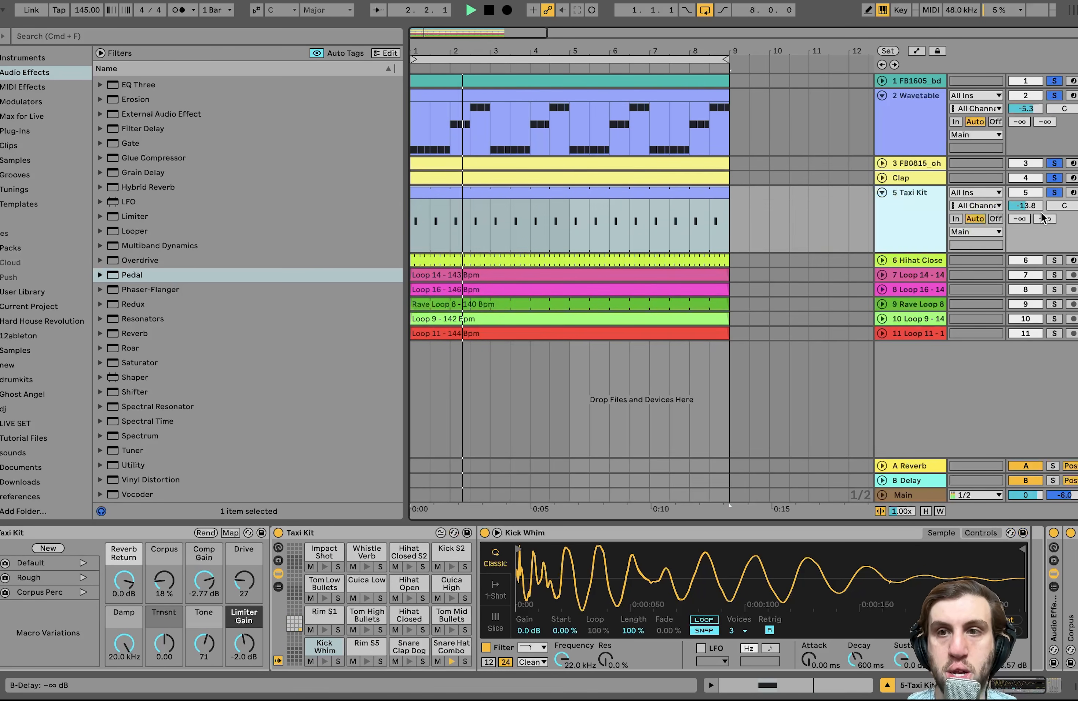
Set the Taxi Kit track's volume to -10.9 dB and look through its device chain
drag(1038, 209, 1038, 198)
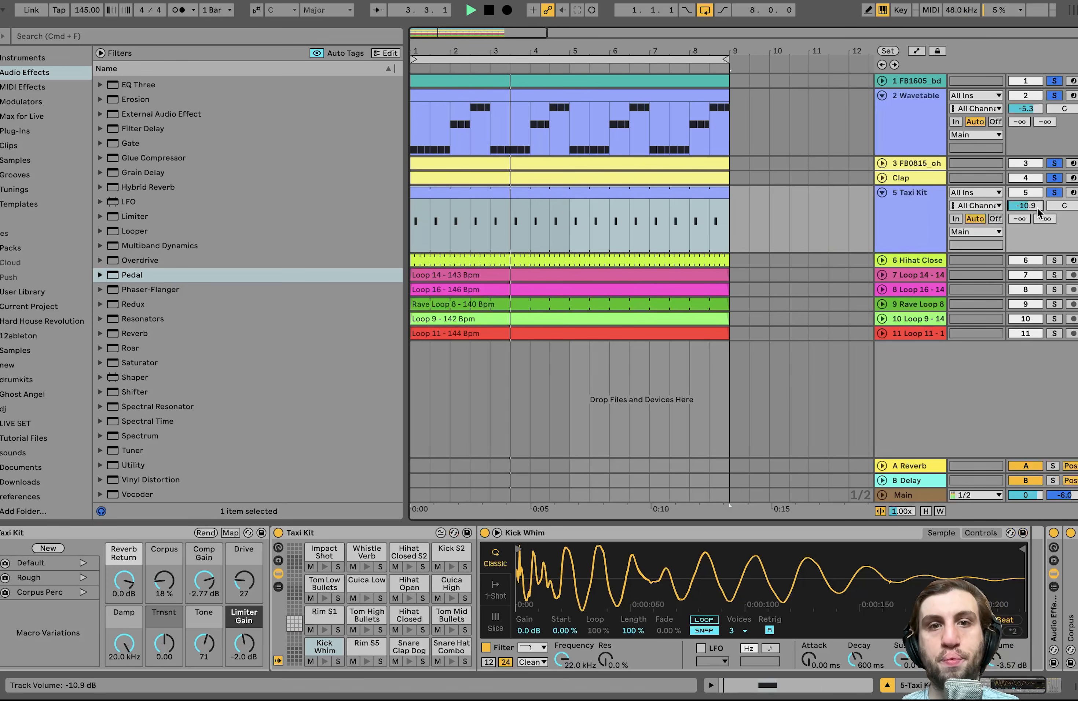
click(937, 218)
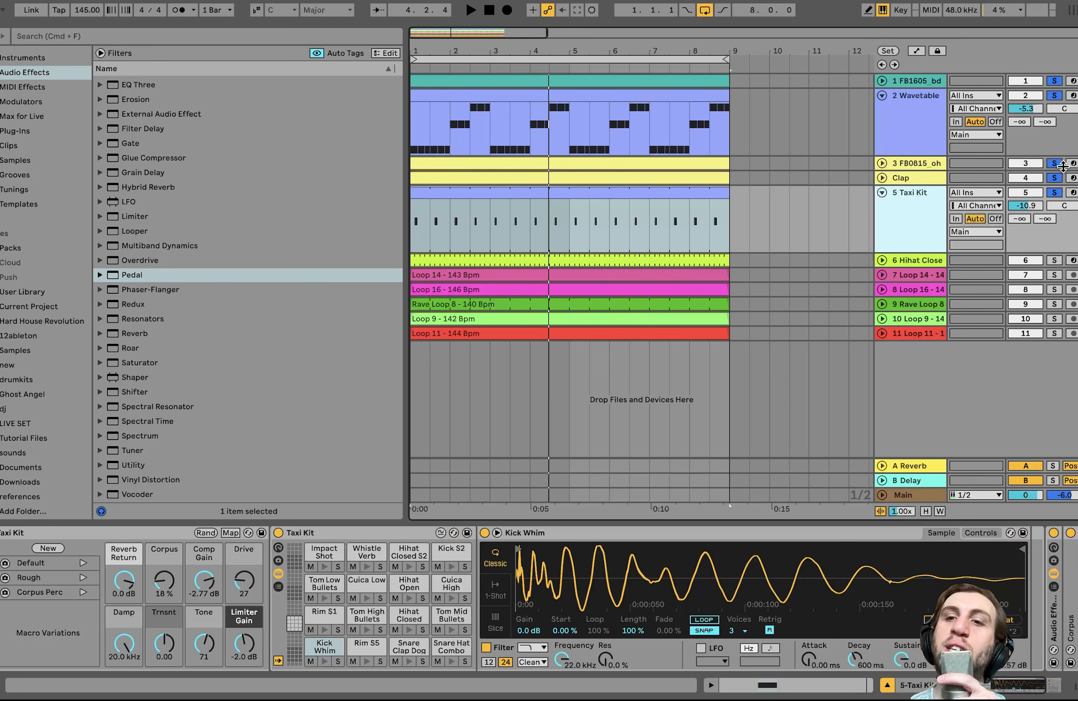
scroll(930, 597, right, 4)
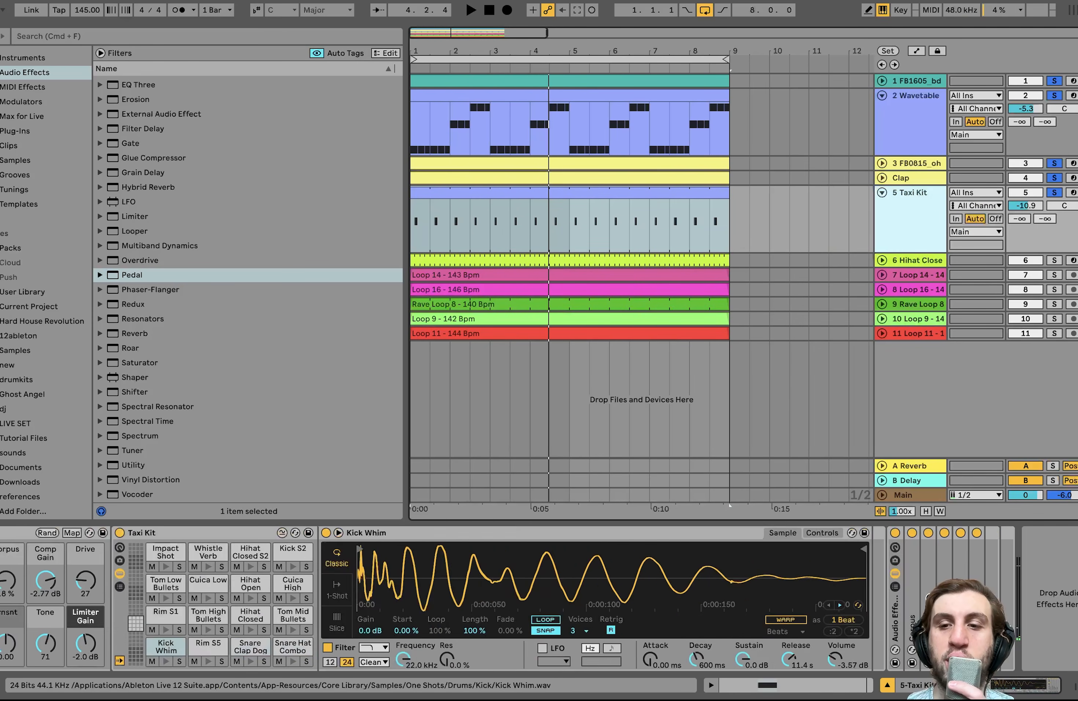
scroll(546, 596, left, 4)
Audition the Taxi Kit track soloed on its own, and select the first half bar of its clip, from 1.1.1 to 1.3.1
click(1054, 192)
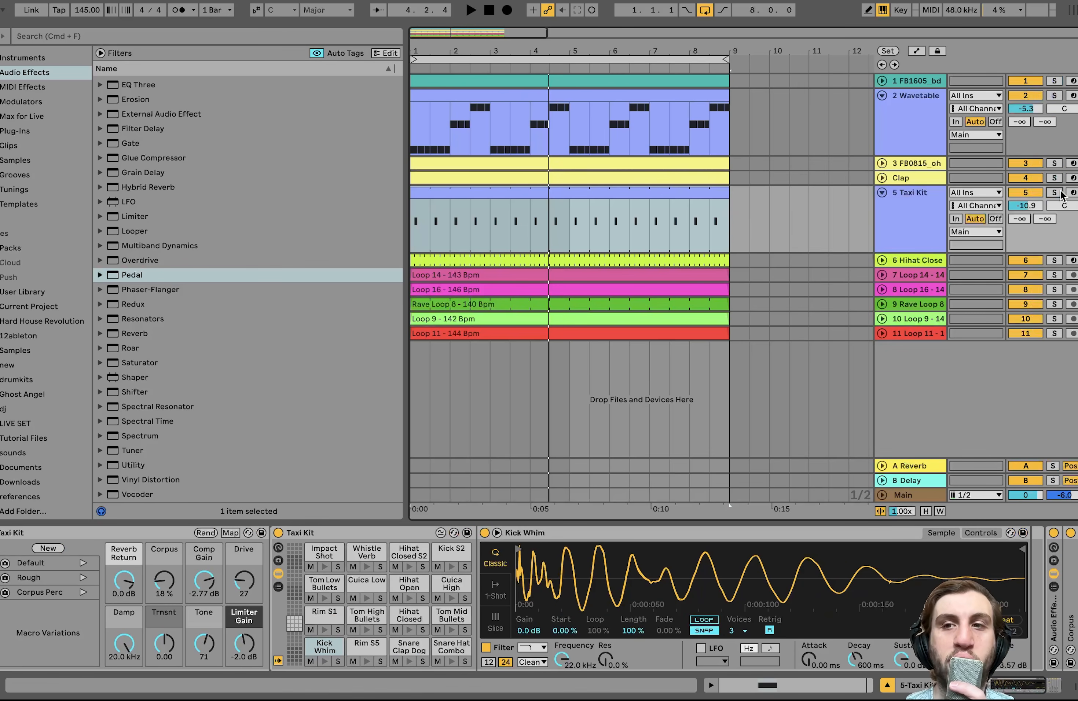
key(space)
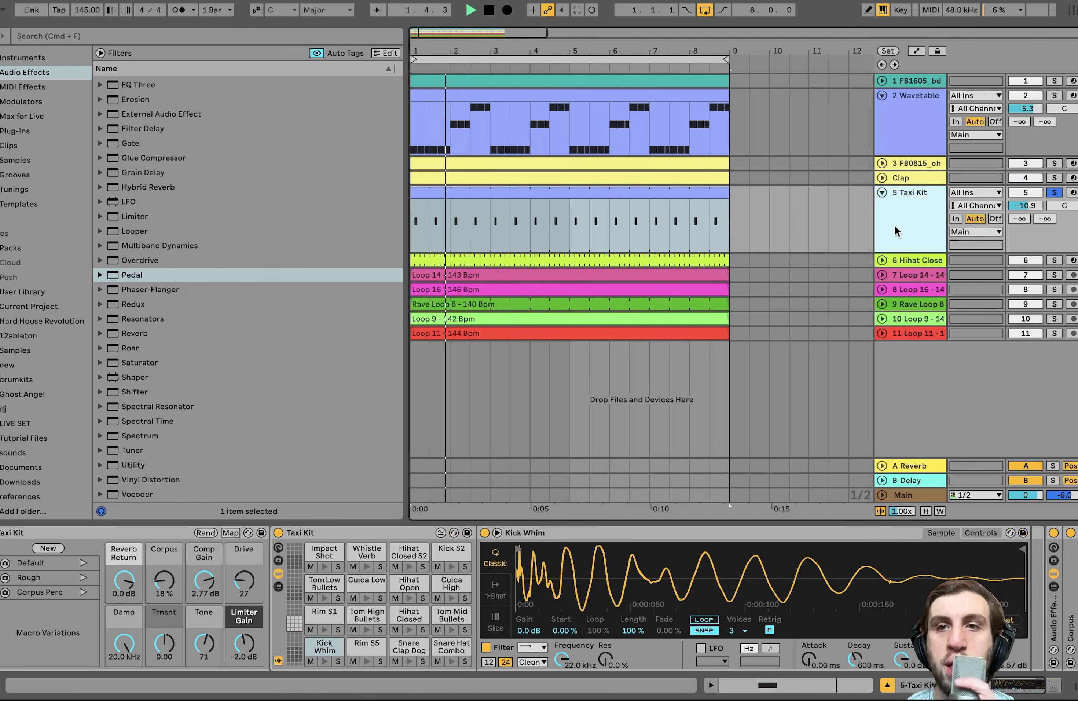
key(space)
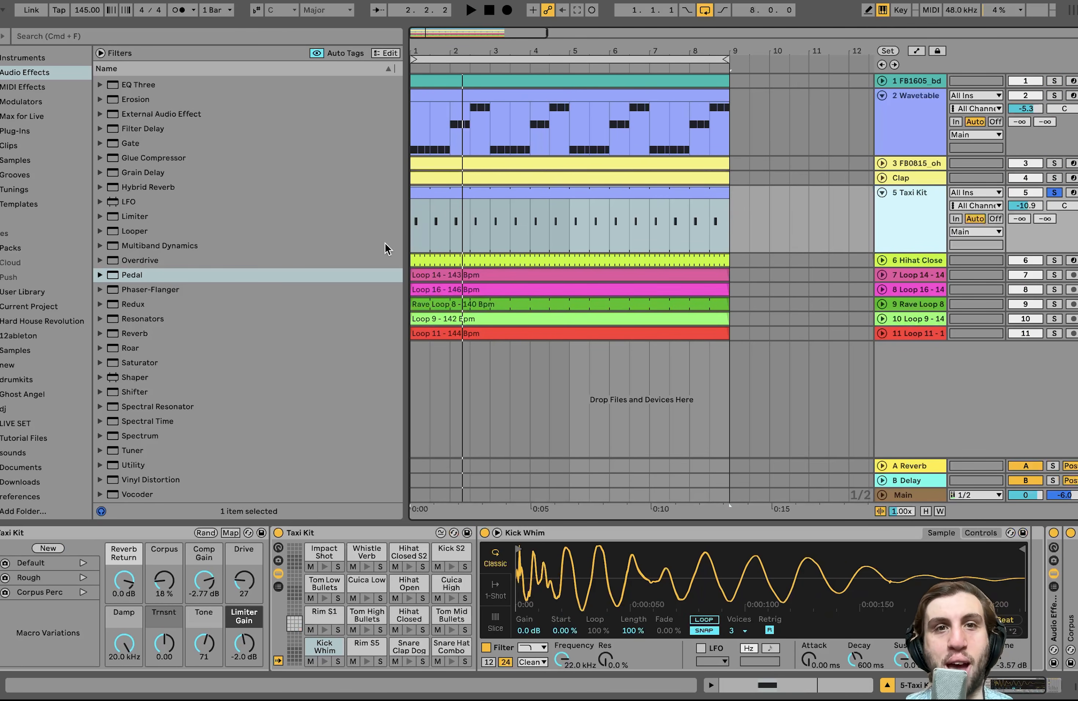
scroll(429, 219, up, 5)
scroll(437, 223, left, 2)
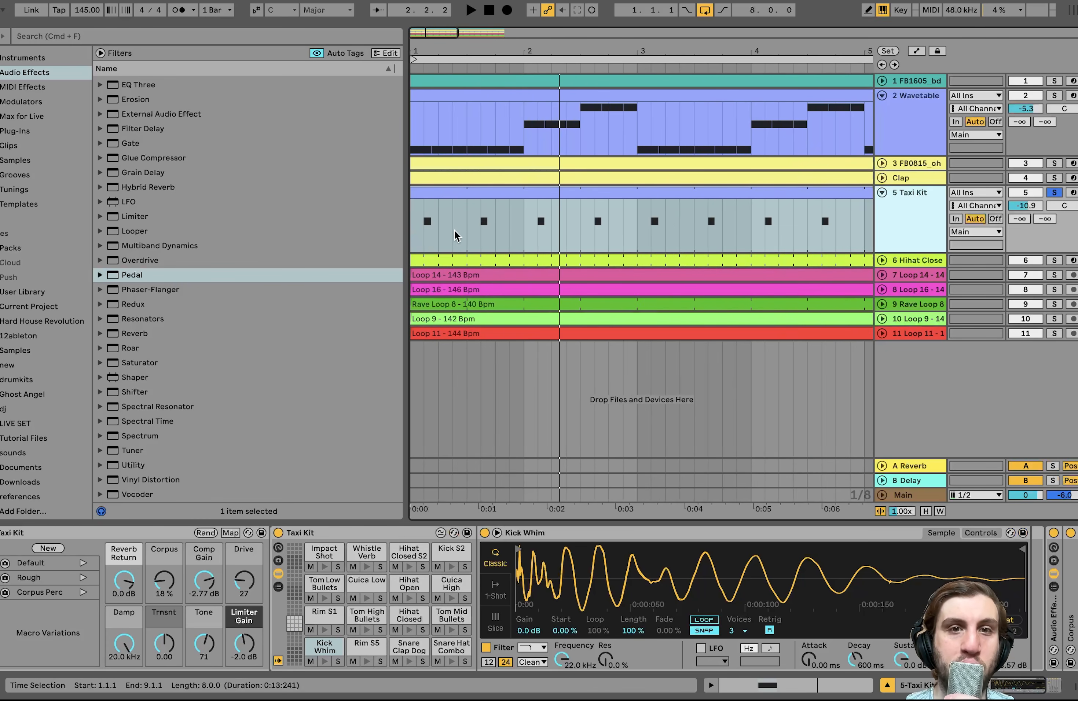
drag(465, 238, 369, 238)
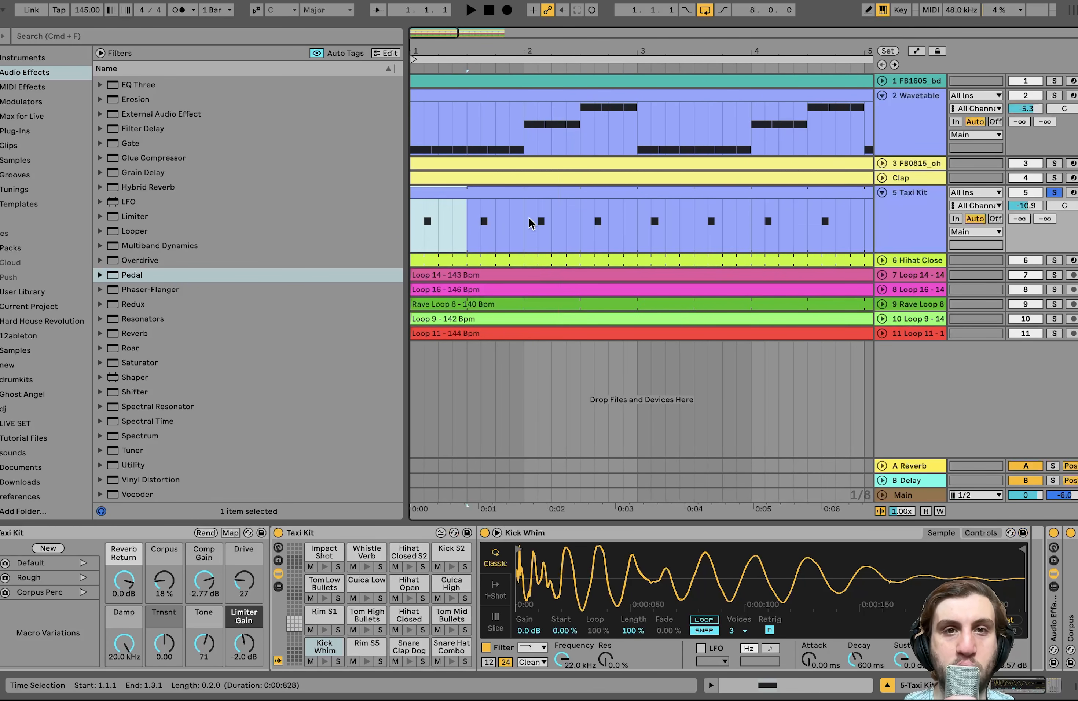
scroll(529, 217, down, 3)
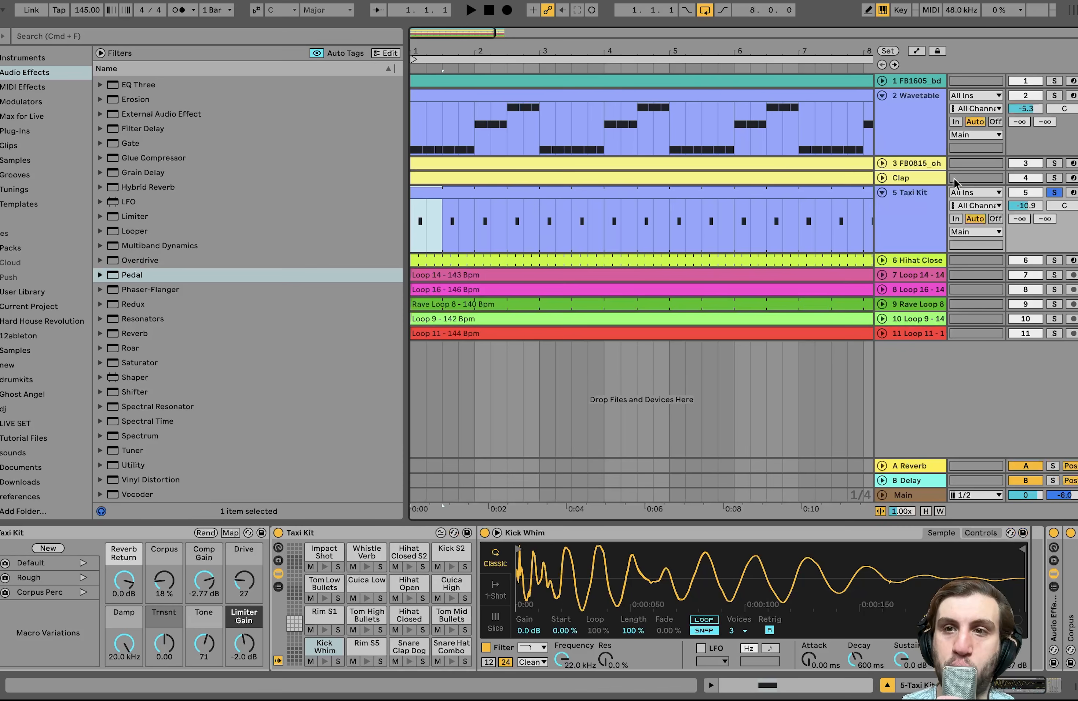
Solo the Clap, FB0815_oh, Wavetable and FB1605_bd tracks together with Taxi Kit and play the loop
click(1054, 178)
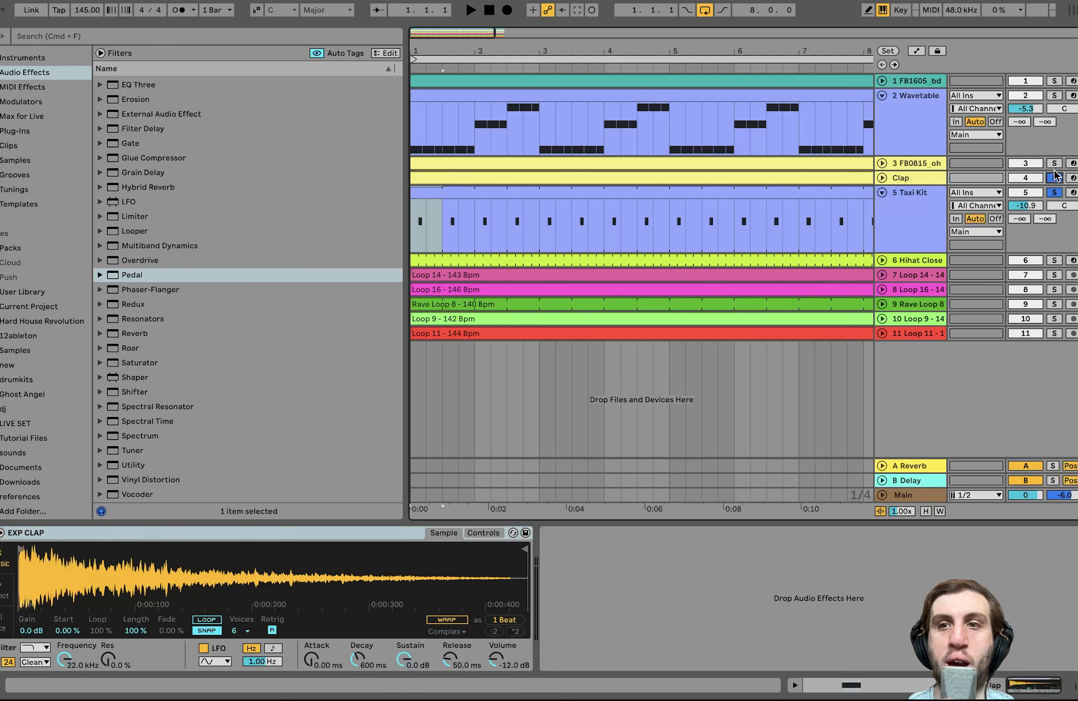
click(1054, 164)
click(1054, 95)
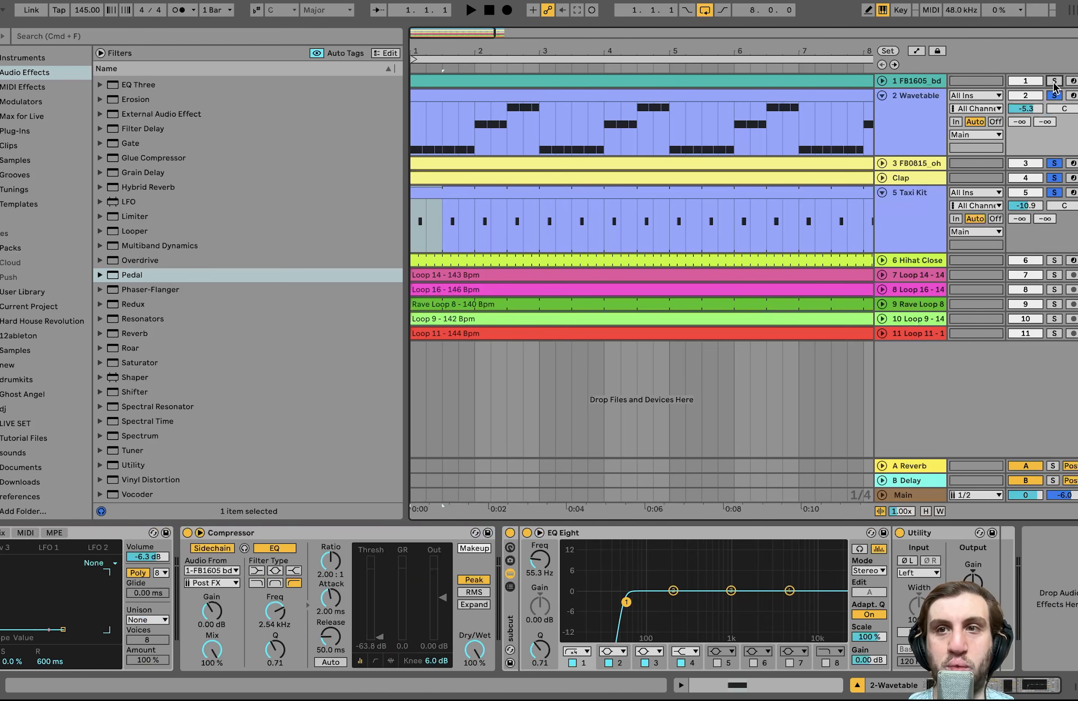
click(1054, 81)
click(904, 237)
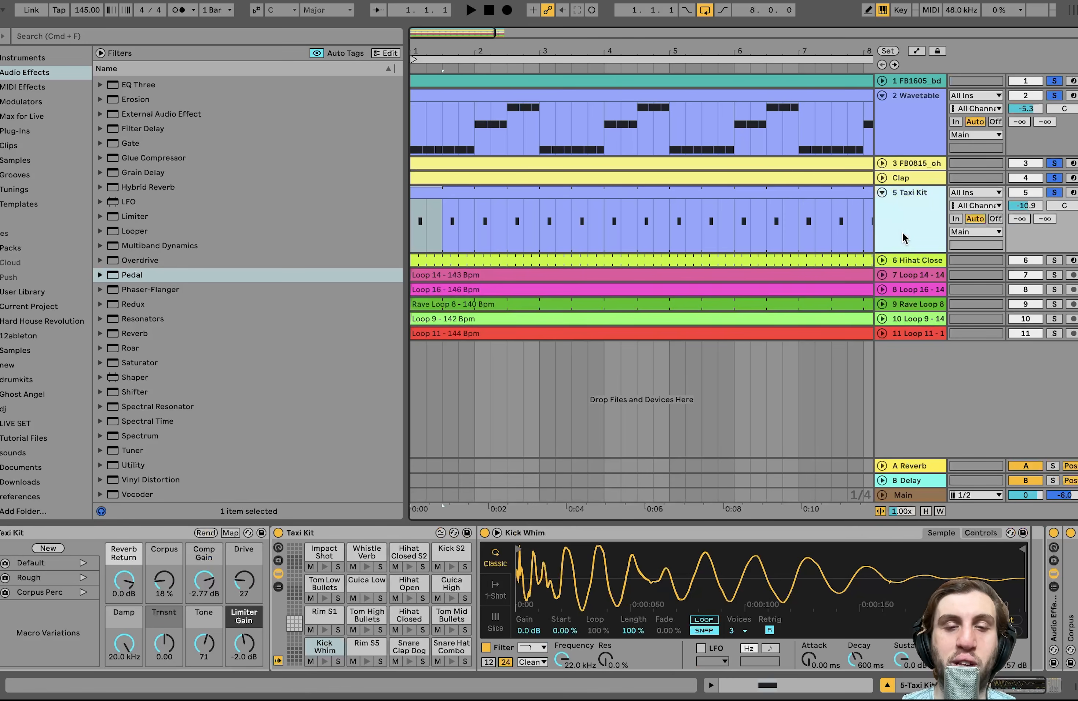
key(space)
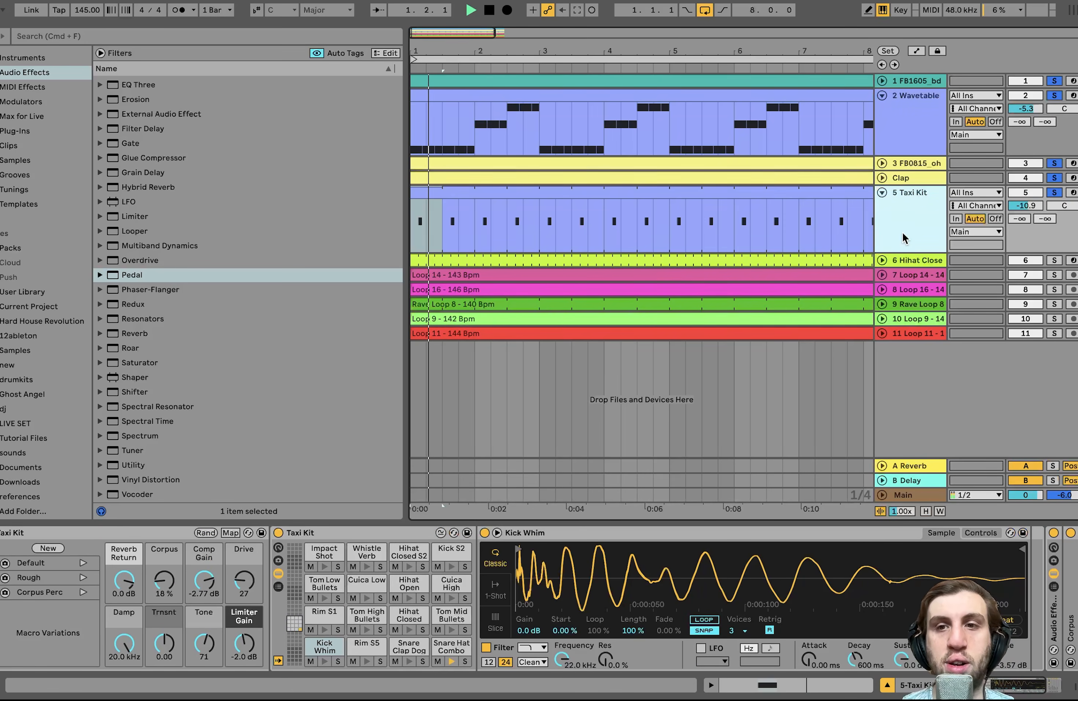
scroll(681, 209, down, 5)
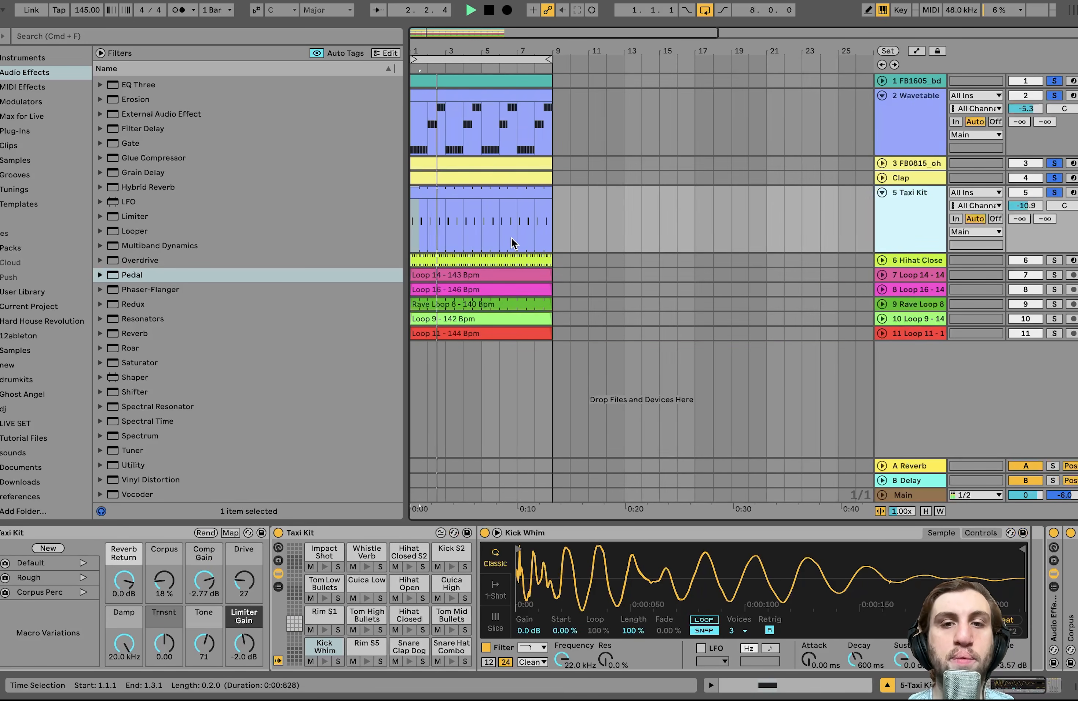
key(plus)
key(plus)
key(plus)
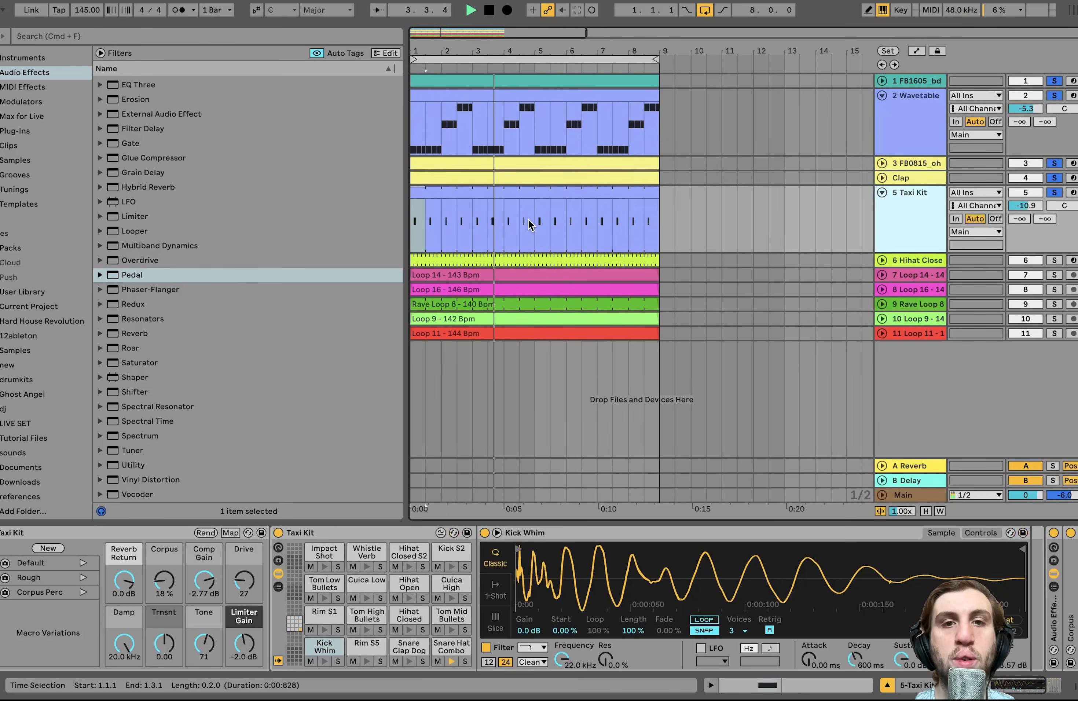
key(plus)
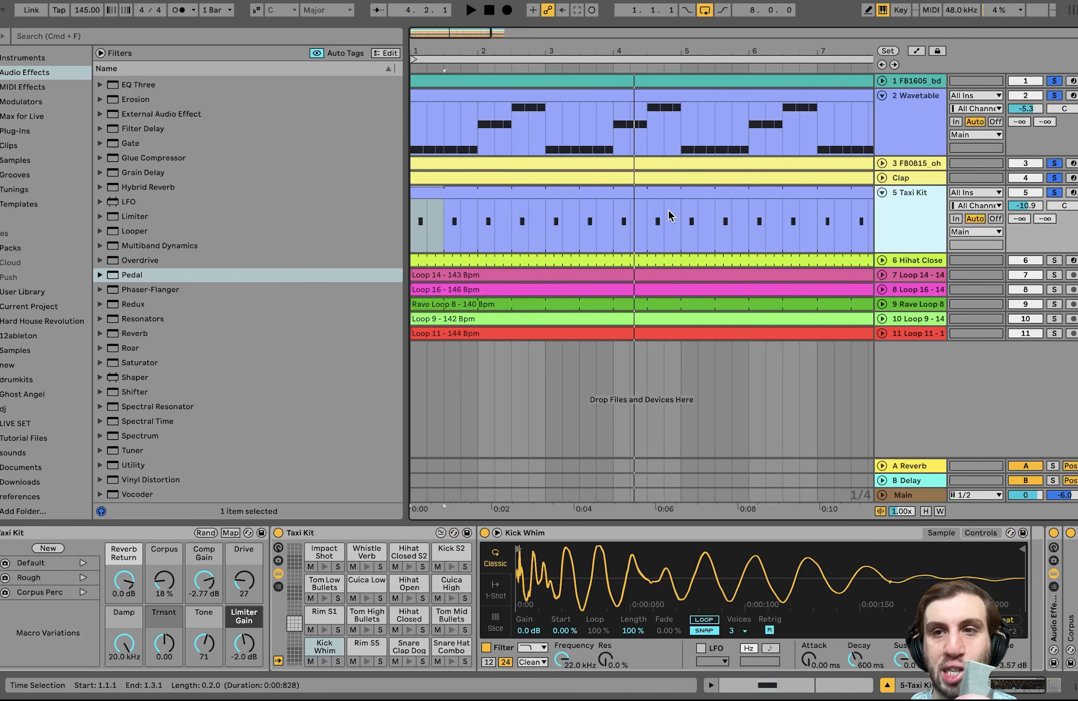
Play the loop with Taxi Kit left out of the soloed group, and bring it back in during playback
click(1054, 193)
key(space)
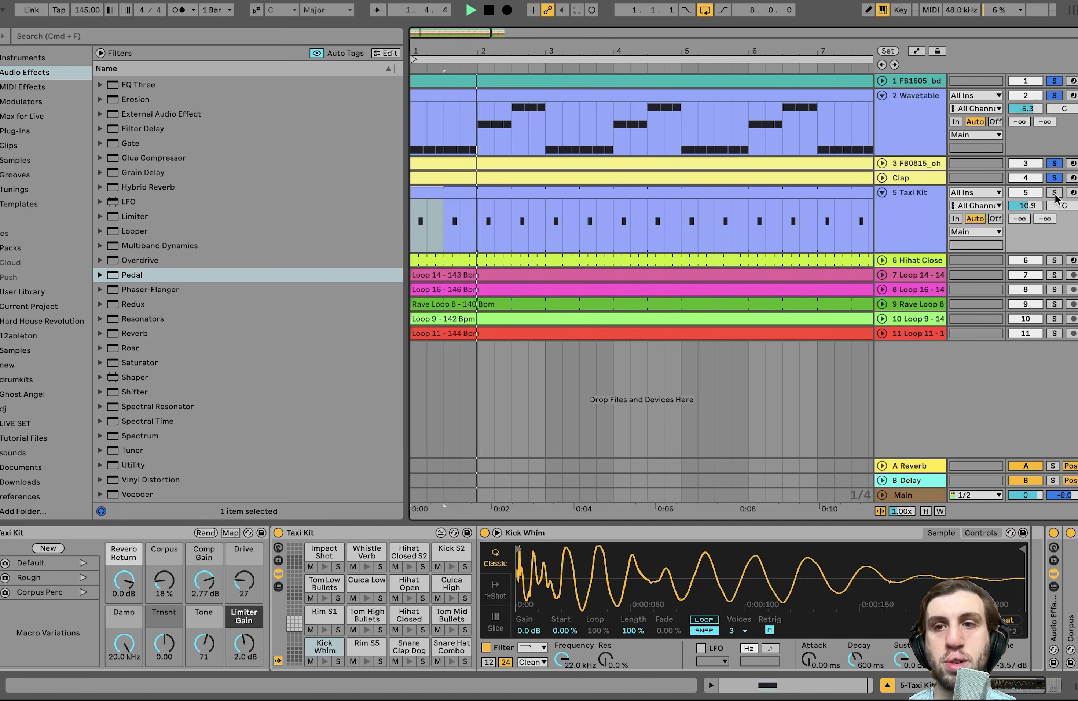
click(916, 197)
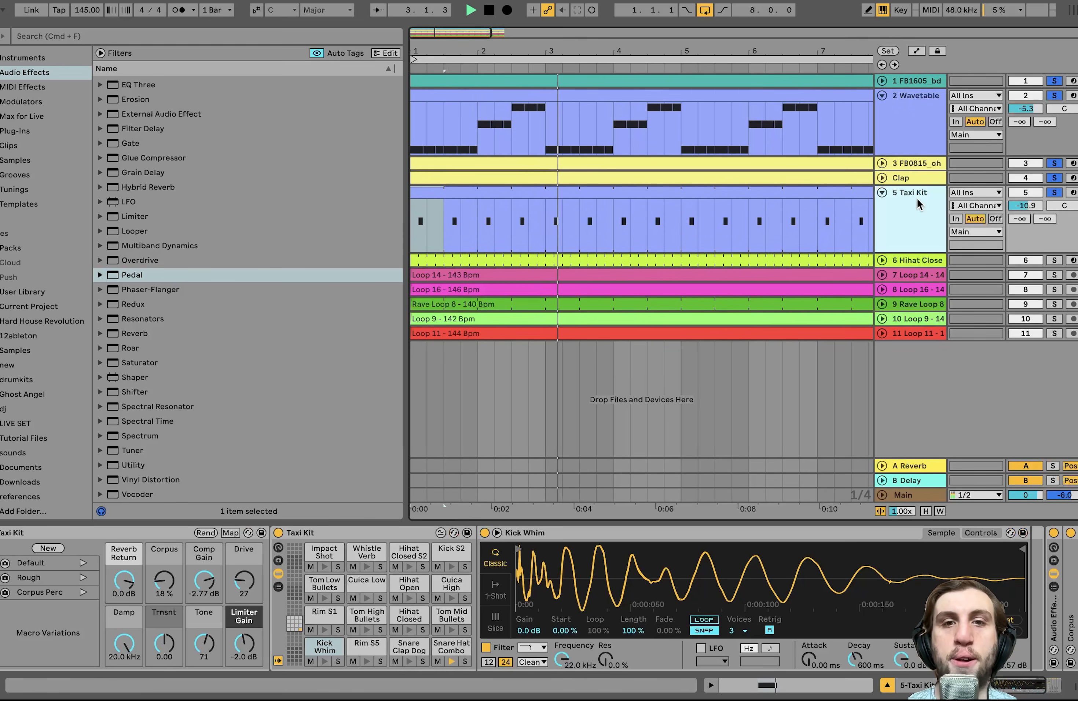
key(space)
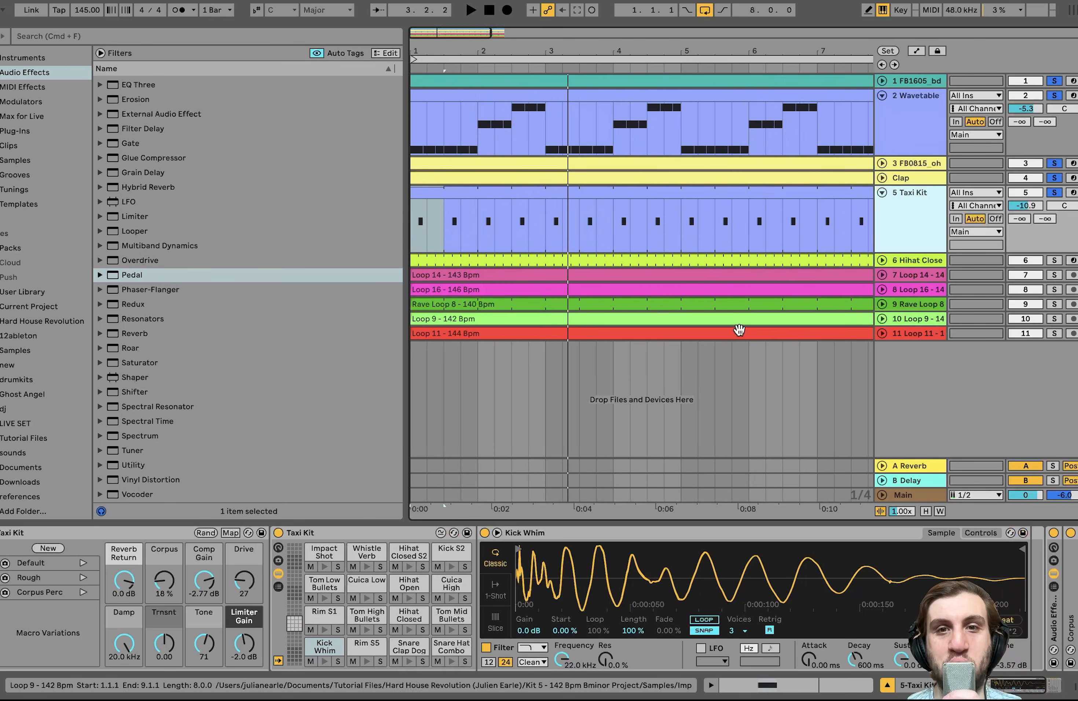
Add the closed hi-hat track to the soloed group, play the loop, and unfold the track in the arrangement
scroll(472, 272, down, 2)
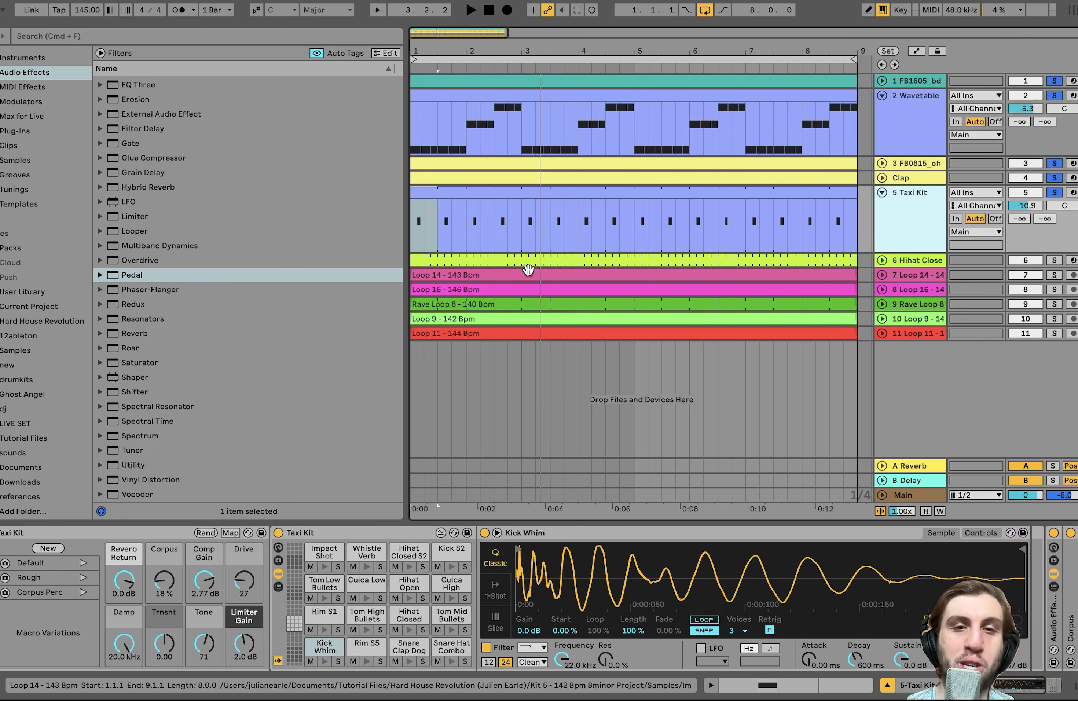
scroll(529, 269, down, 8)
scroll(417, 234, up, 5)
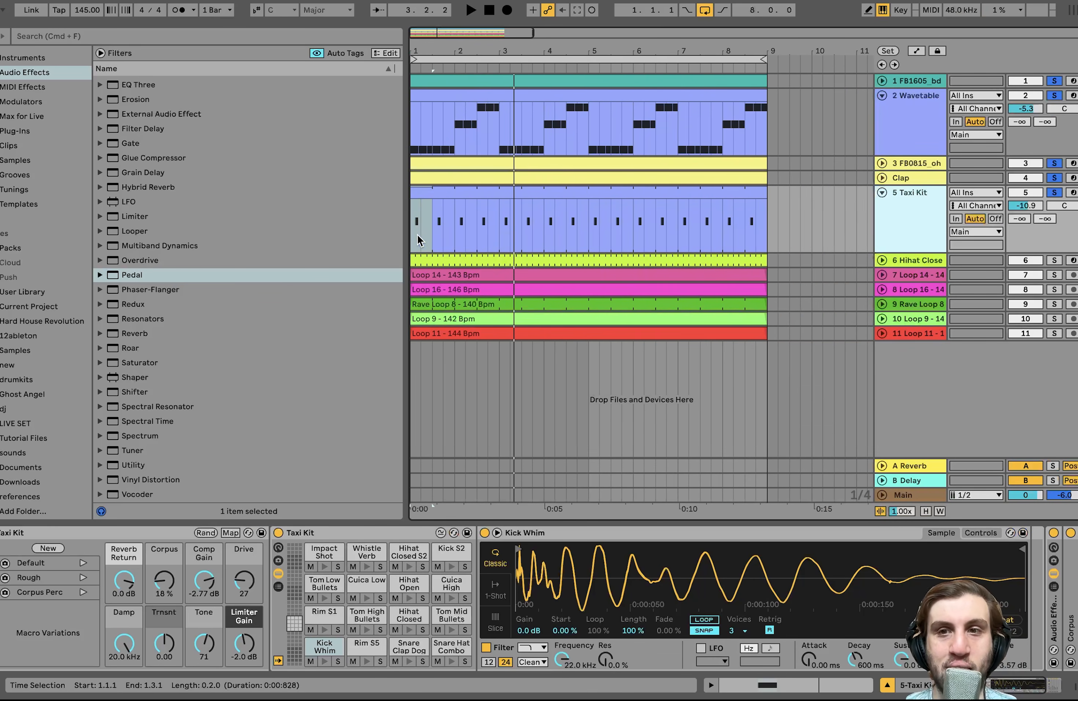
click(1054, 261)
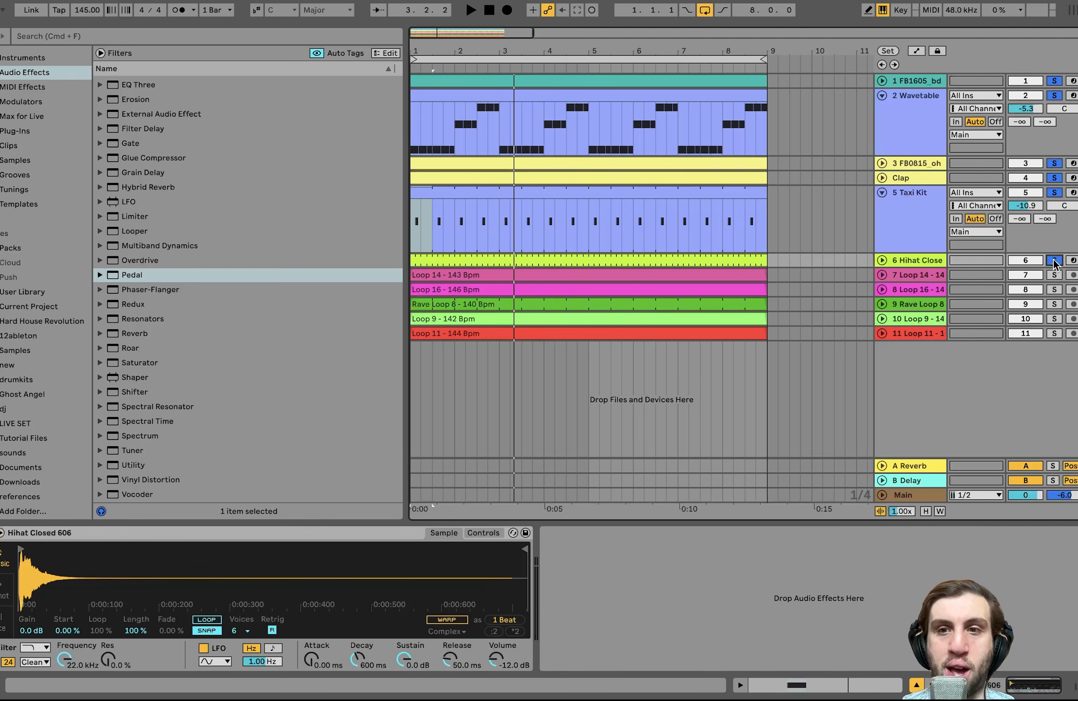
key(space)
double_click(912, 264)
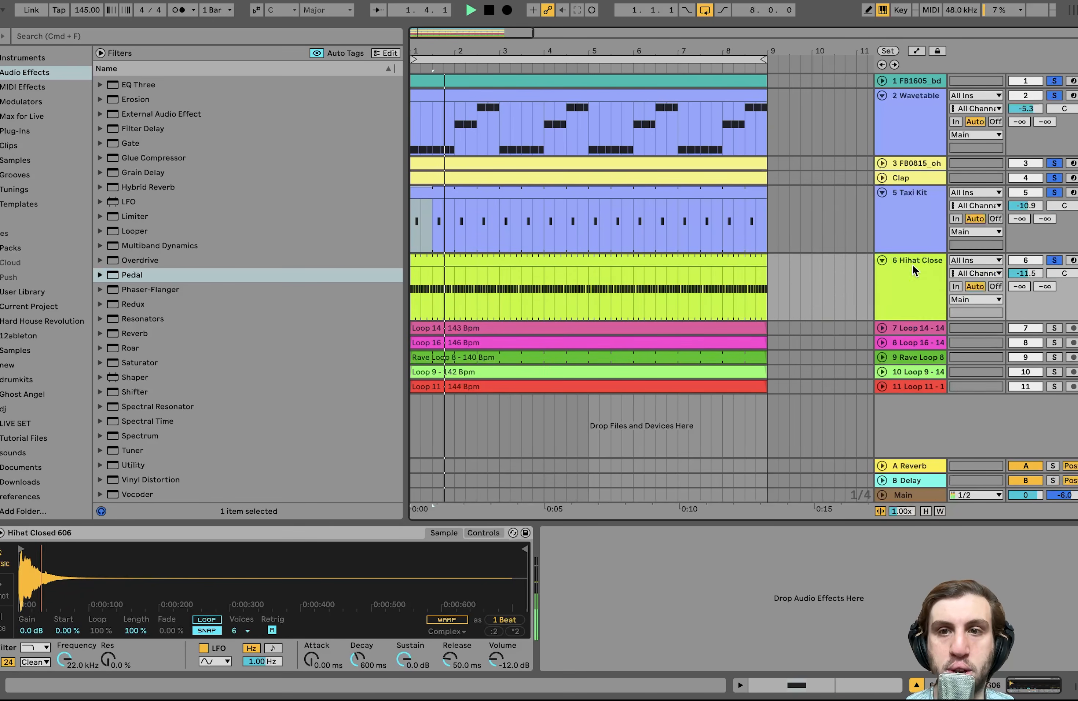
Quantize the second G#2 note in the closed hi-hat clip to the grid, listen to the loop, and undo the quantization
double_click(588, 260)
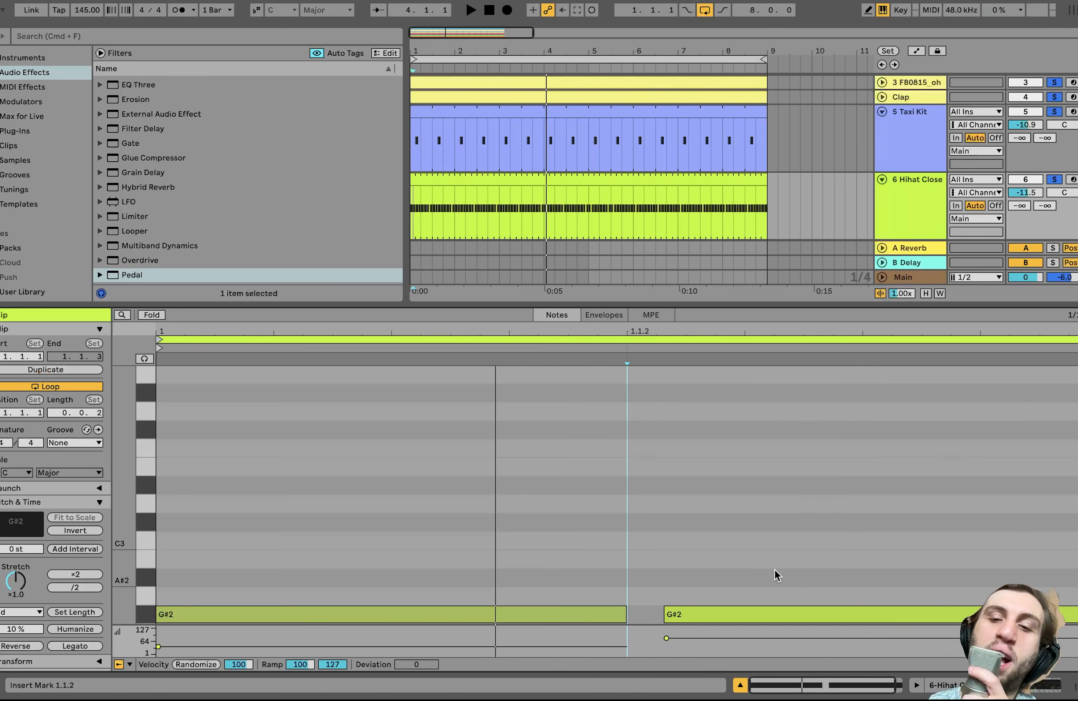
click(787, 615)
key(super+u)
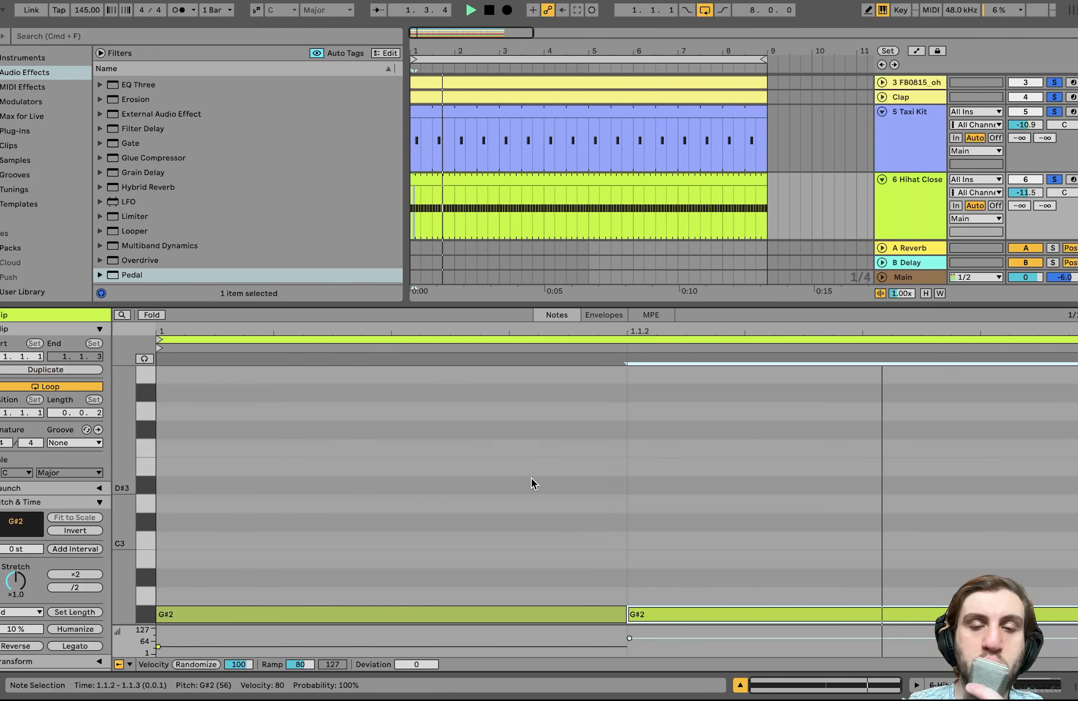
key(super+z)
key(space)
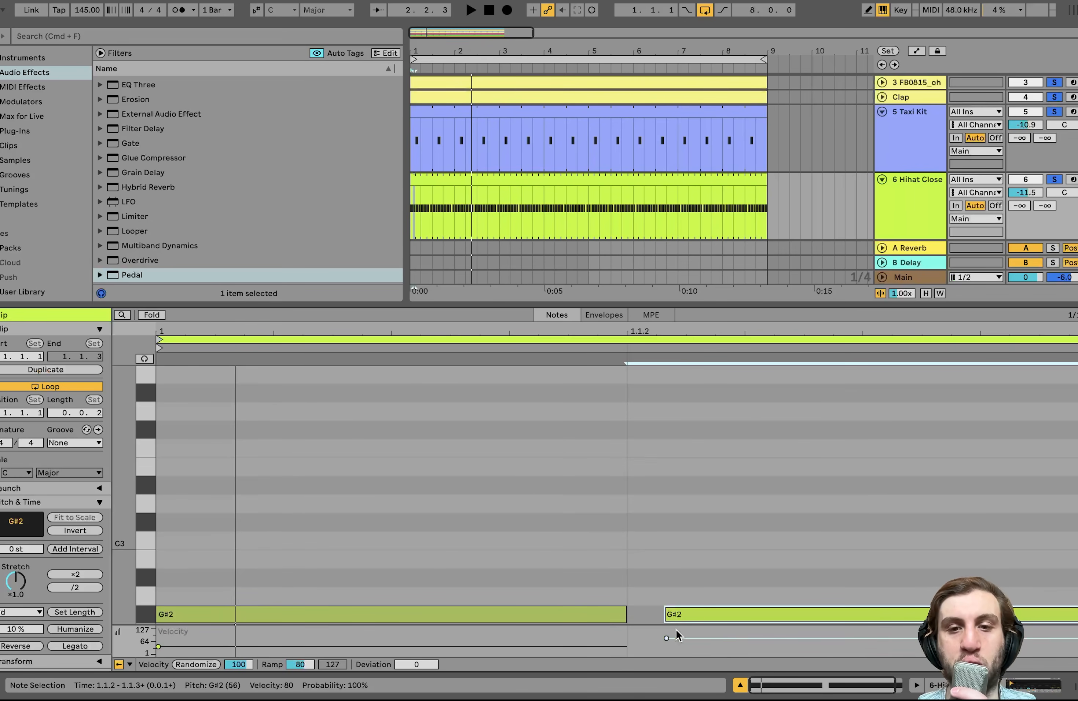
Play the soloed loop with the original off-grid hi-hat timing and show the closed hi-hat track's devices
key(space)
click(912, 196)
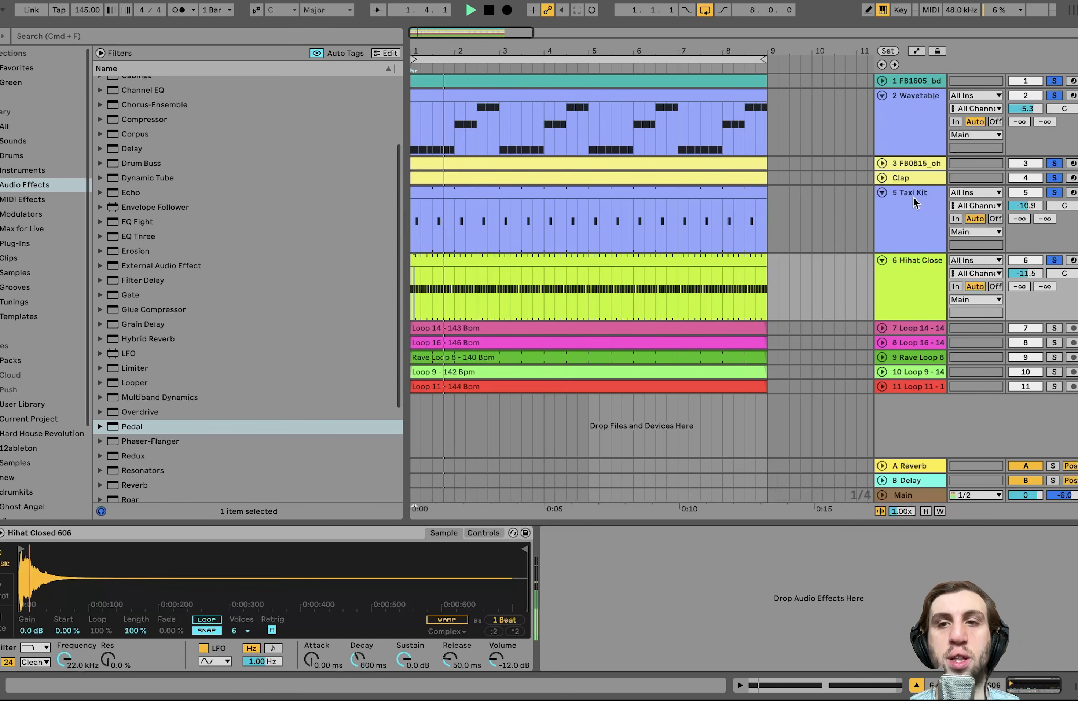
click(923, 311)
key(space)
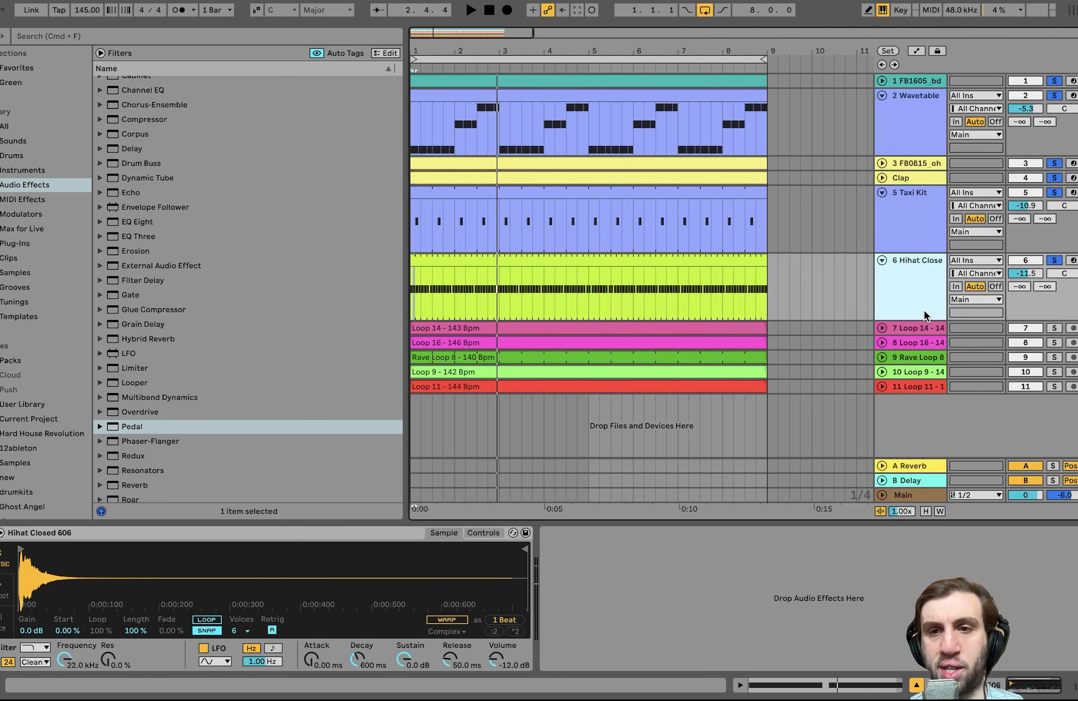
Add the Loop 14, Loop 16, Rave Loop 8, Loop 9 and Loop 11 tracks to the soloed group and play the loop
click(1053, 328)
click(1054, 344)
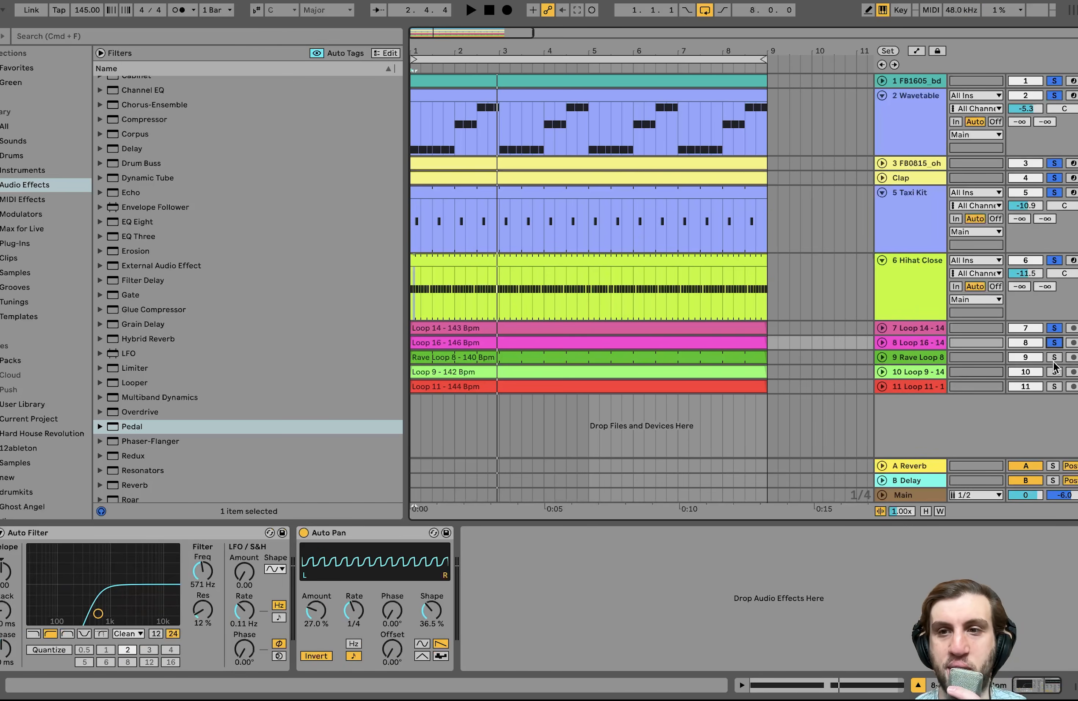
click(1053, 358)
click(1055, 373)
click(1054, 386)
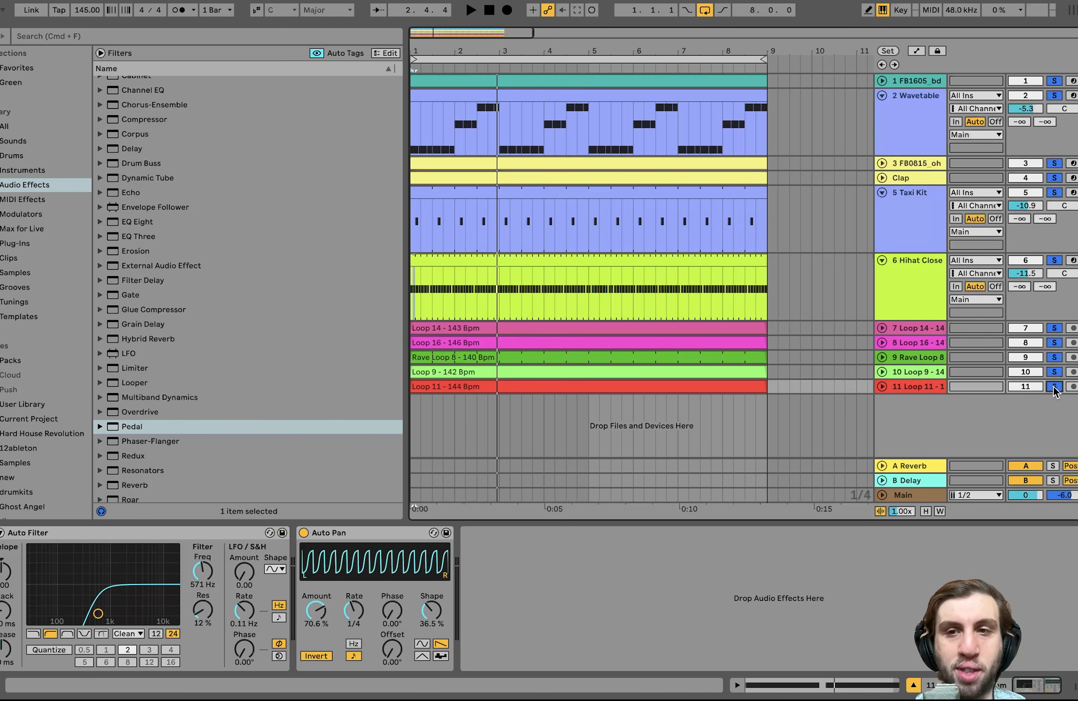
key(space)
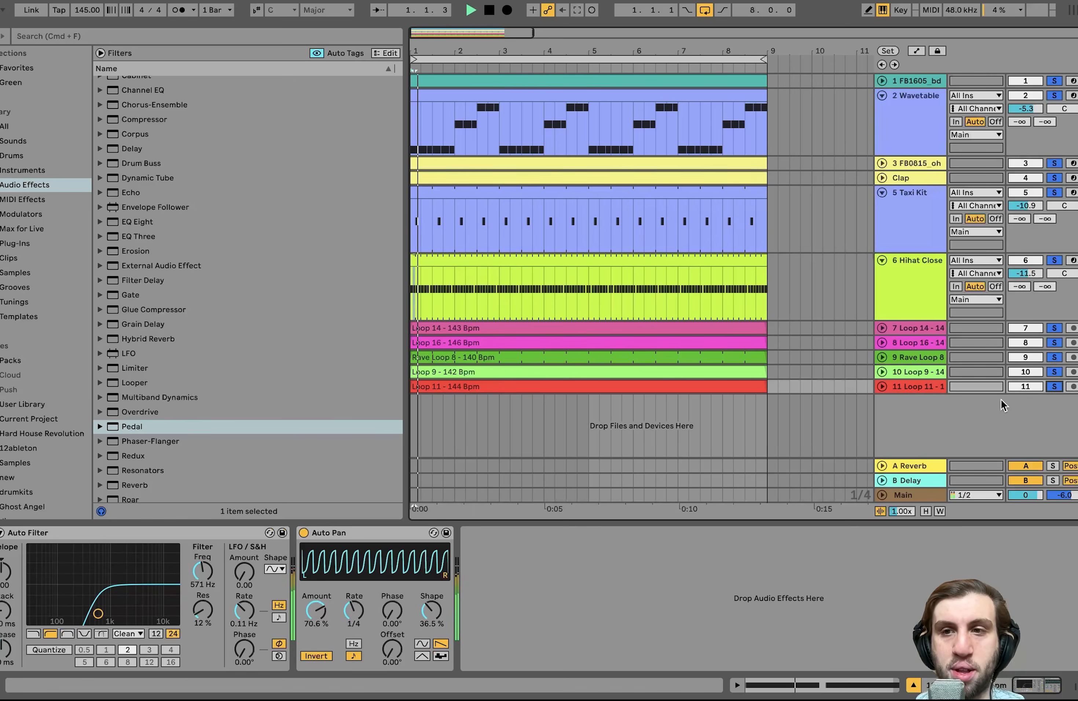
Audition only the five loop tracks soloed together, unfold them in the arrangement, and select the Loop 14 clip
shift+click(908, 326)
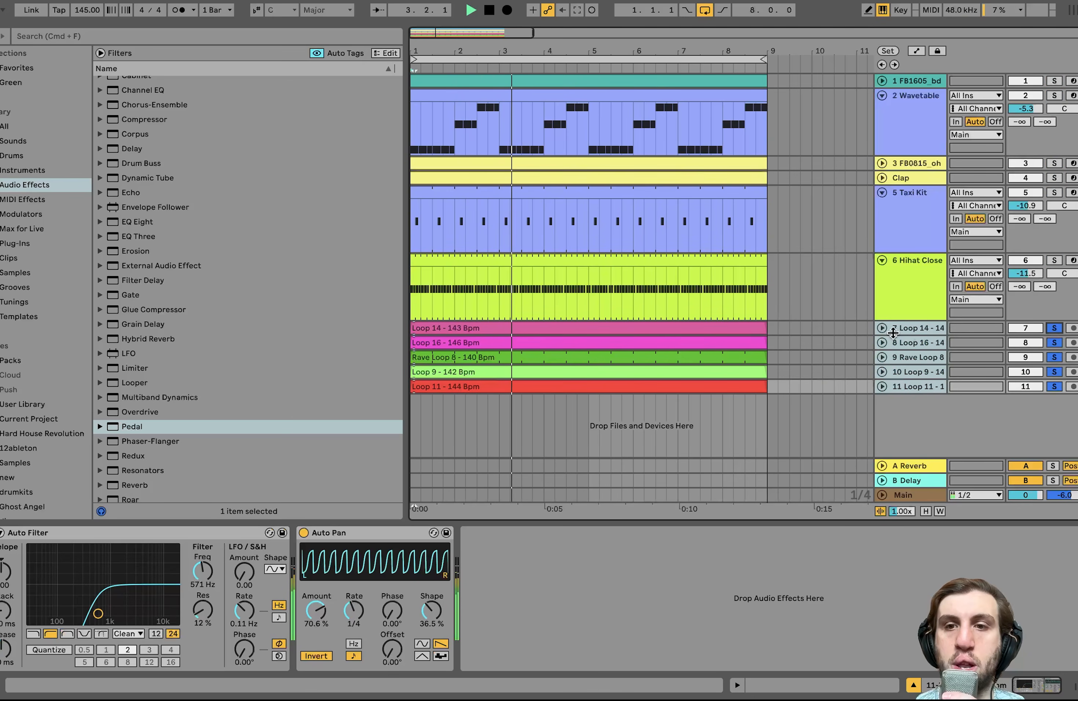
click(881, 328)
scroll(880, 327, up, 10)
scroll(879, 327, down, 4)
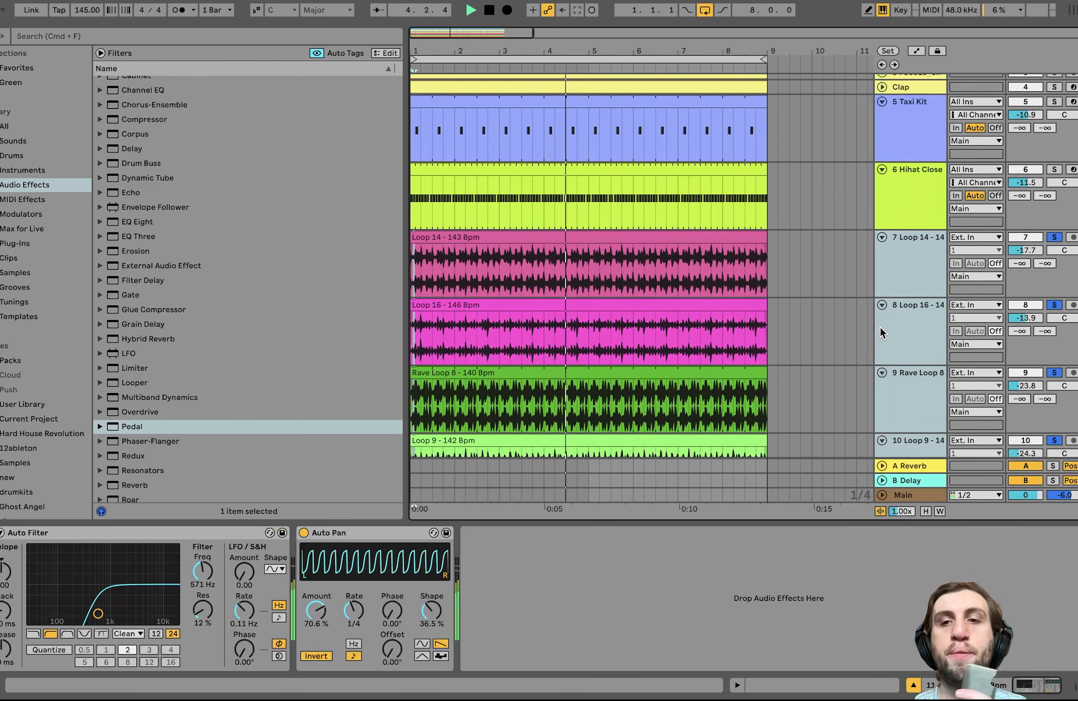
key(space)
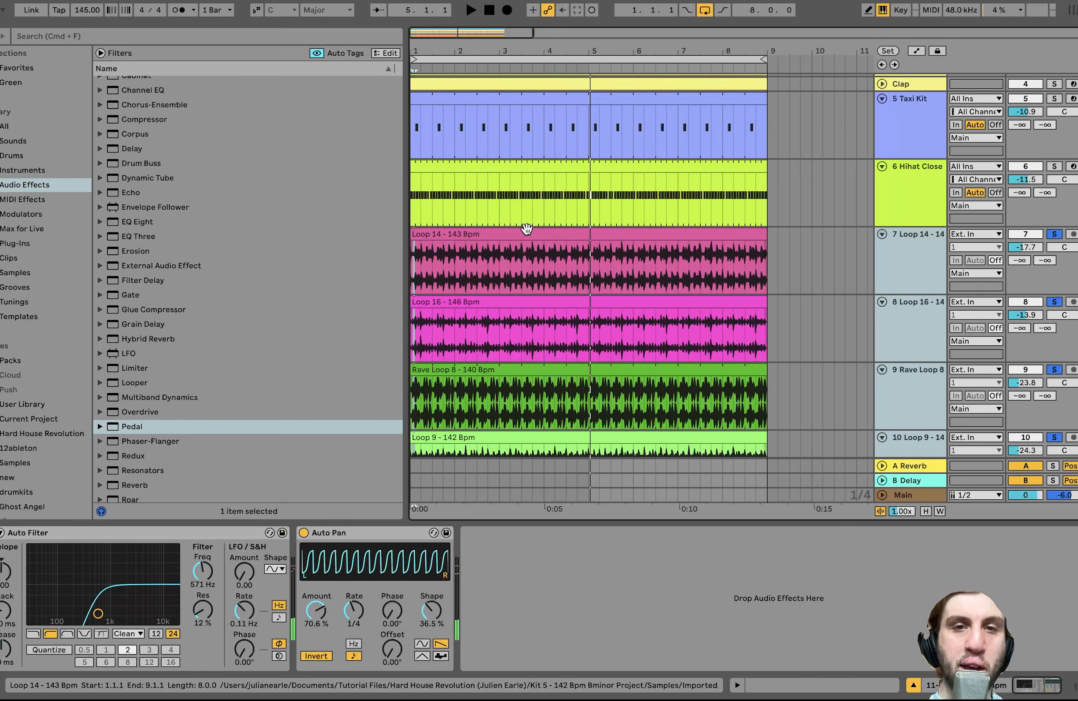
click(552, 251)
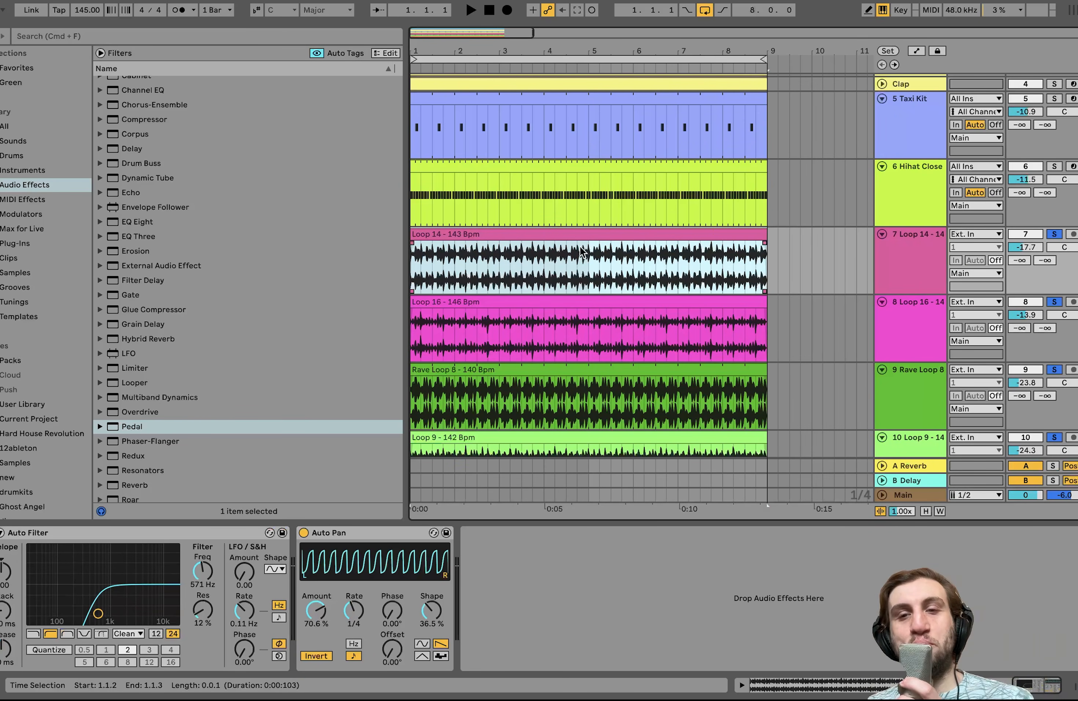
Unsolo the five loop tracks, keep them selected together, and play the full loop while switching them off and on
click(936, 285)
scroll(929, 283, down, 5)
shift+click(919, 369)
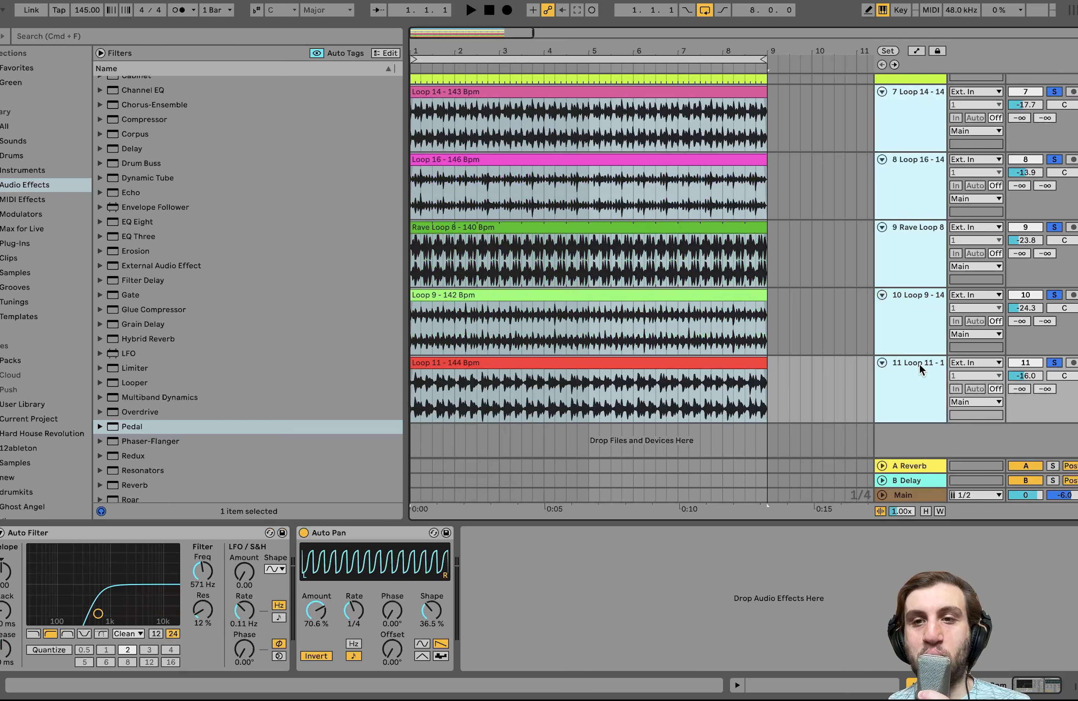
click(1054, 364)
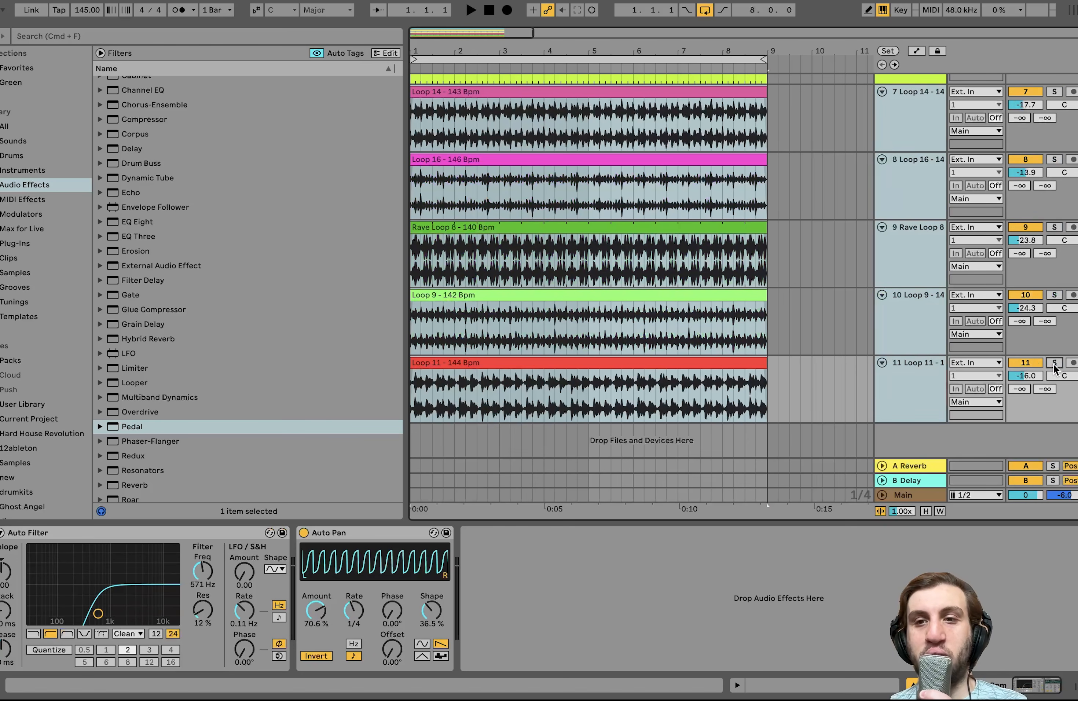
click(1033, 364)
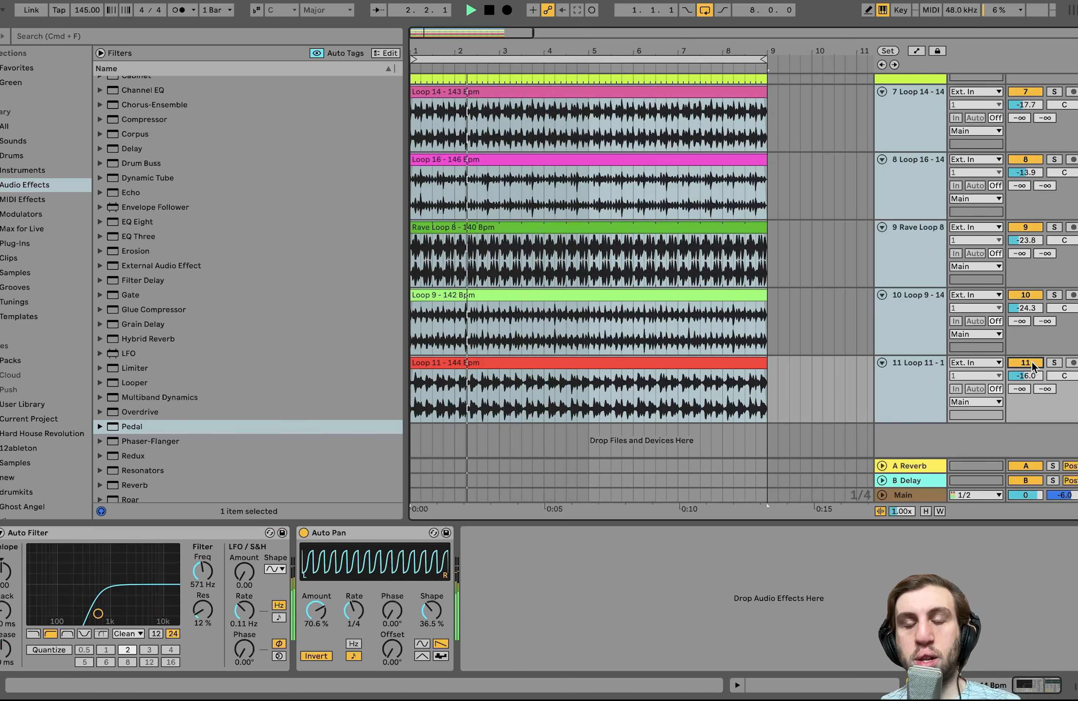
click(912, 370)
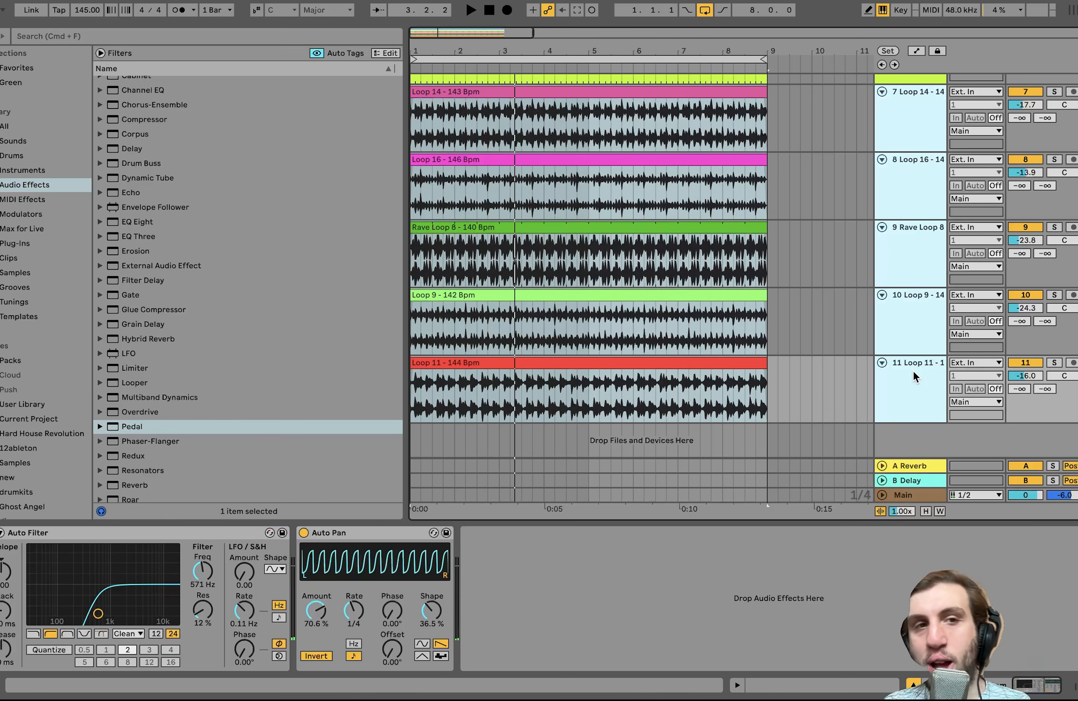
Compare the Auto Filter and Auto Pan devices on the Loop 14 and Loop 16 tracks and select the Loop 14 clip
click(911, 139)
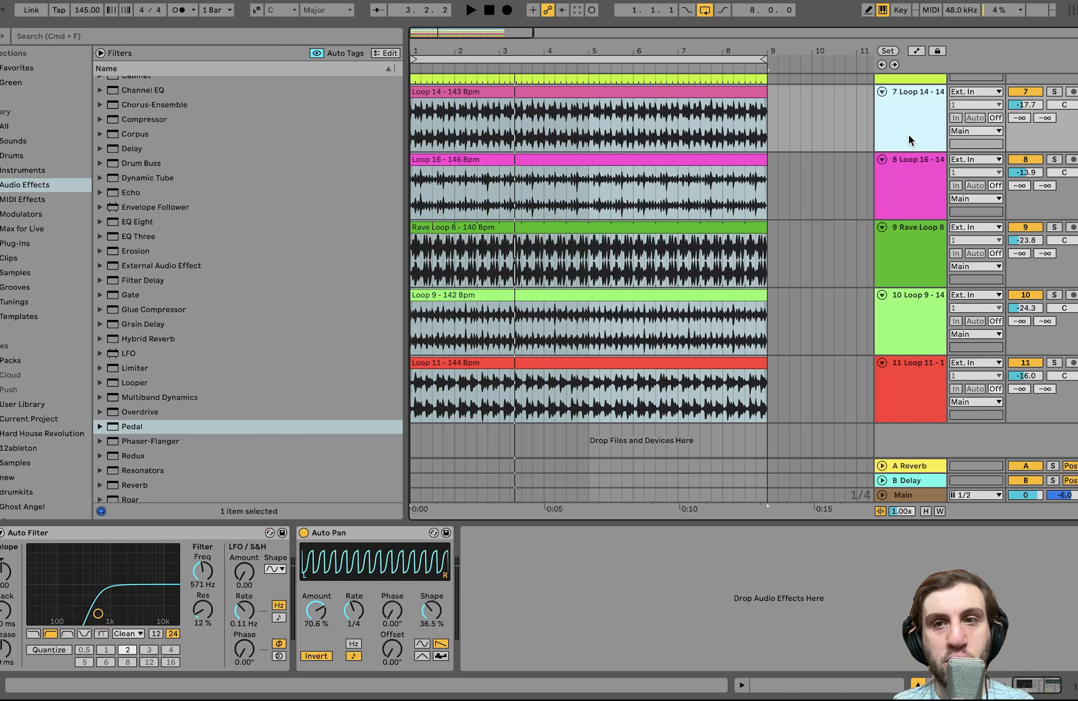
click(909, 208)
click(915, 149)
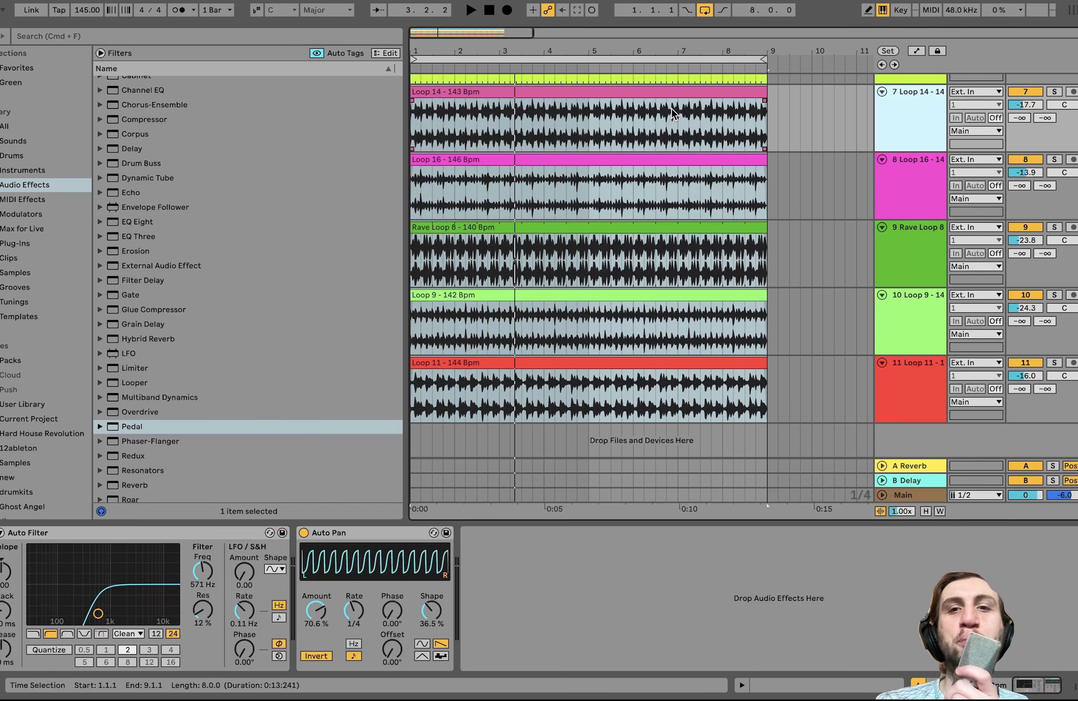
click(459, 91)
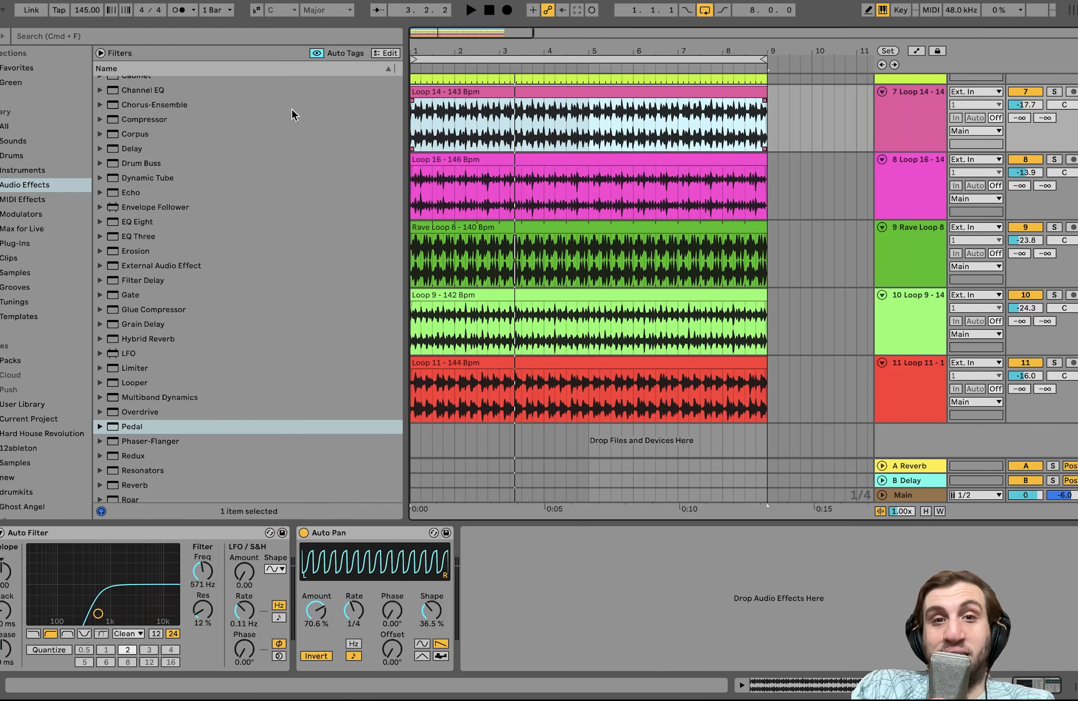
scroll(484, 229, up, 5)
scroll(484, 229, down, 5)
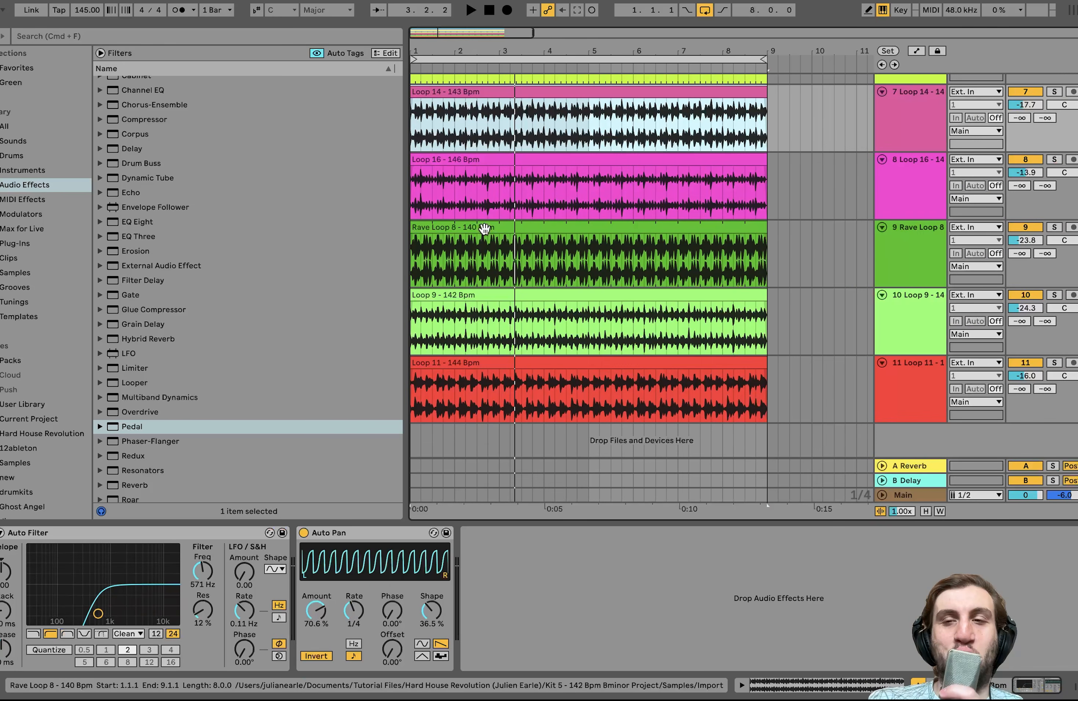
Show the device chains of the Loop 16, Rave Loop 8 and Loop 14 tracks in turn
click(937, 179)
click(922, 230)
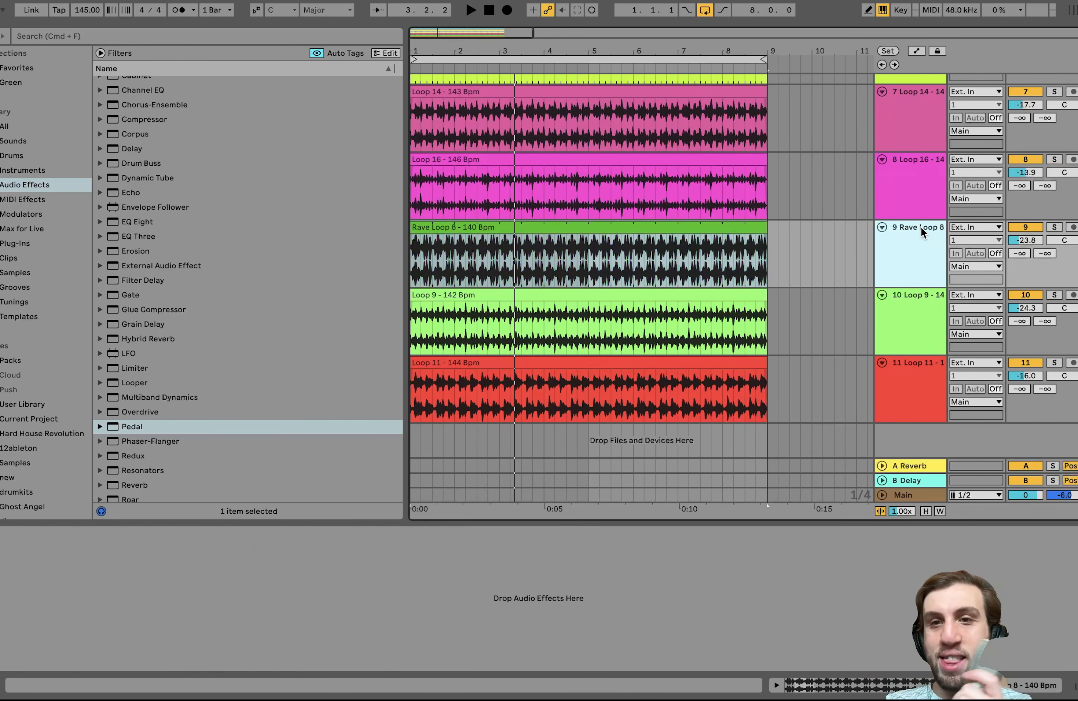
click(908, 119)
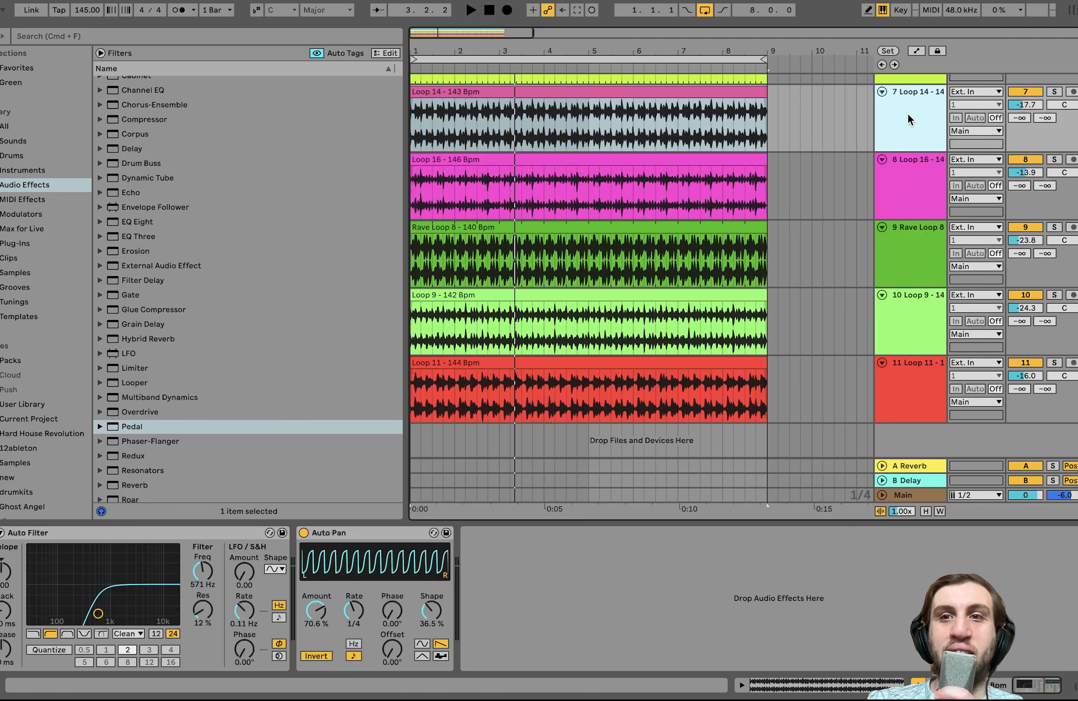
click(552, 113)
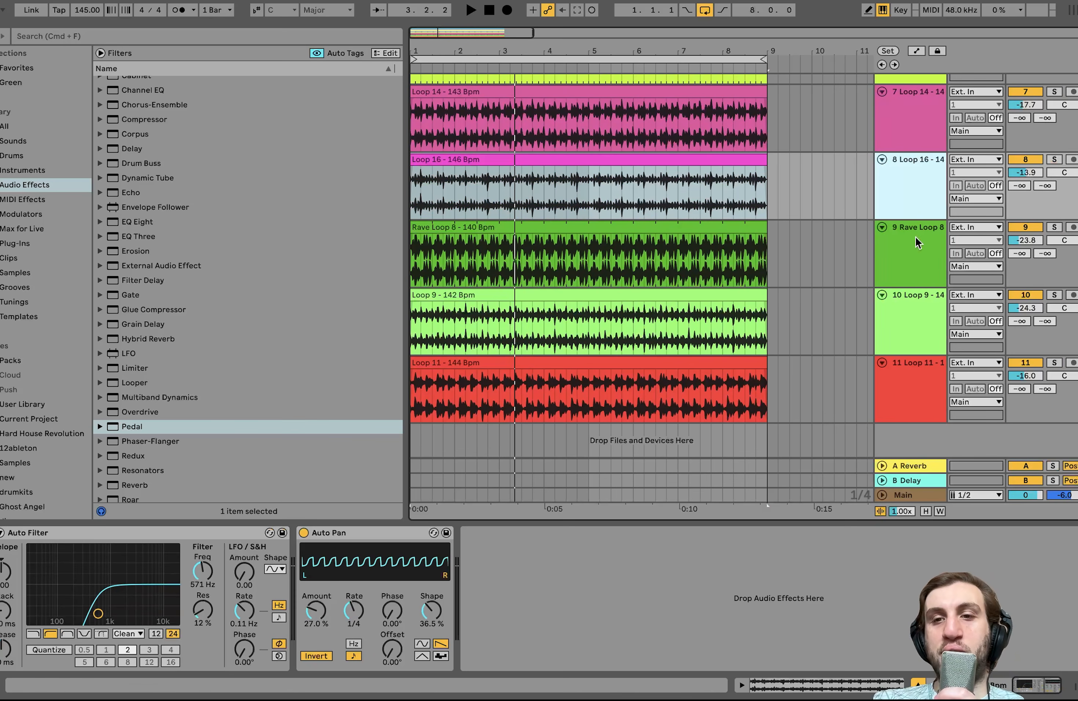
Deactivate the Loop 16 through Loop 11 tracks, try Loop 14 at -7.1 dB during playback, and undo these changes
shift+click(916, 363)
click(1024, 364)
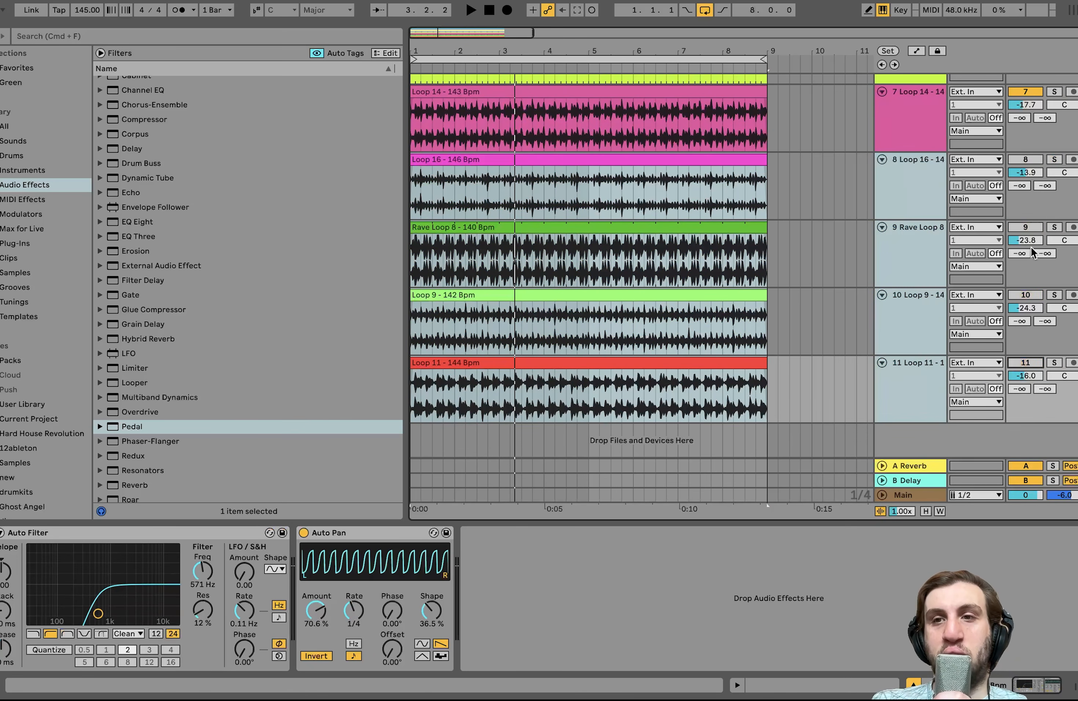
drag(1025, 111, 1026, 110)
key(space)
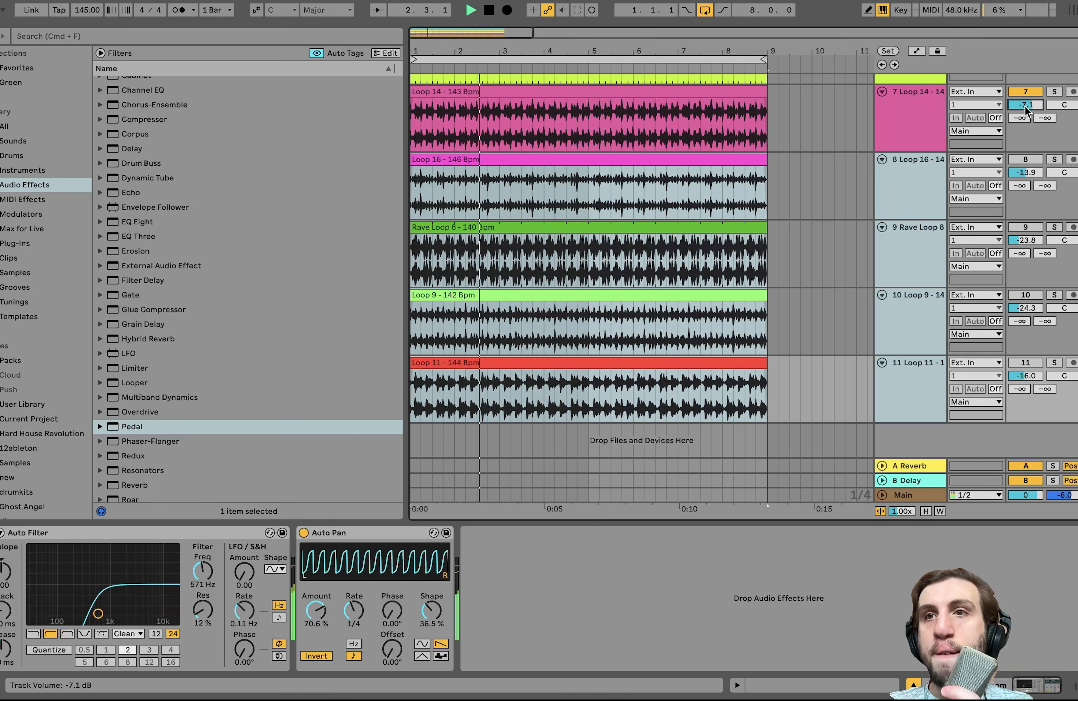
key(space)
key(super+z)
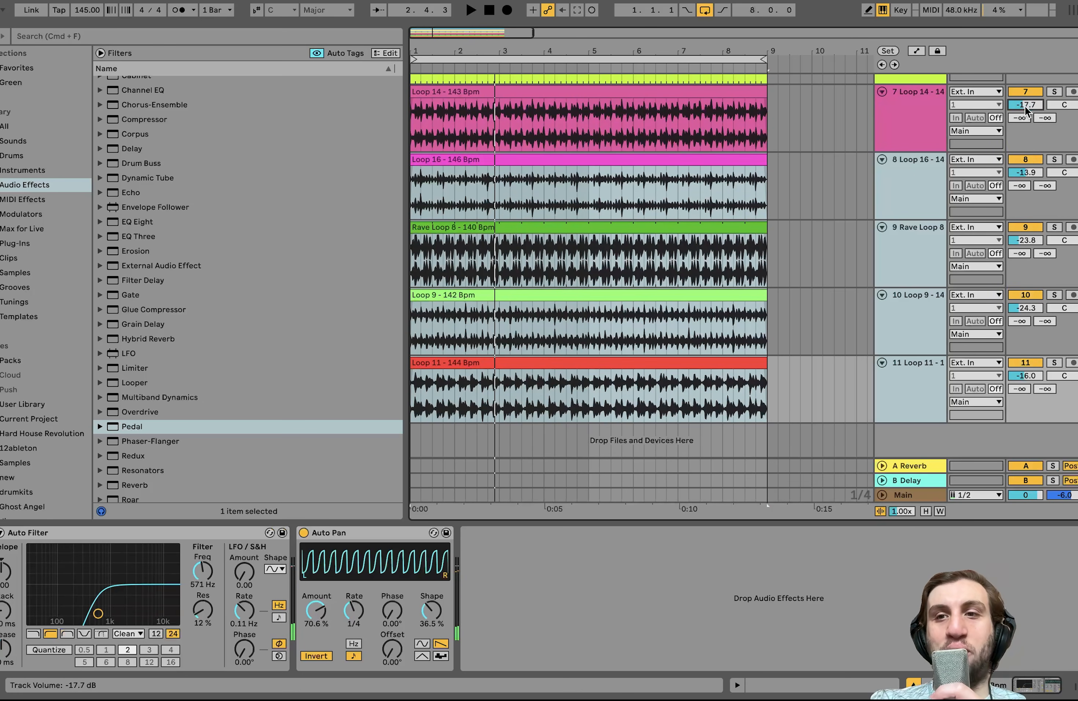
Play the full loop at the original loop levels and show the Loop 16 track's devices
key(space)
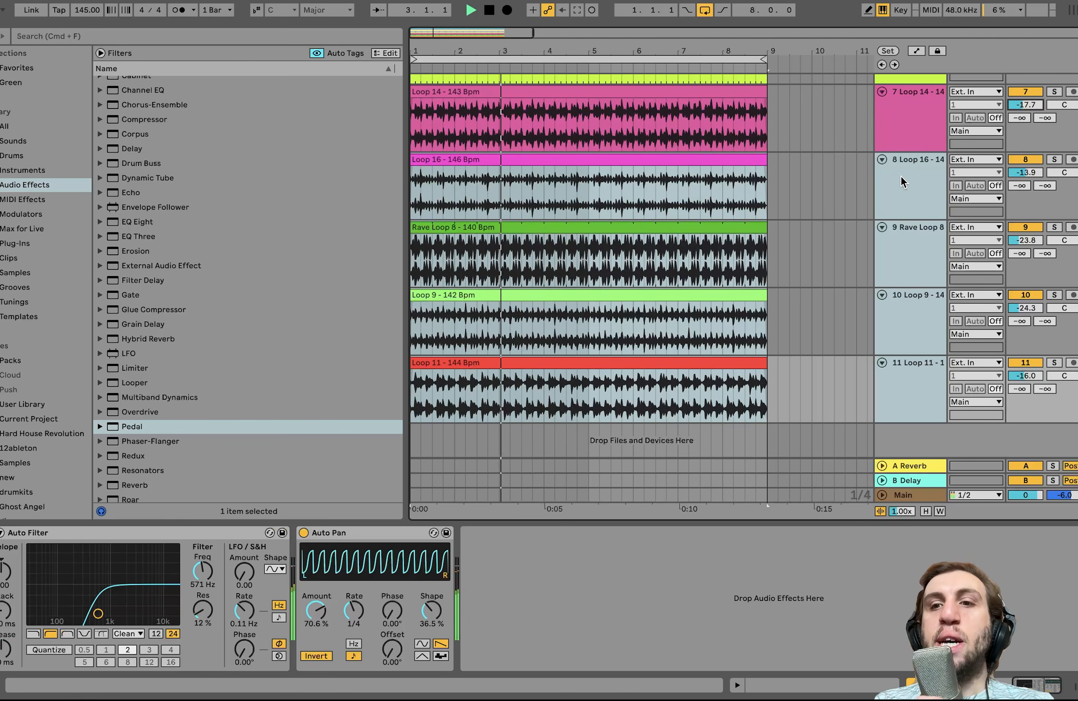
key(space)
click(899, 134)
click(903, 157)
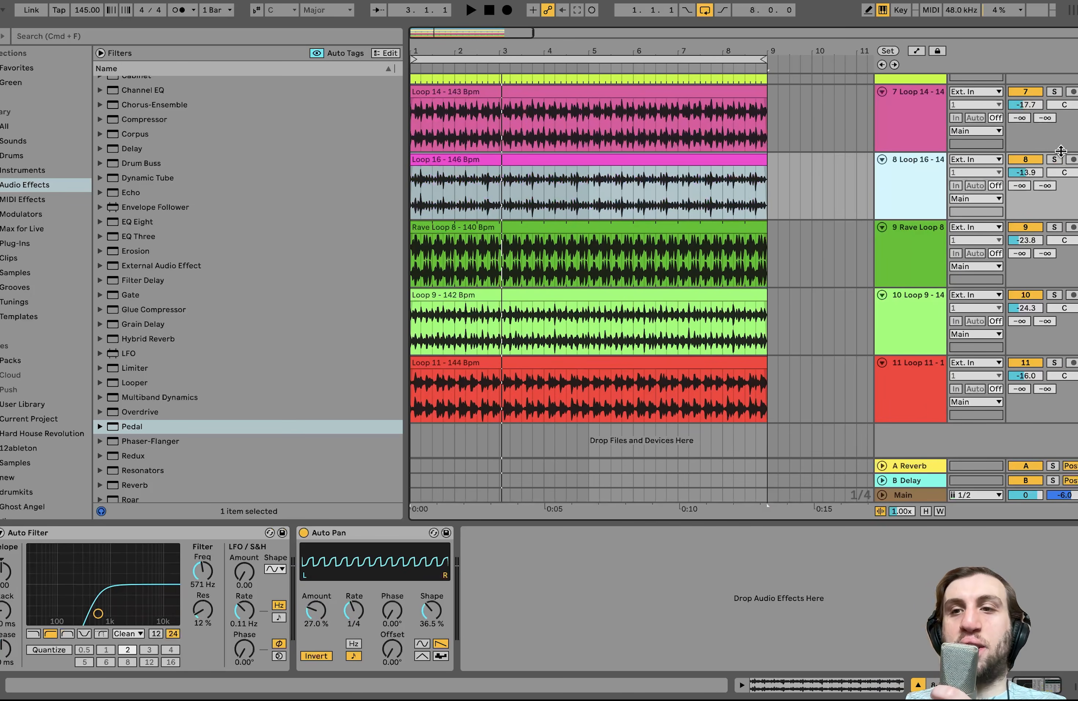
key(space)
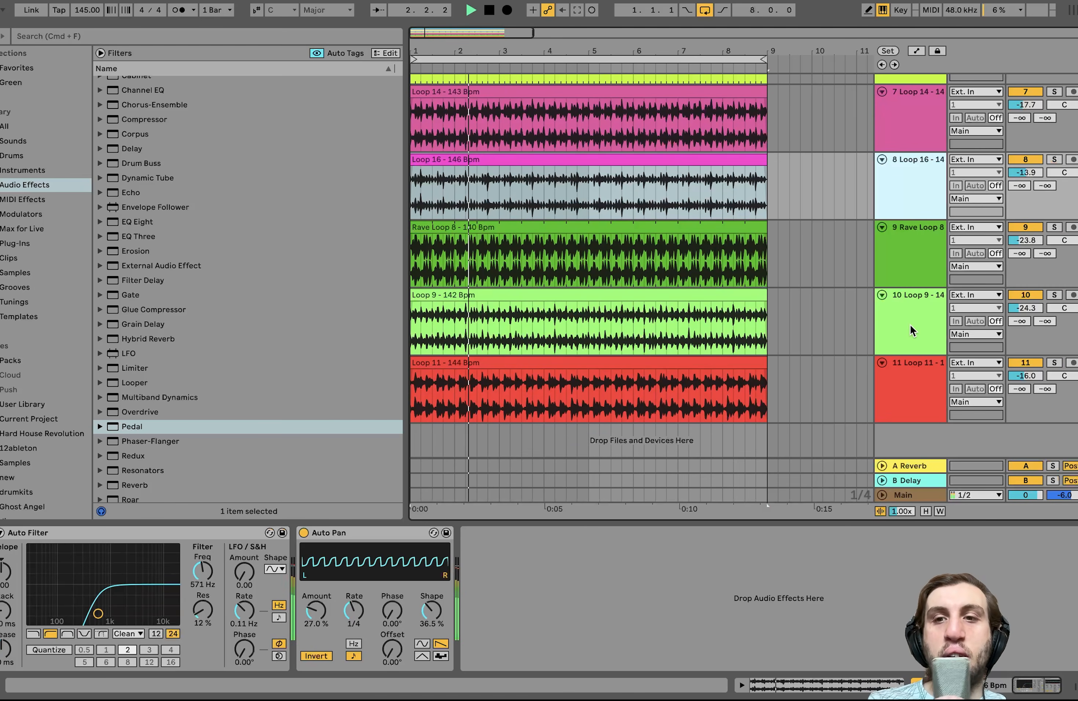
key(space)
Solo the five loop tracks, audition them together, and show the Rave Loop 8 track's device chain
click(926, 386)
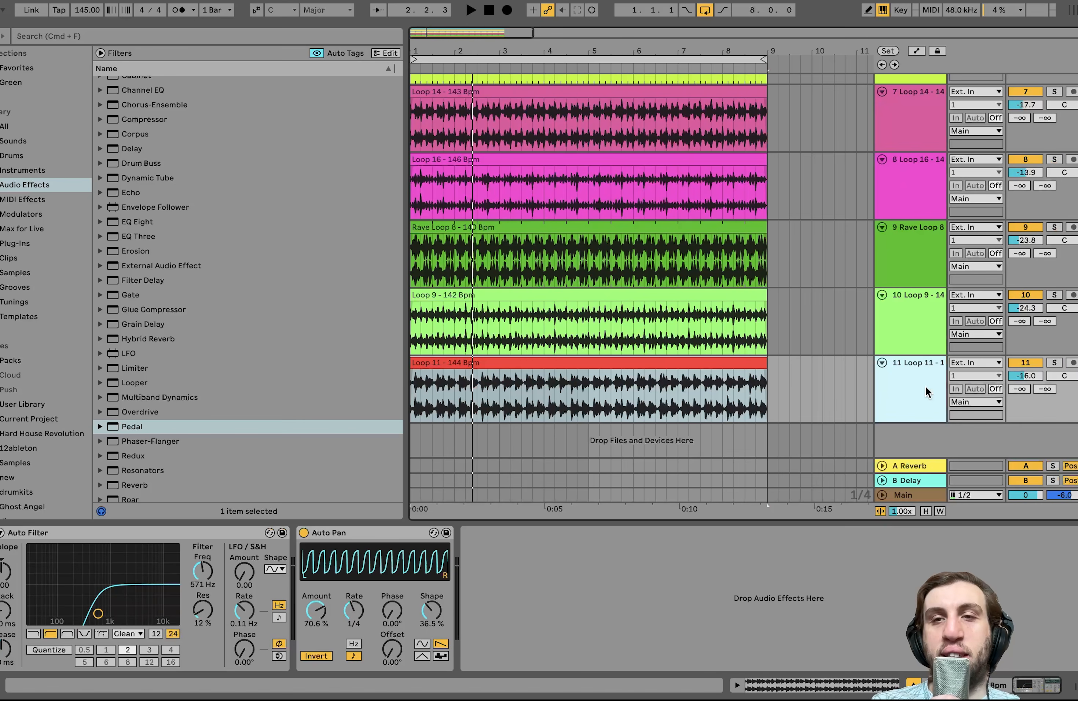
shift+click(916, 101)
click(1054, 91)
key(space)
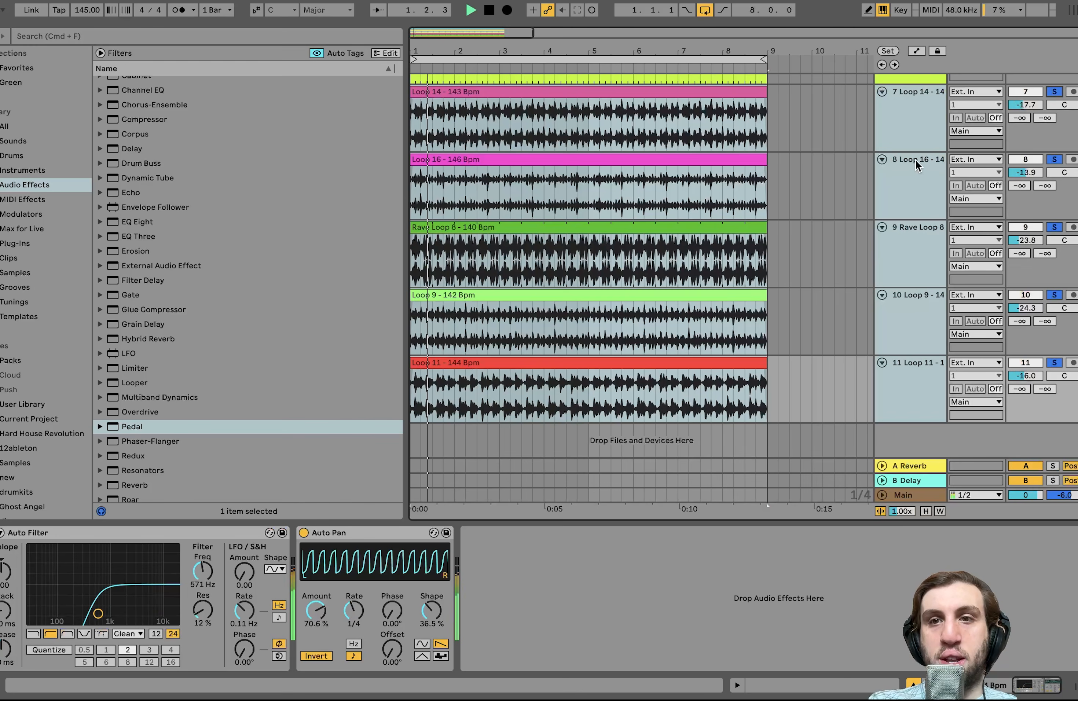
key(space)
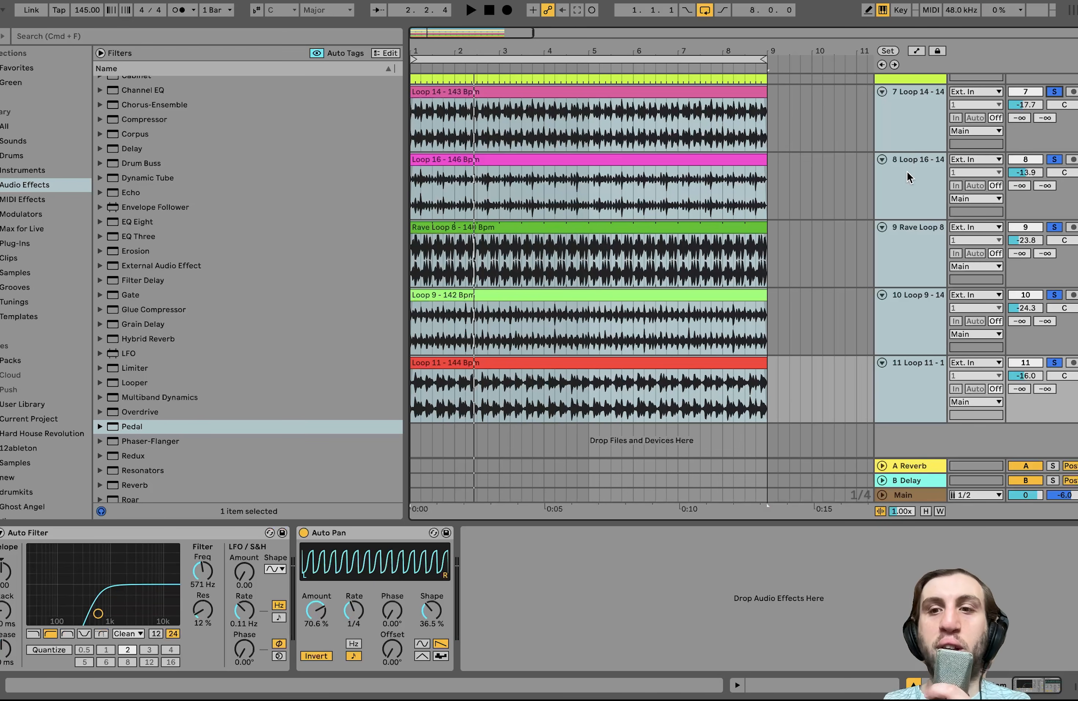
key(space)
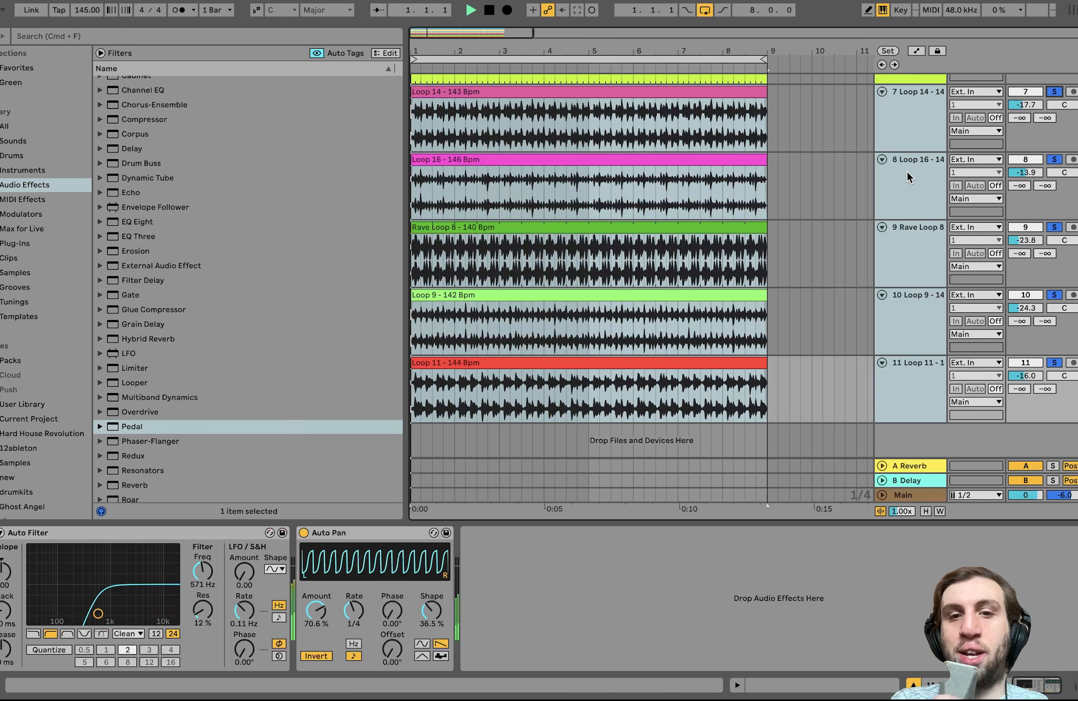
click(907, 252)
click(906, 249)
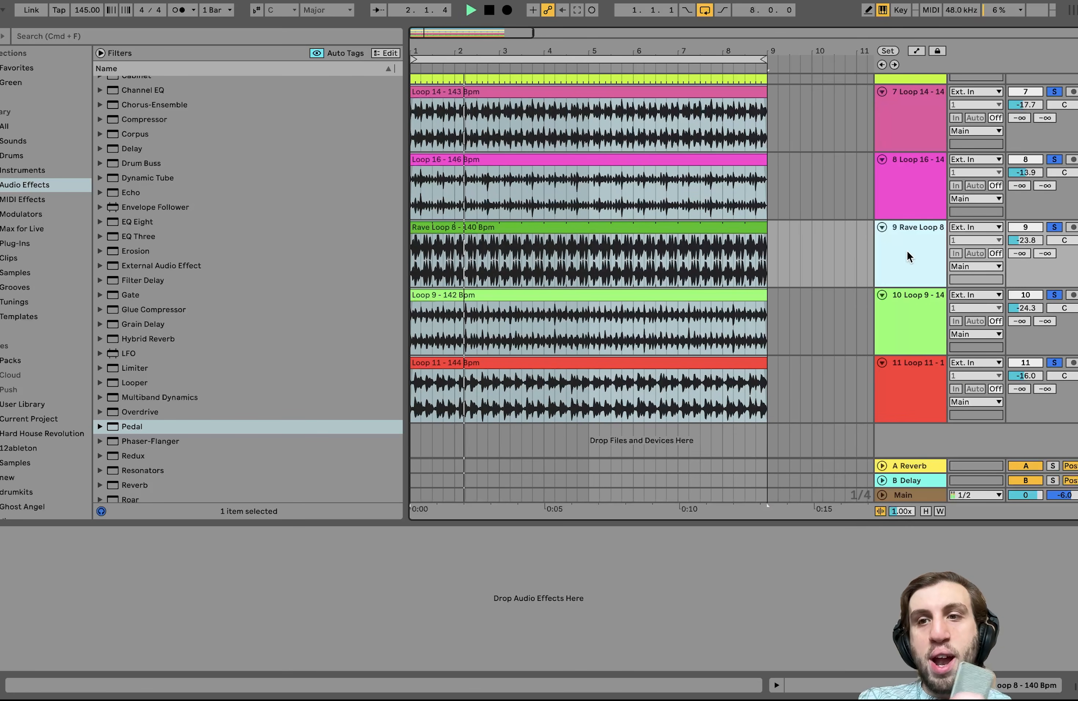
key(space)
Audition Loop 16, Rave Loop 8 and Loop 9 soloed one at a time, showing each track's device chain
click(1052, 160)
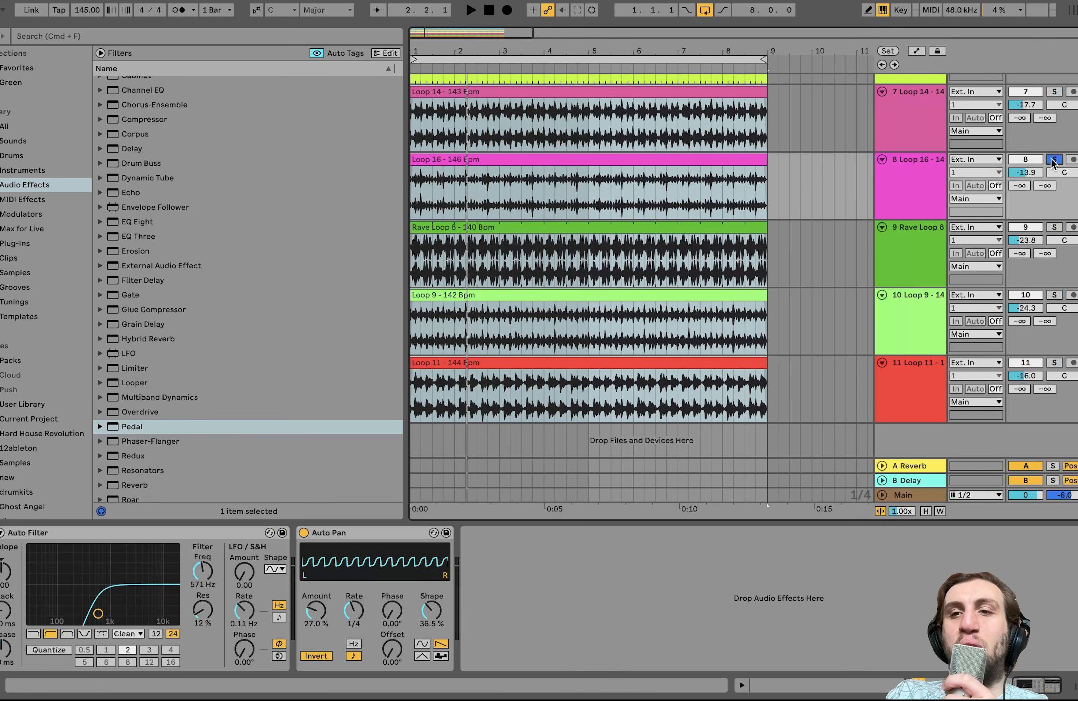
click(903, 179)
key(space)
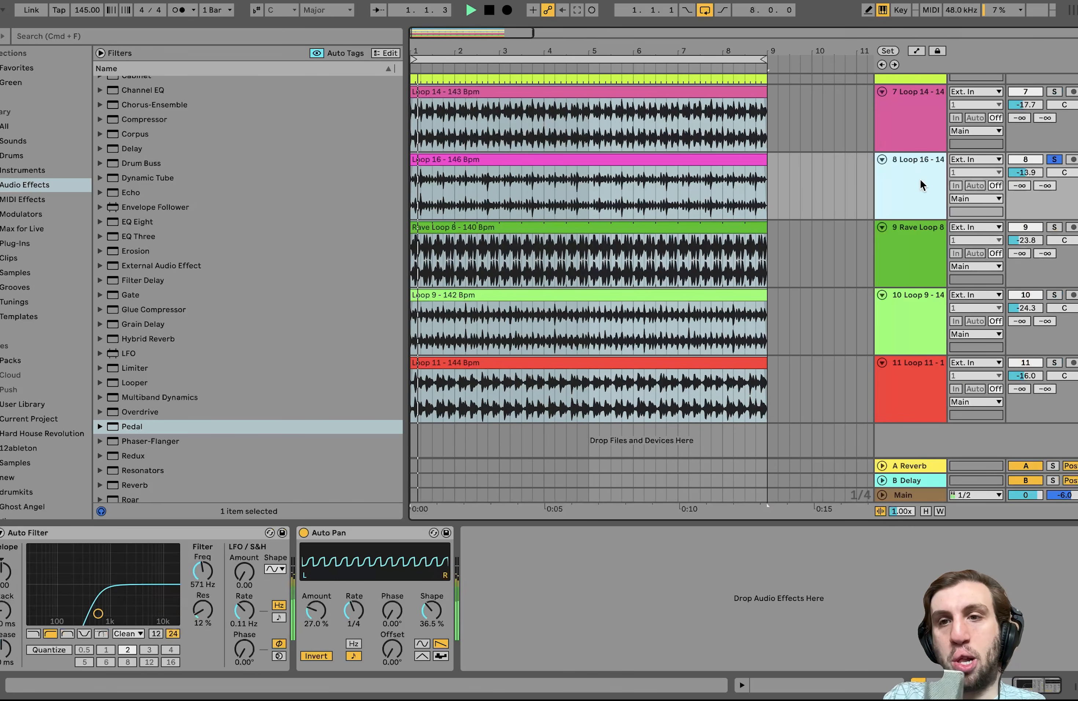
click(1054, 226)
click(924, 236)
click(1054, 294)
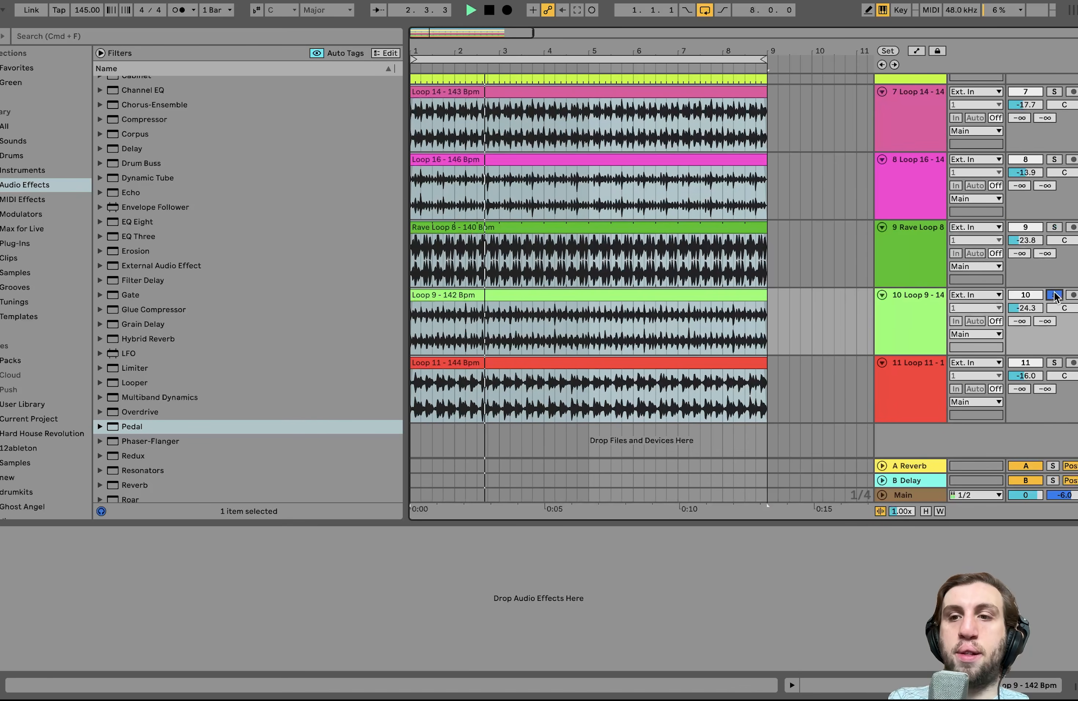
click(915, 324)
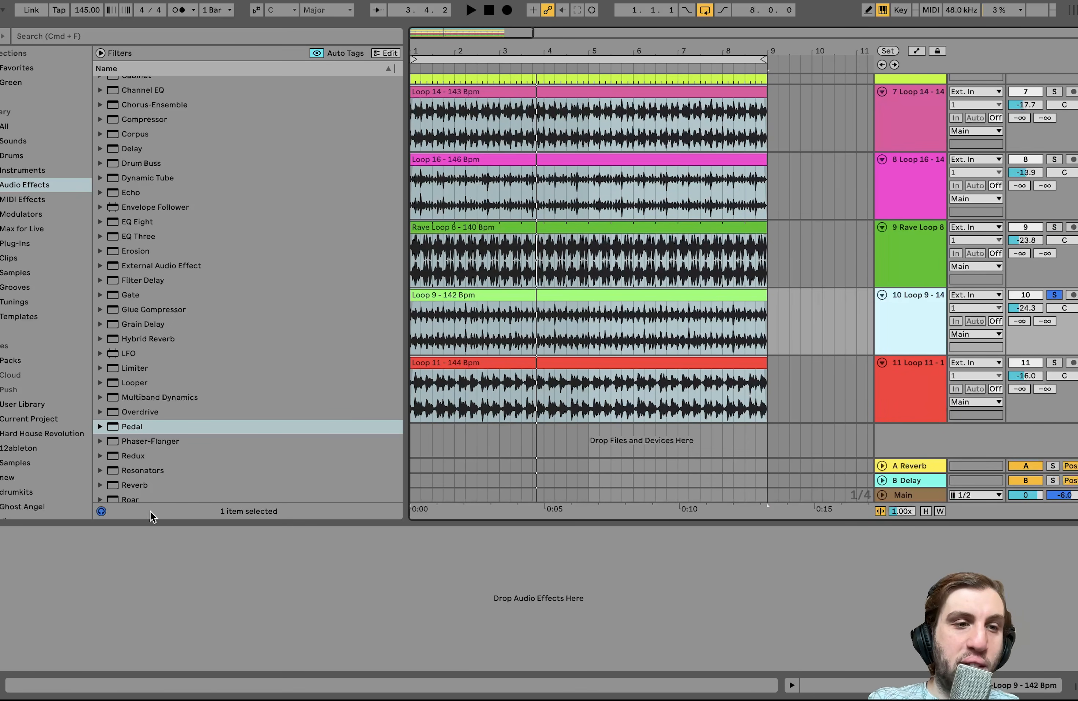
Look through the browser's places and the arranged tracks, and select the Loop 9 clip
scroll(565, 175, up, 1)
scroll(566, 177, down, 1)
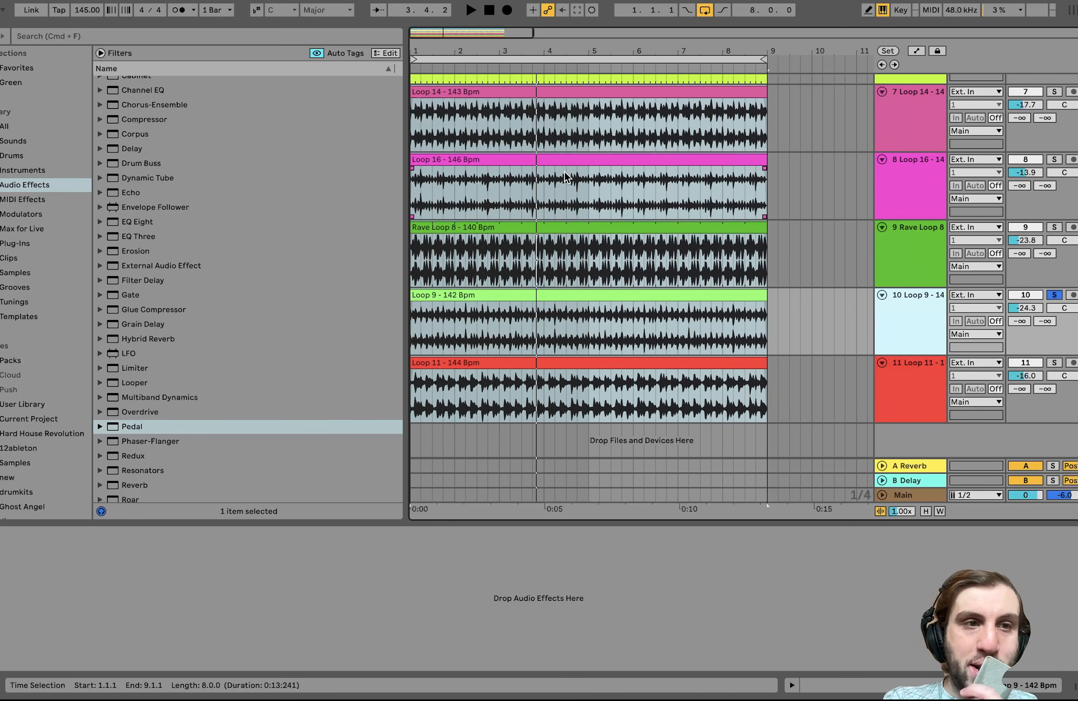
scroll(22, 463, down, 5)
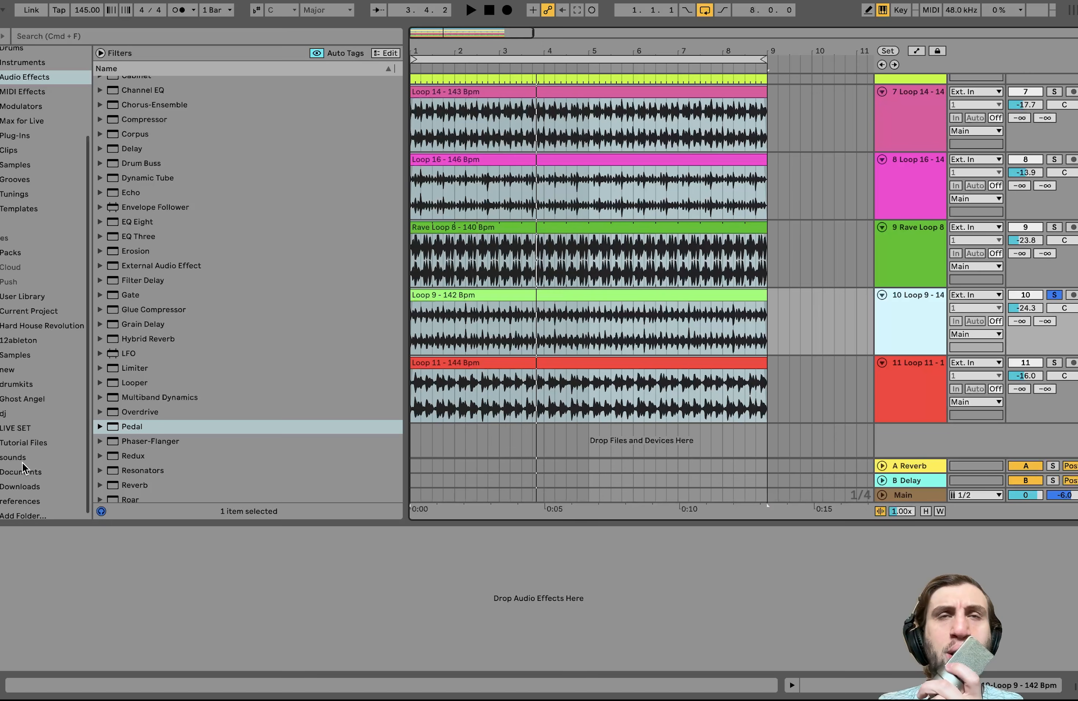
scroll(571, 328, up, 3)
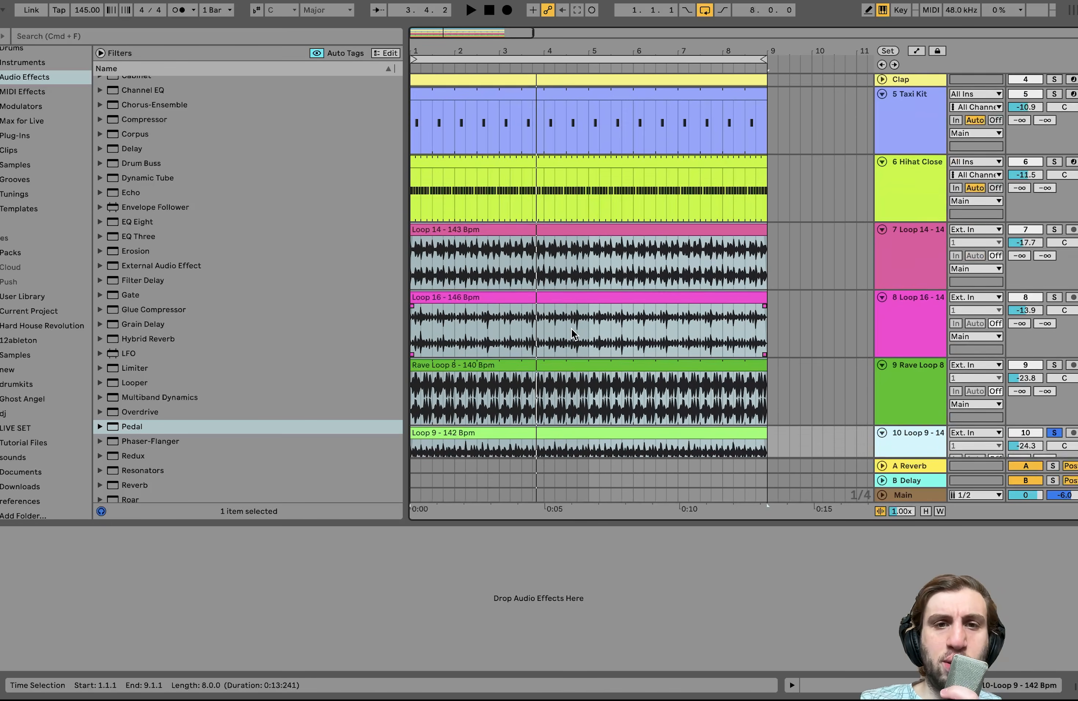
scroll(571, 329, down, 3)
click(486, 295)
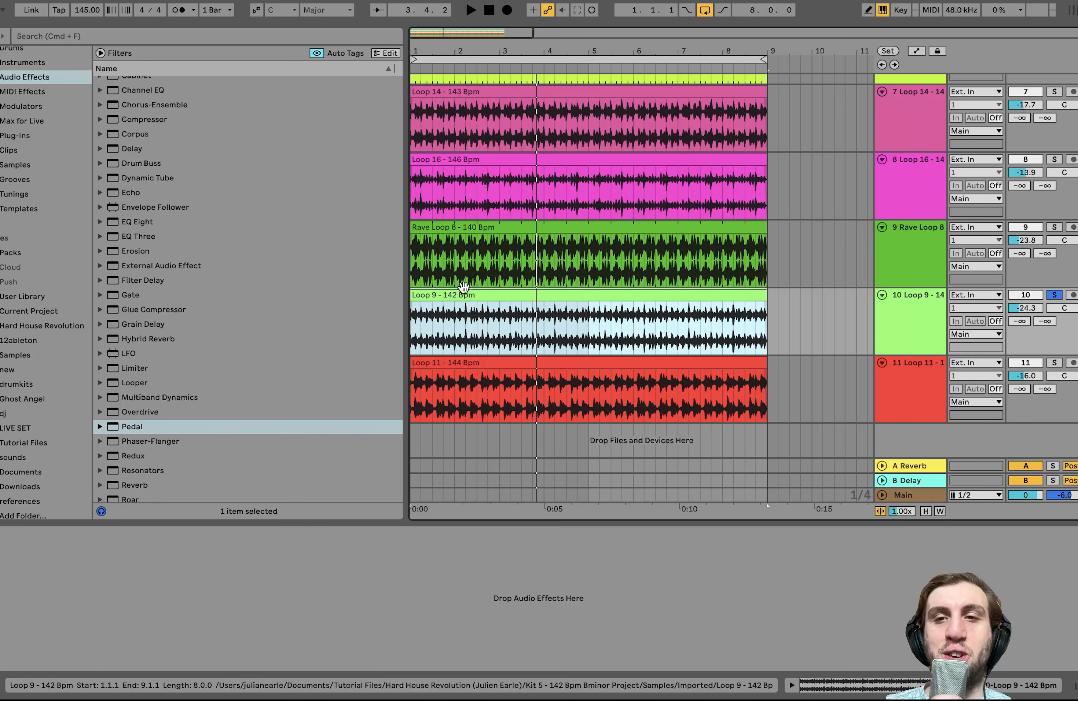
Solo all five loop tracks together again and select the Loop 9 track to show its device chain
click(908, 116)
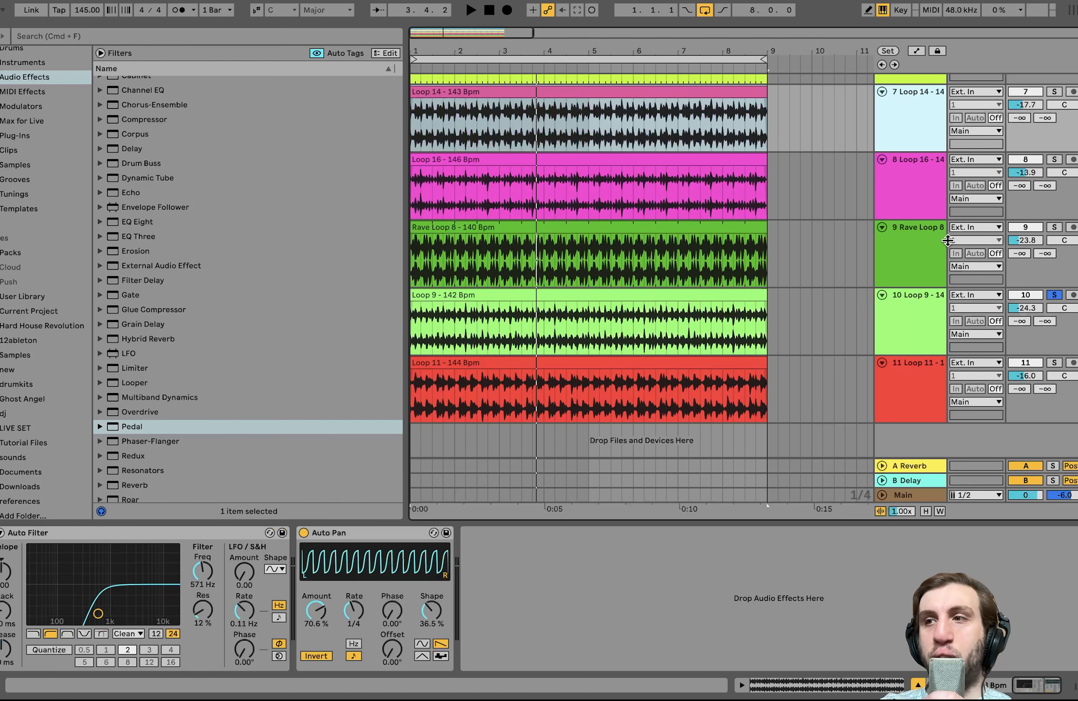
shift+click(921, 384)
click(1055, 362)
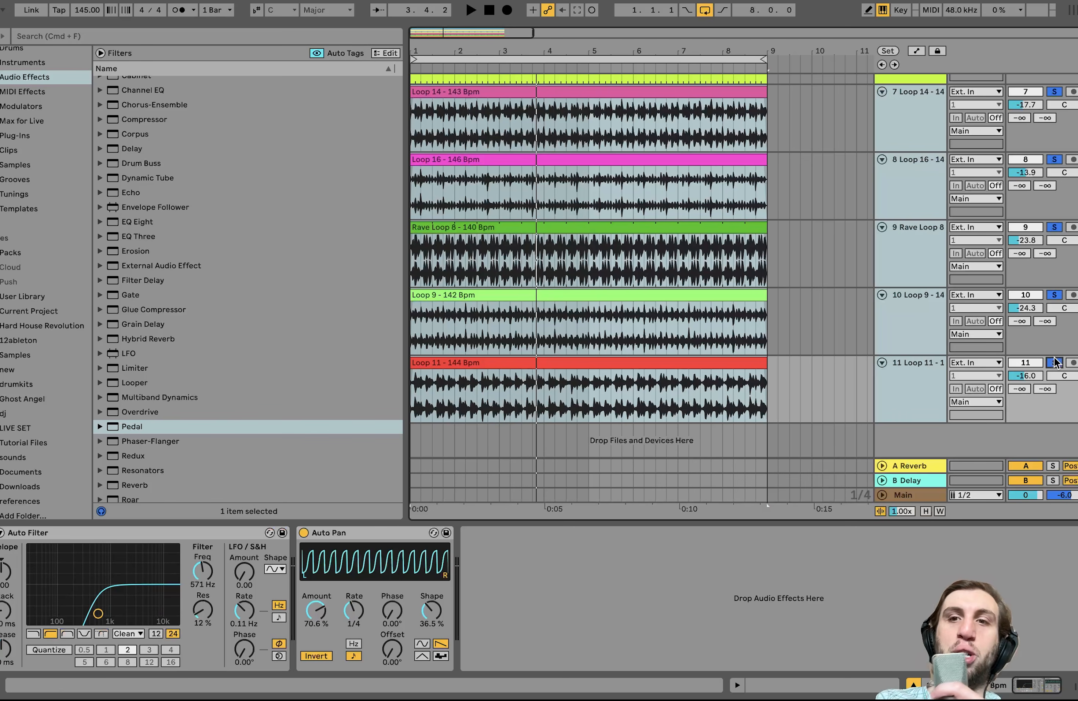
scroll(812, 331, down, 5)
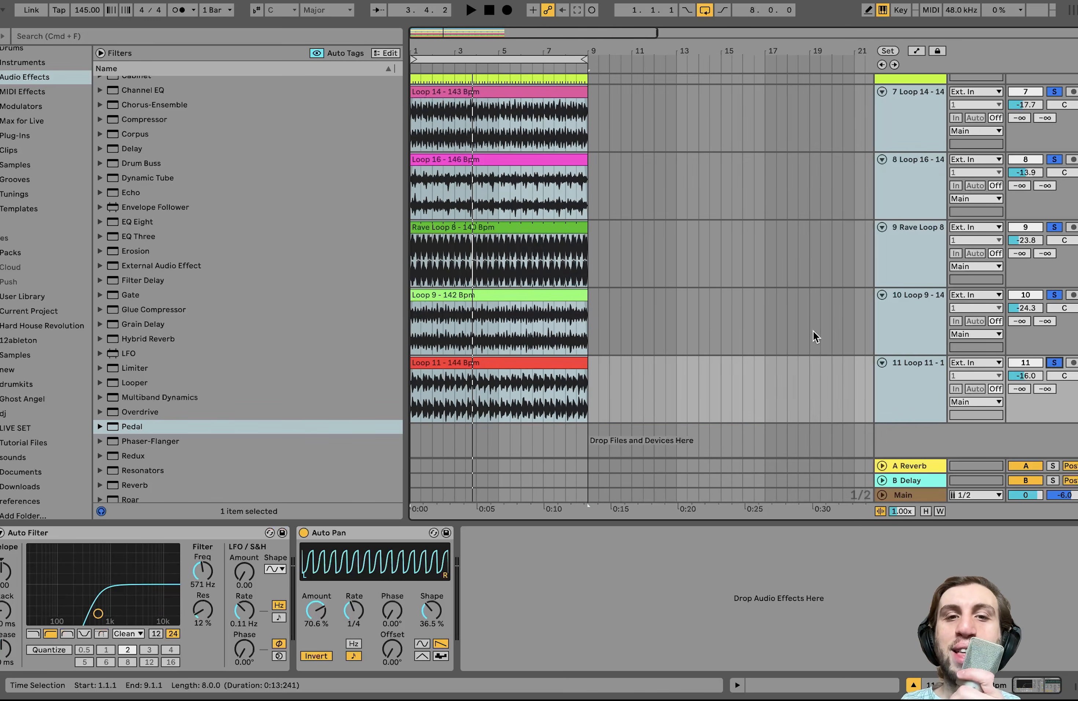
scroll(486, 255, up, 5)
scroll(486, 260, left, 5)
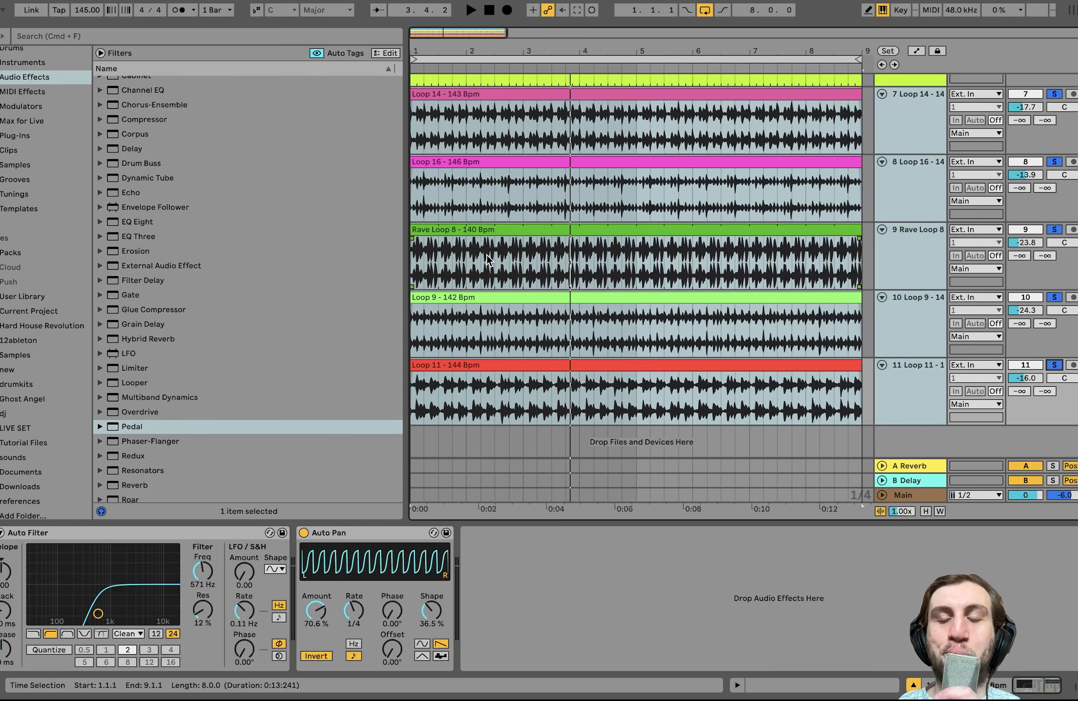
click(905, 337)
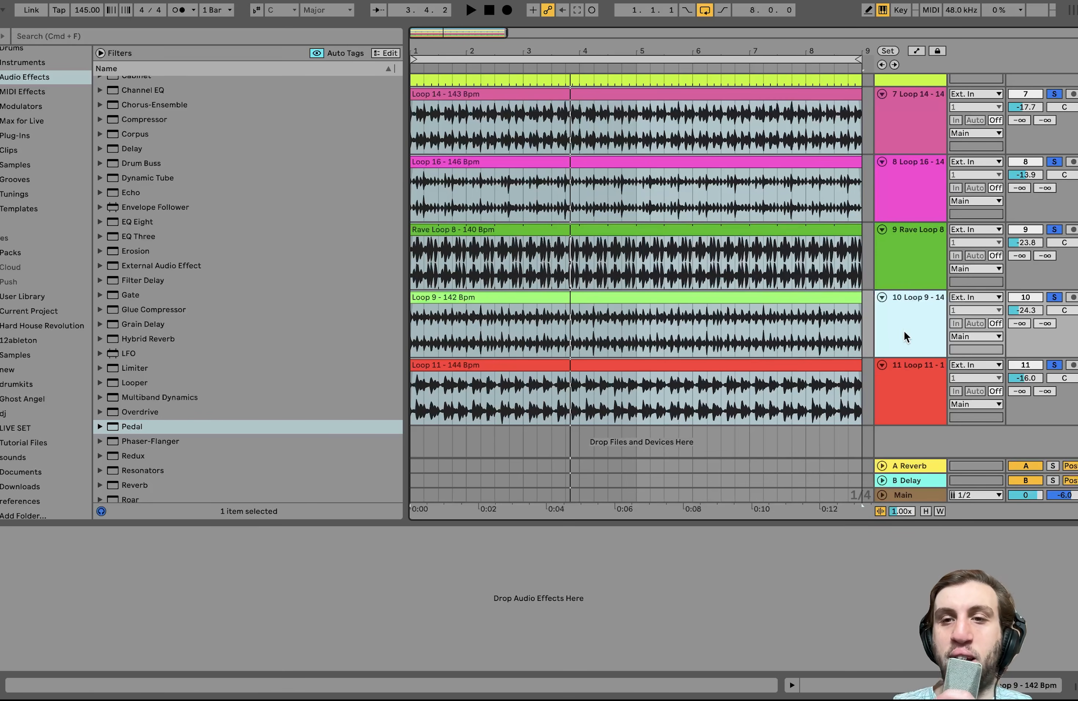
Solo only the Loop 14 track, compare its device chain with Rave Loop 8 and Loop 9, and return to Loop 14
click(902, 277)
click(897, 174)
click(896, 139)
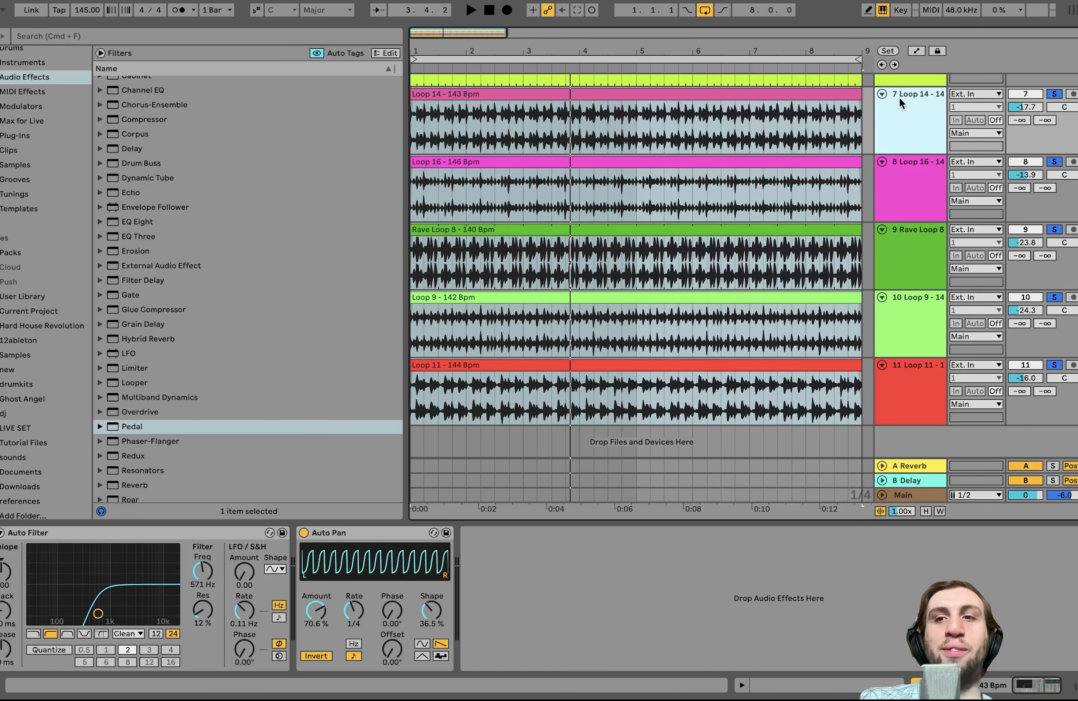
click(1053, 94)
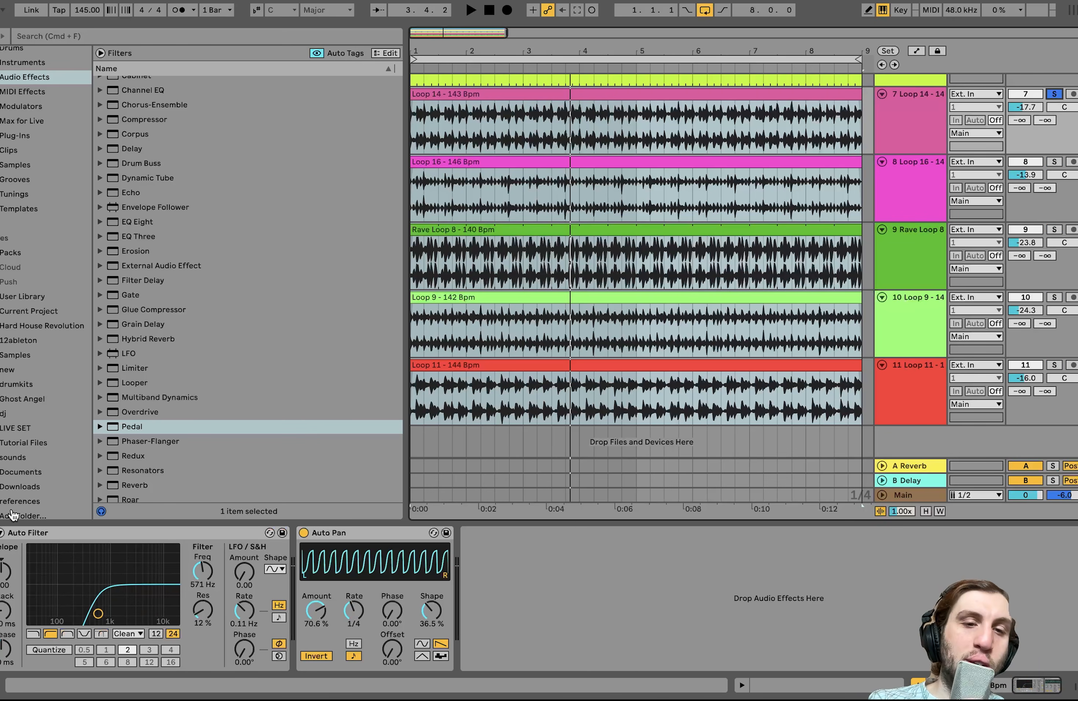
click(910, 264)
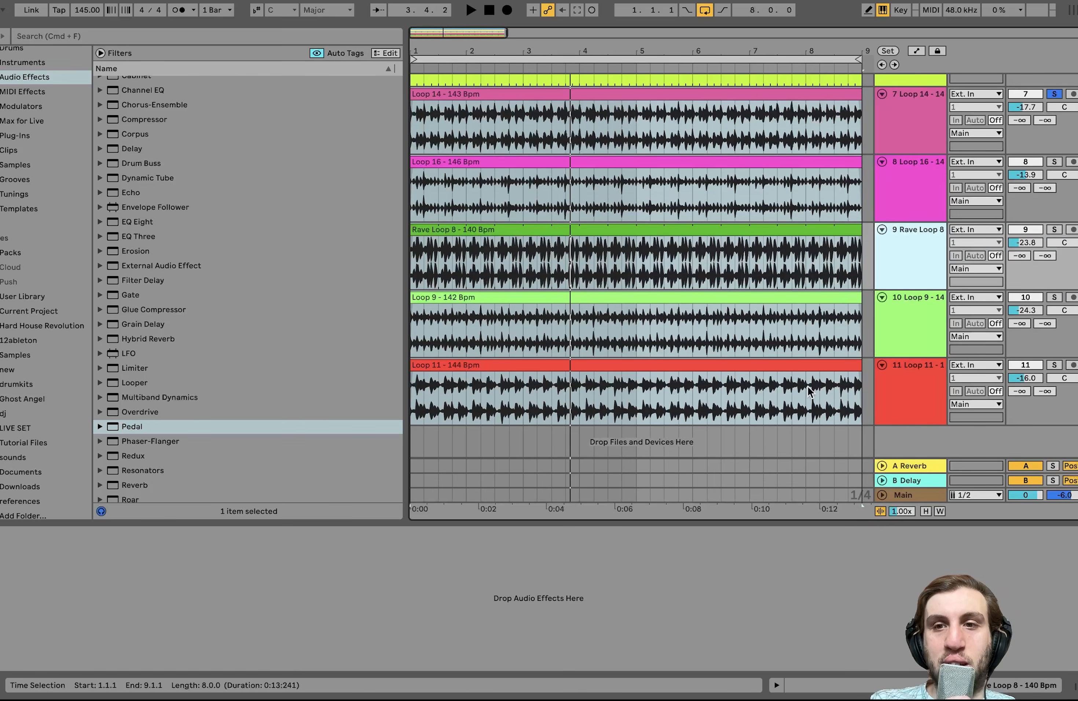
click(912, 299)
click(915, 129)
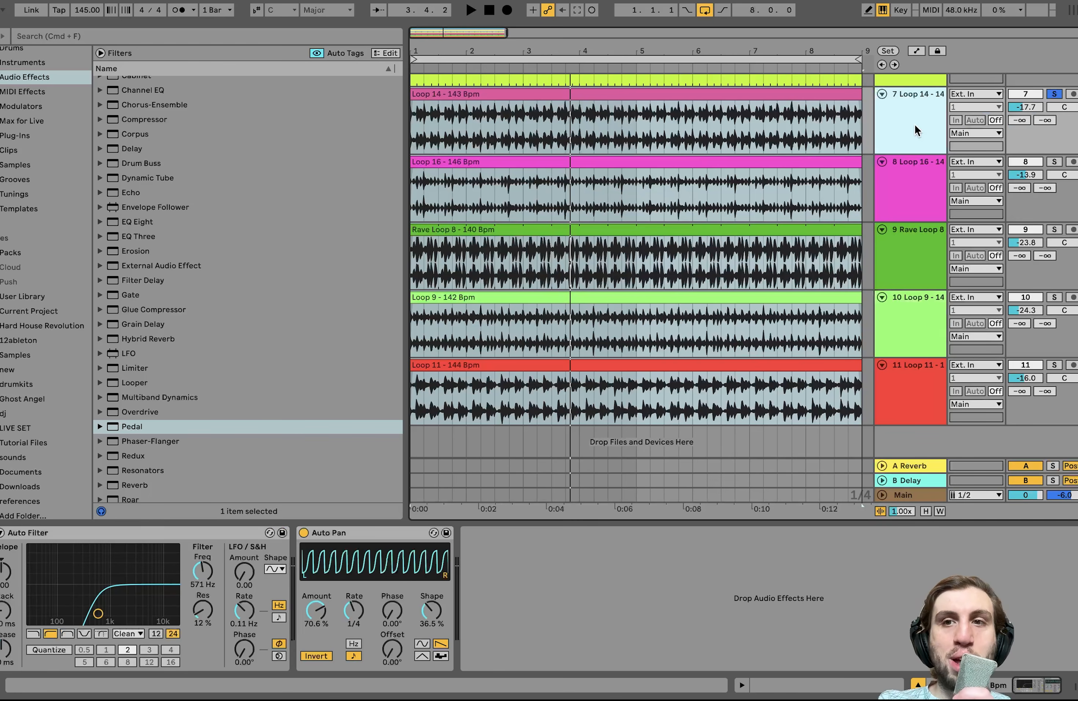
Play Loop 14 with Auto Pan and Auto Filter bypassed, and turn Auto Filter back on
click(303, 533)
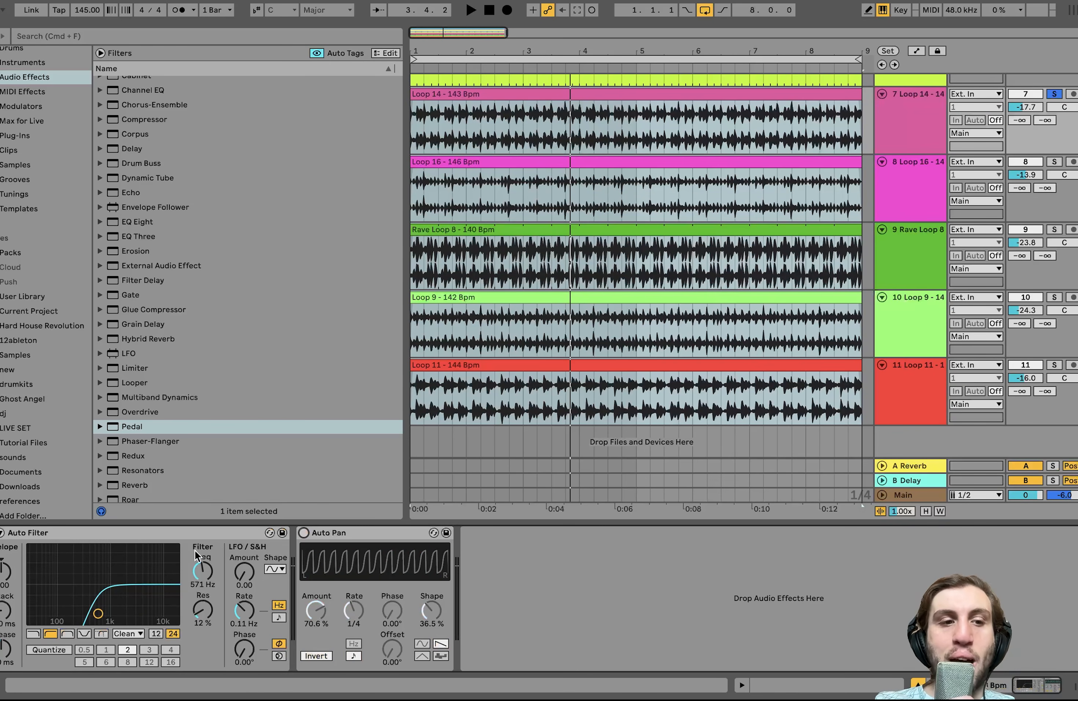
key(space)
click(0, 533)
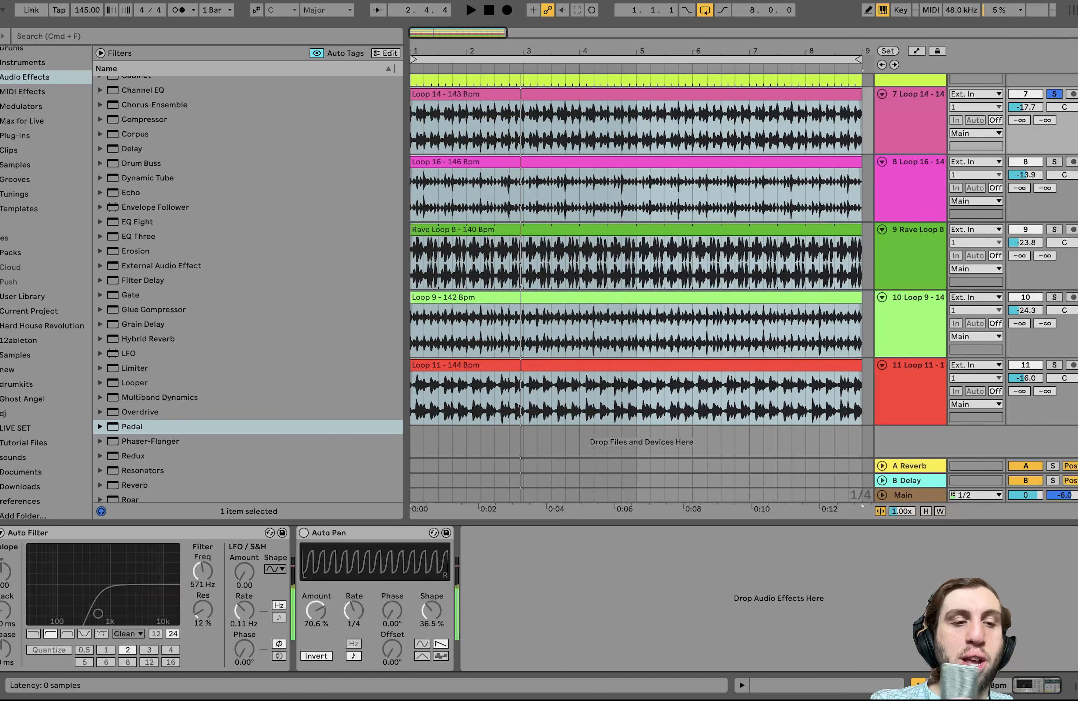
click(2, 532)
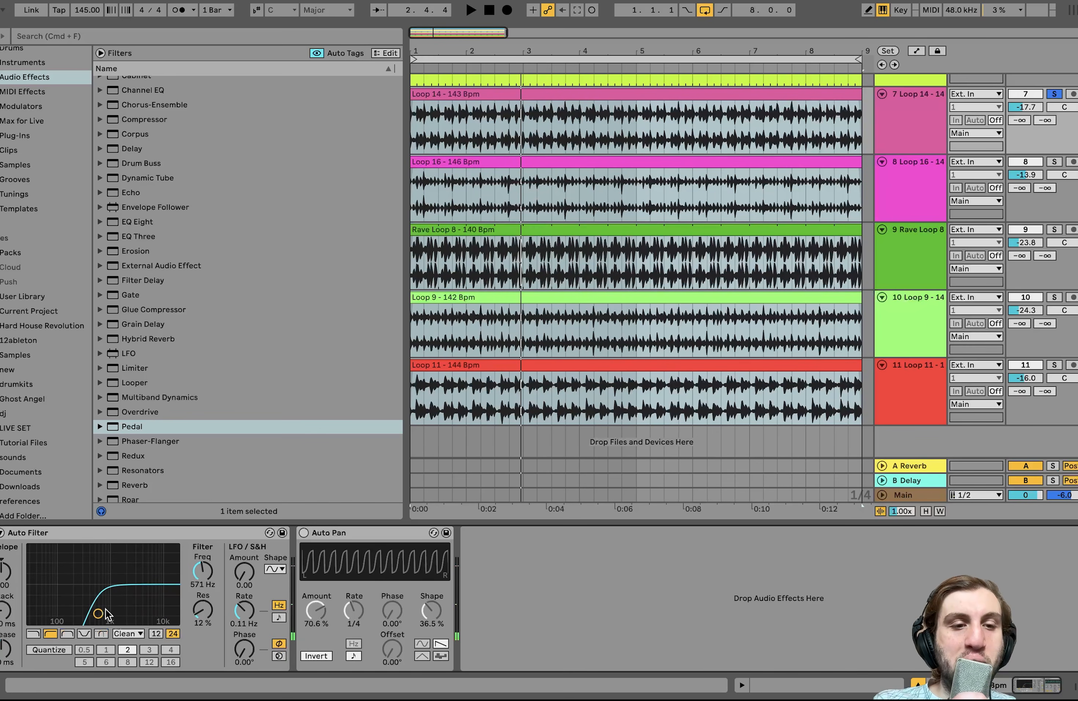
Audition Loop 14 with only Auto Filter active, and play it again with Auto Pan turned back on
key(space)
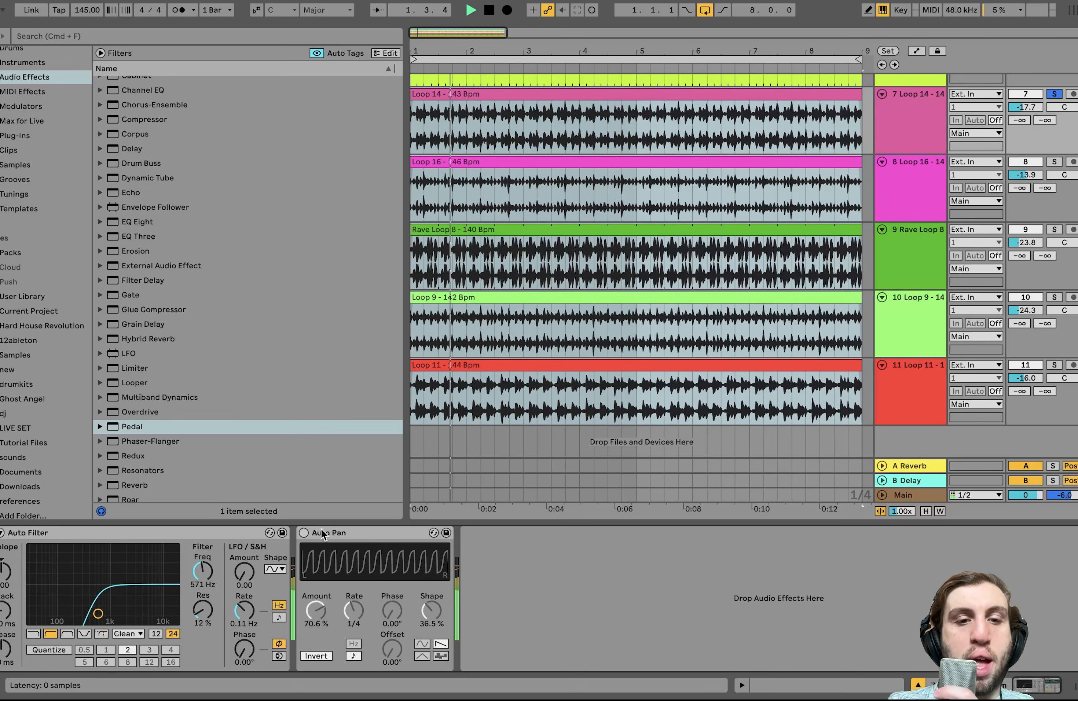
click(305, 533)
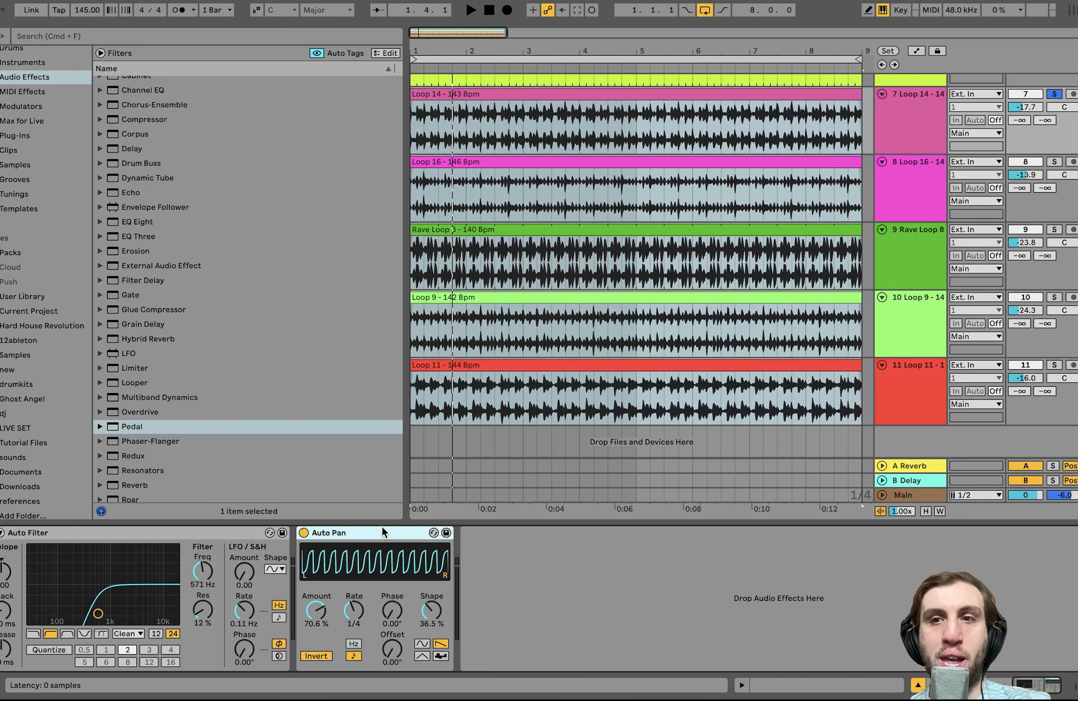
scroll(908, 108, up, 5)
scroll(908, 108, down, 3)
scroll(908, 107, down, 3)
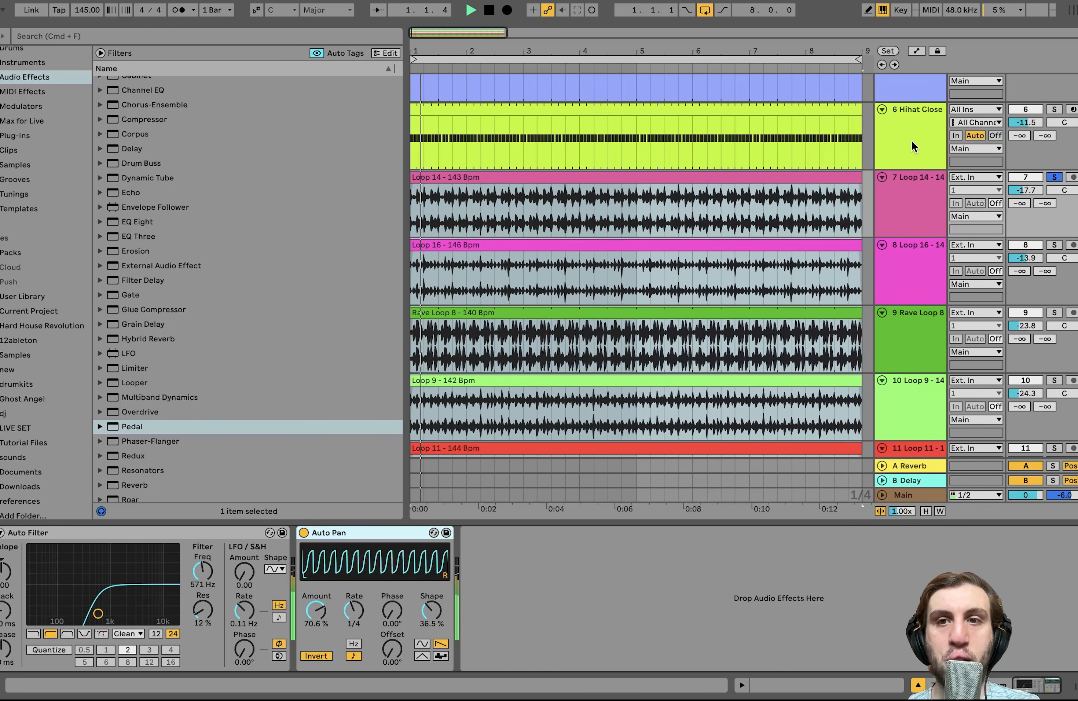
key(space)
click(912, 184)
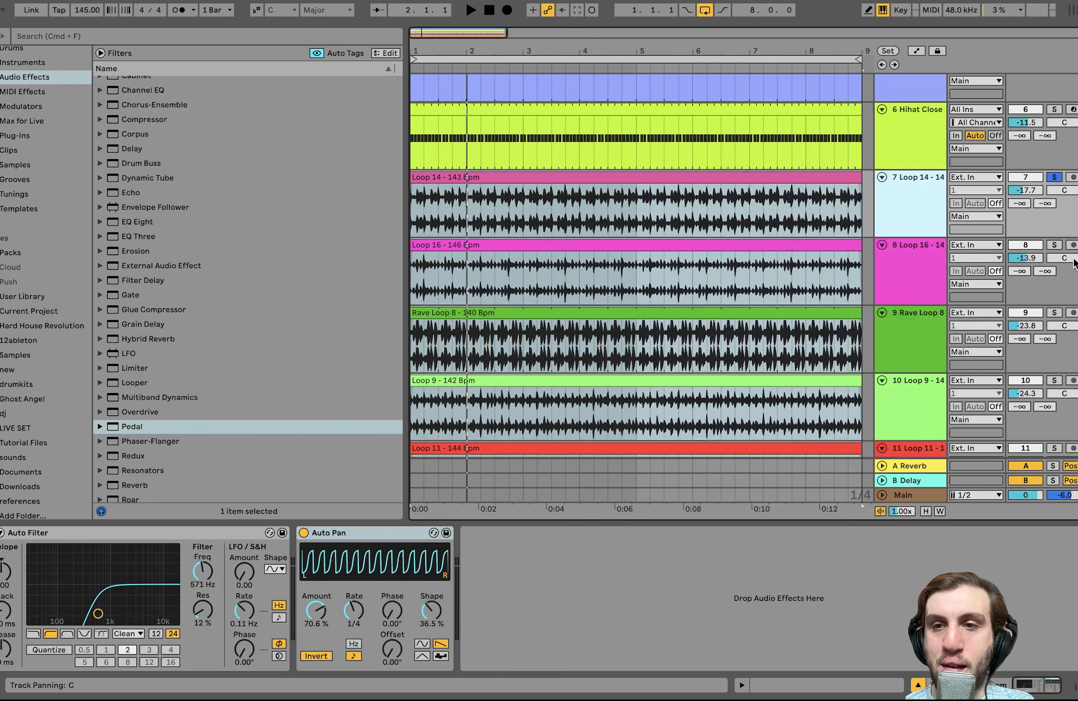
Add Loop 16 to the soloed Loop 14 and show its effects, and audition Rave Loop 8 soloed alone
click(1054, 245)
click(921, 265)
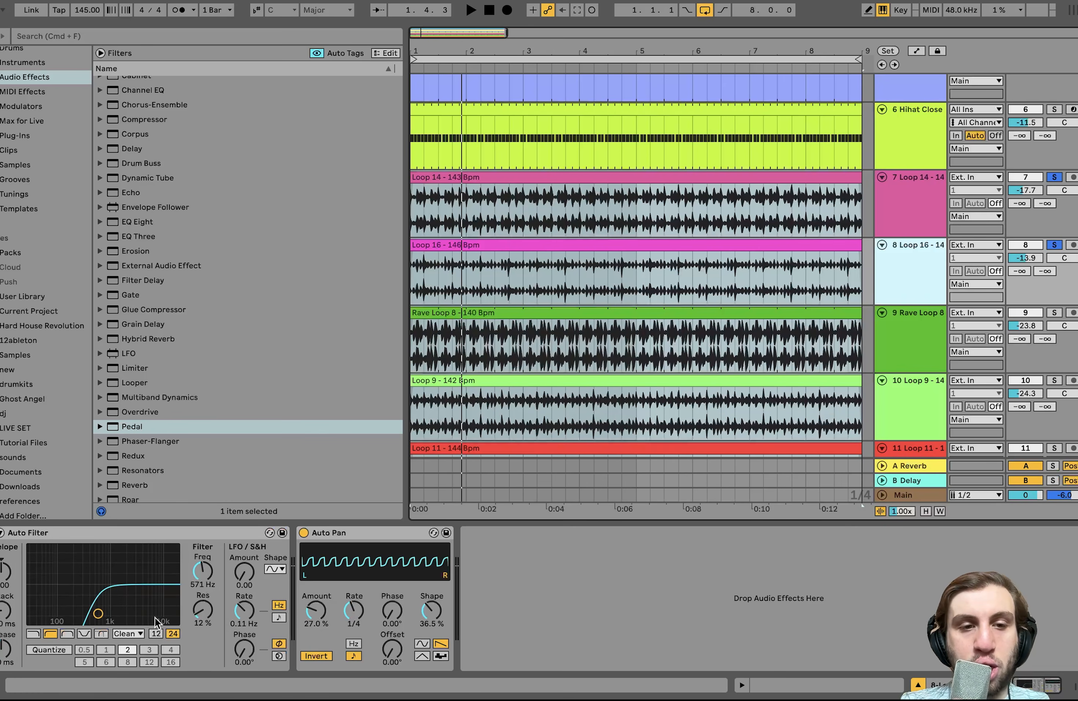
click(936, 342)
click(1054, 312)
key(space)
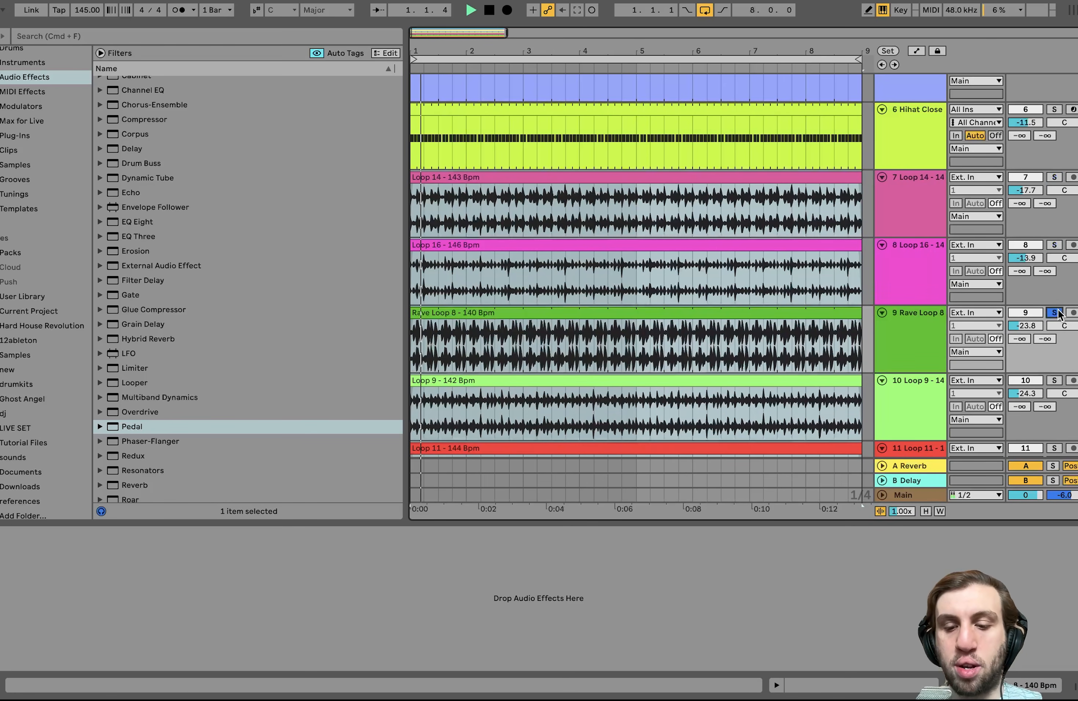
Add Loop 9 to the soloed Rave Loop 8 during playback, and solo Loop 11 on its own
click(1054, 381)
scroll(1052, 377, down, 2)
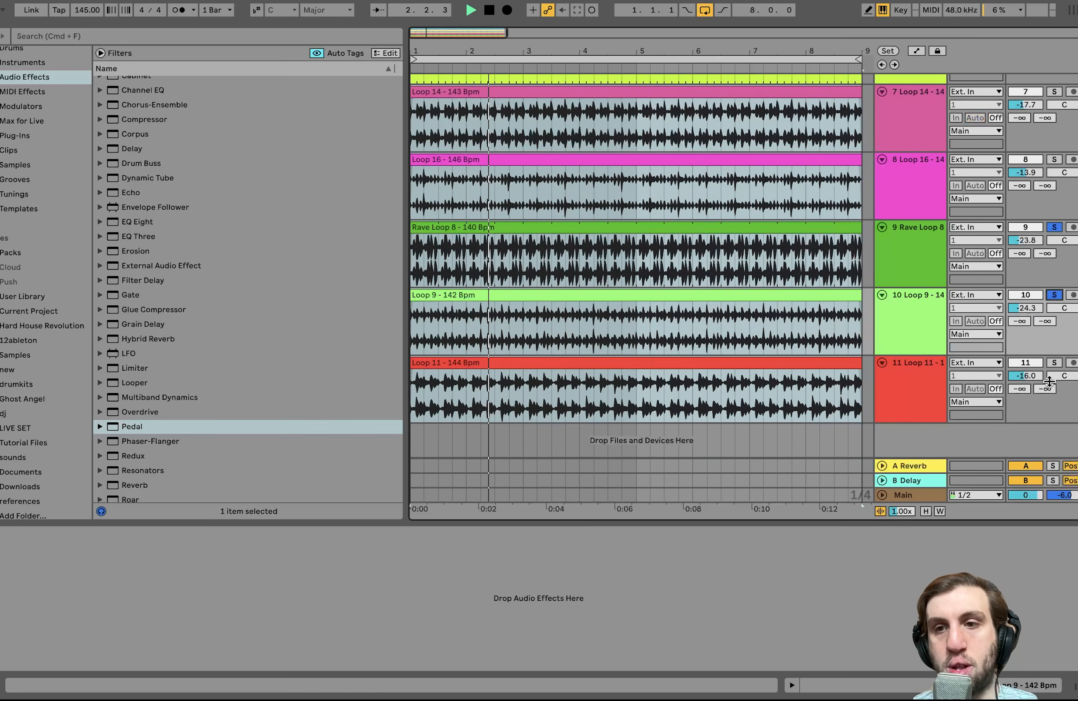
click(1054, 363)
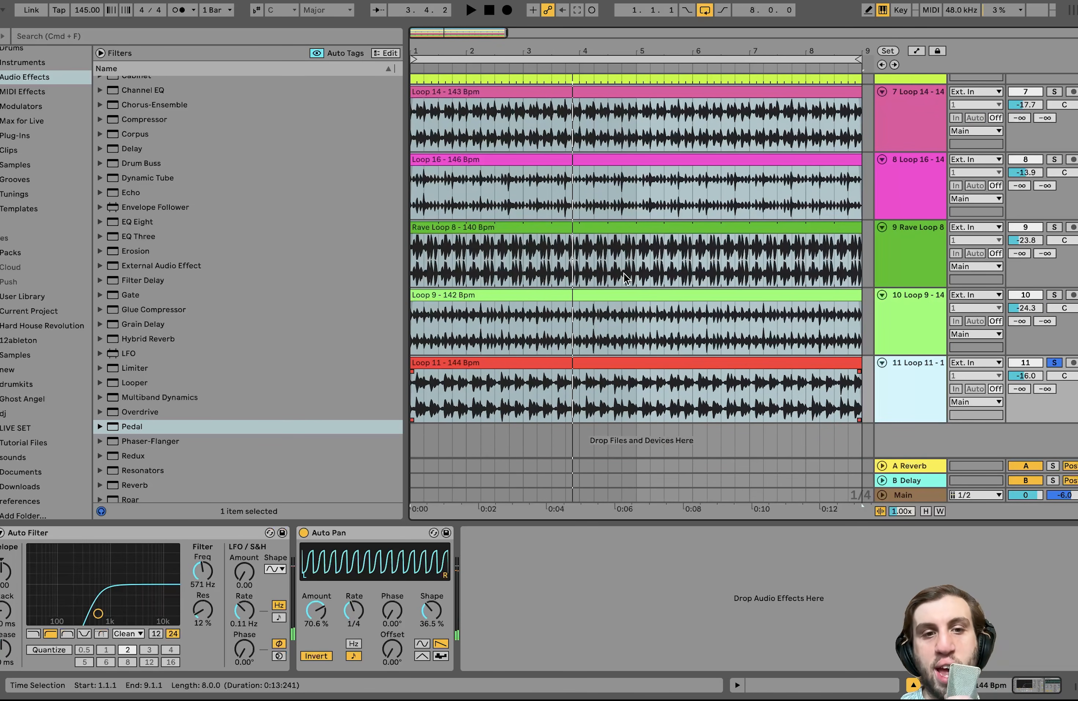
Clear the solos so all tracks are active, and select the Loop 14 clip
scroll(656, 249, up, 5)
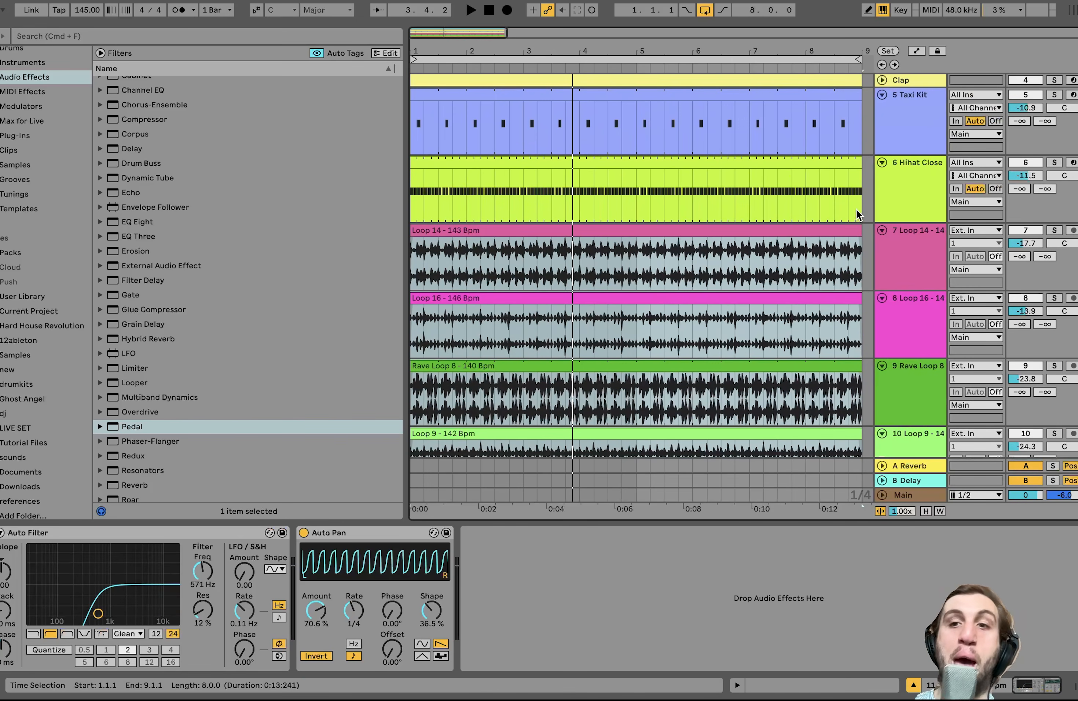
click(1054, 230)
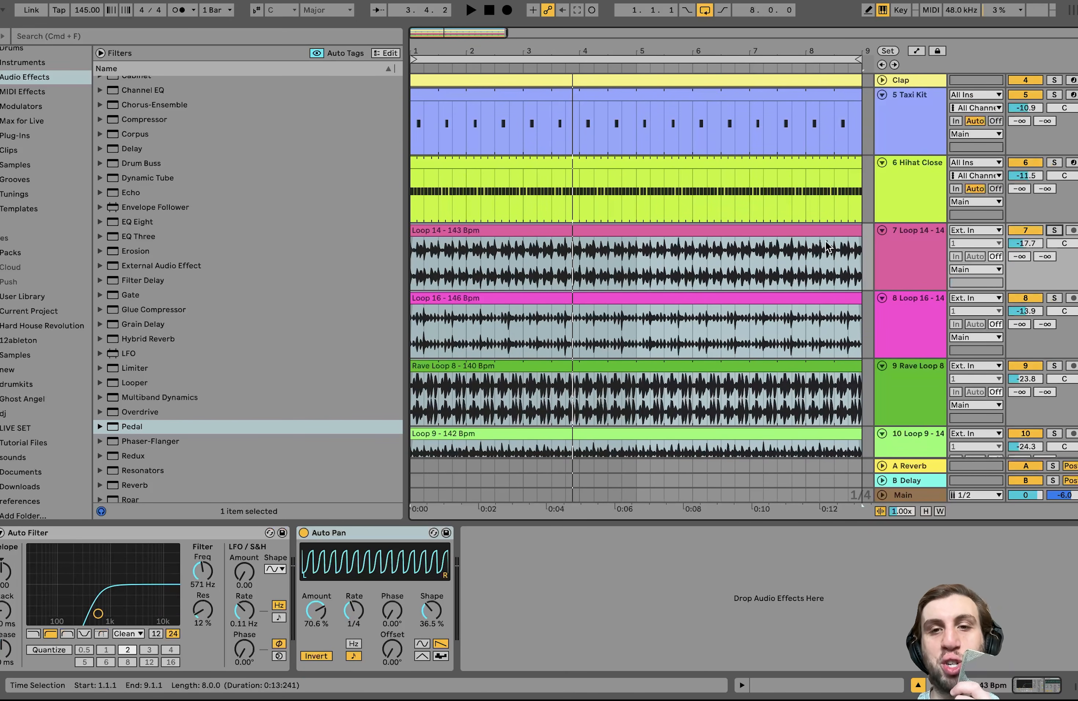
click(702, 235)
Look over the five layered loop clips from Loop 14 to Loop 11 in the arrangement
scroll(703, 234, down, 5)
scroll(703, 234, down, 3)
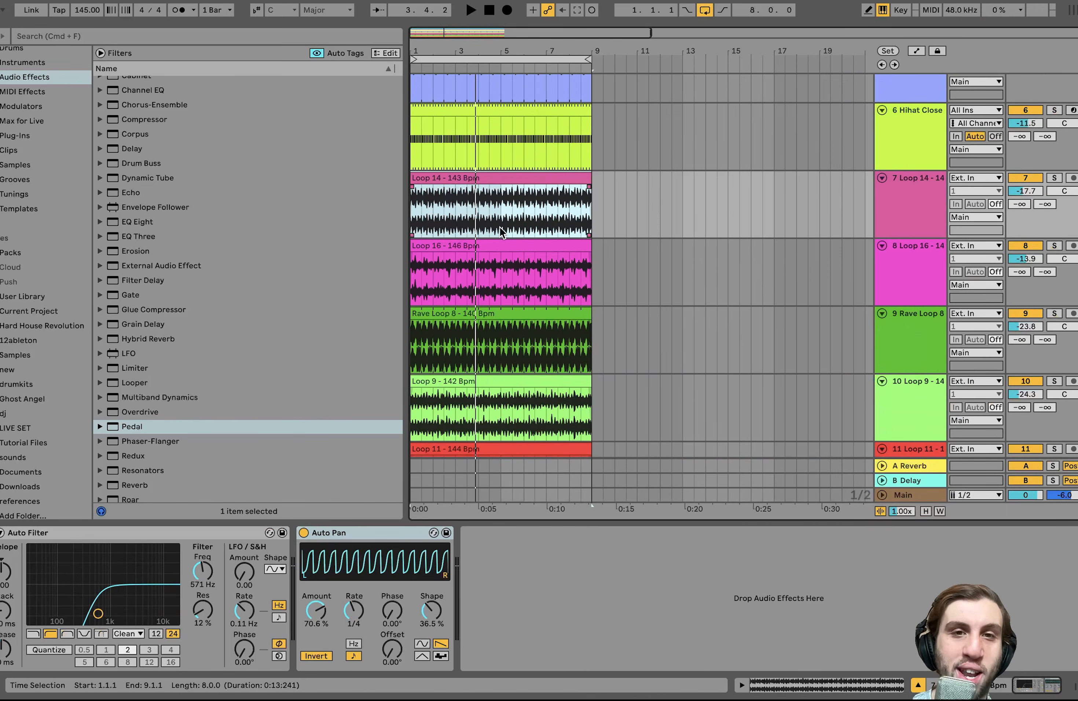
scroll(500, 228, up, 4)
scroll(500, 227, down, 1)
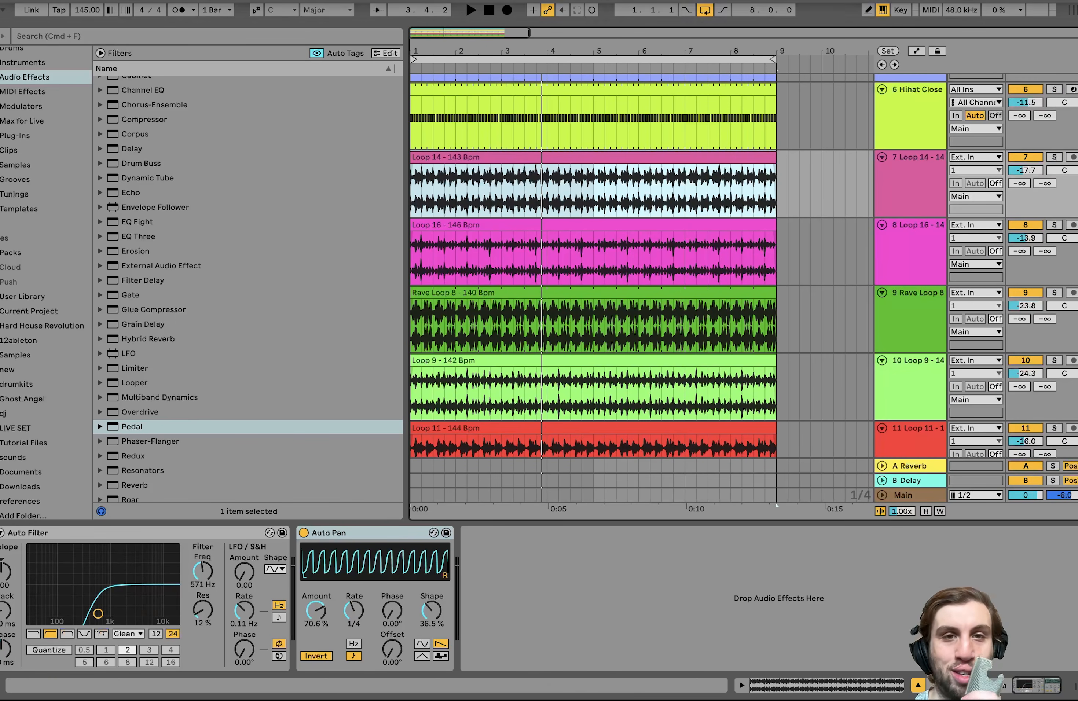
scroll(469, 189, down, 2)
scroll(469, 189, down, 2)
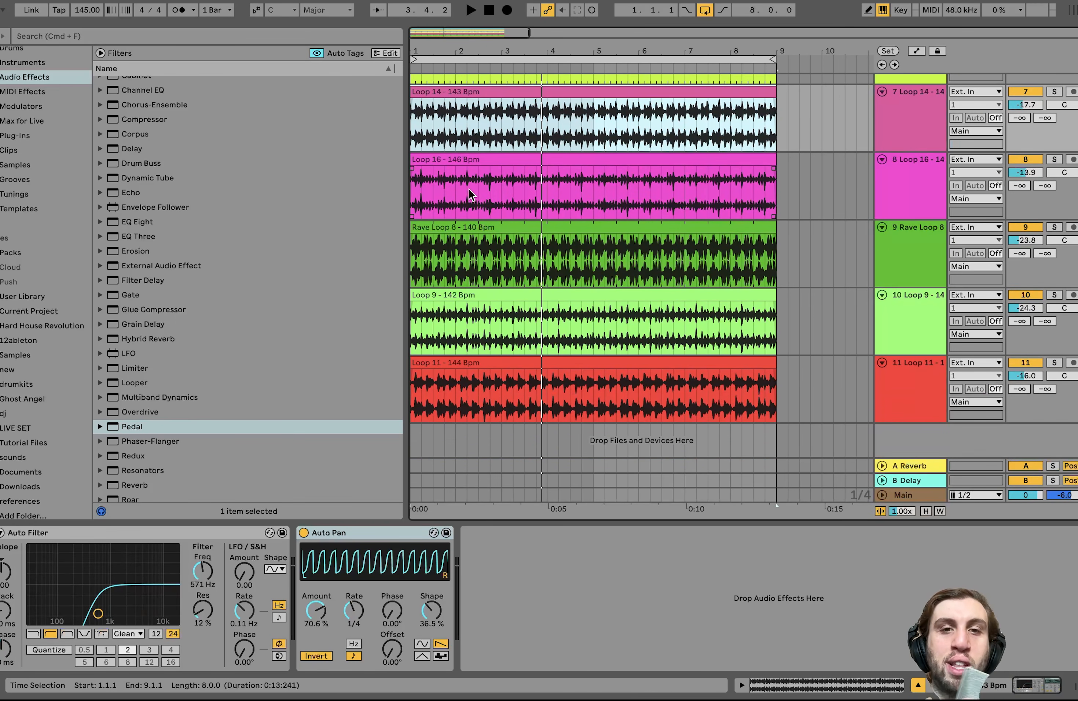
scroll(469, 190, up, 3)
scroll(468, 189, down, 1)
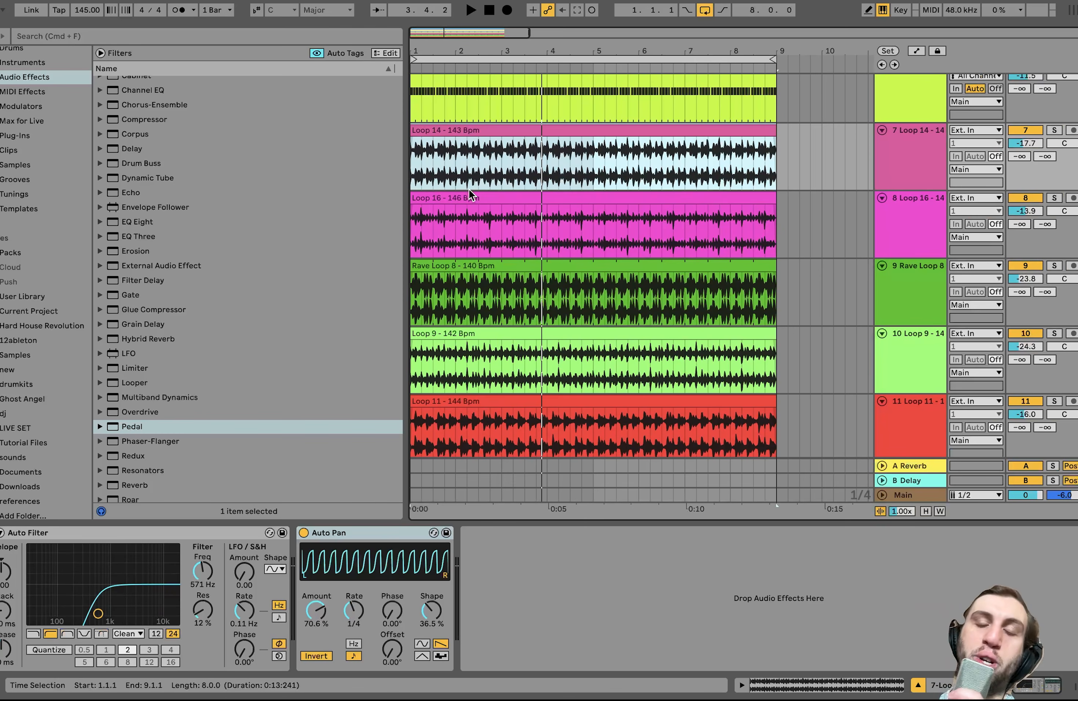